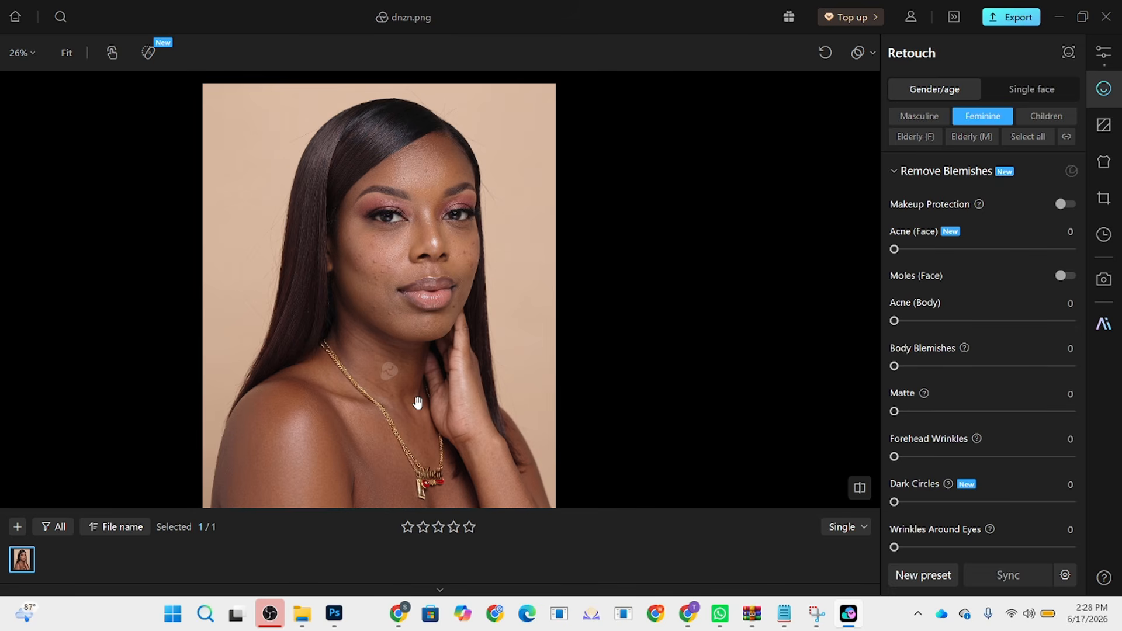
Step: Lower the portrait's Exposure to -0.21 in the global colour adjustments
scroll(384, 274, "up", 4)
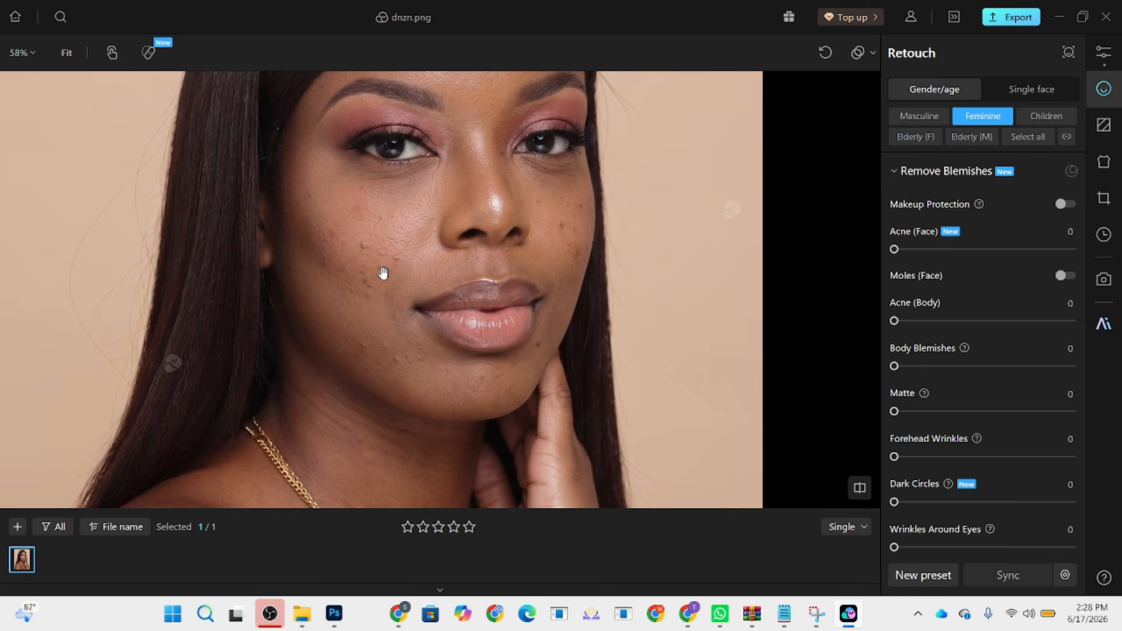
left_click(1103, 53)
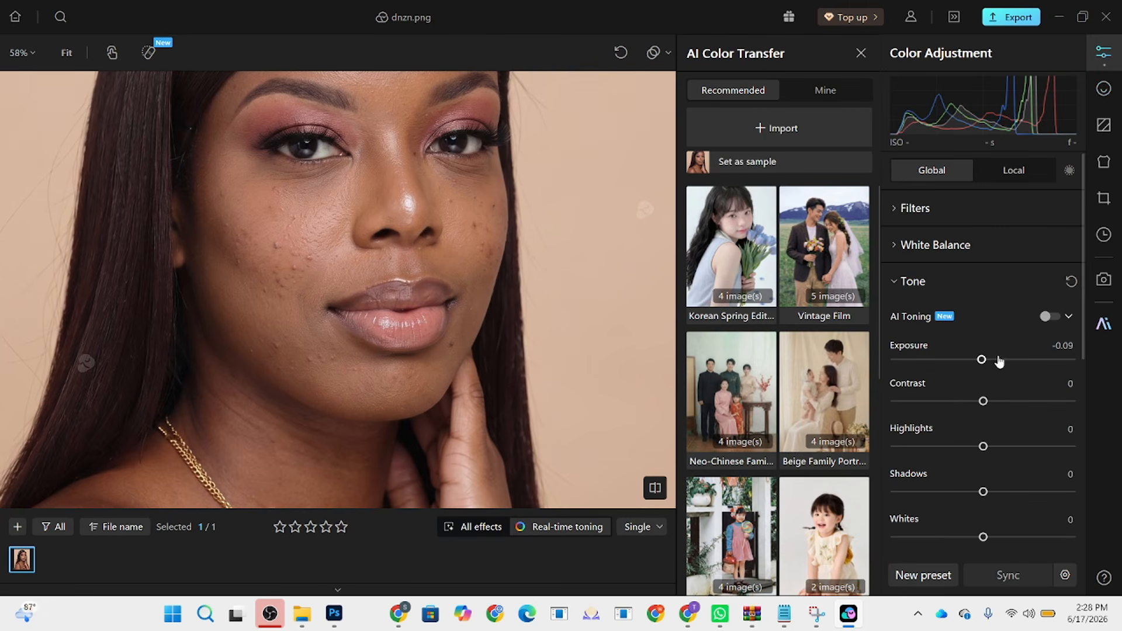
left_click_drag(983, 363, 980, 363)
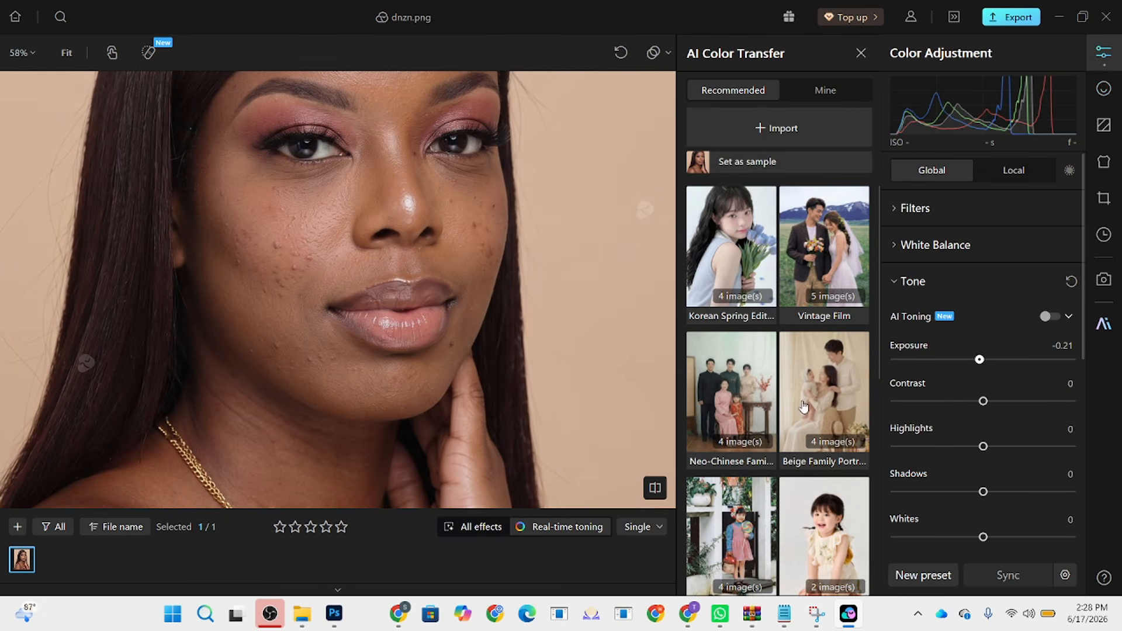
Step: Examine the skin texture and acne on the face, both up close and in the full portrait
scroll(401, 175, "down", 4)
scroll(399, 222, "up", 3)
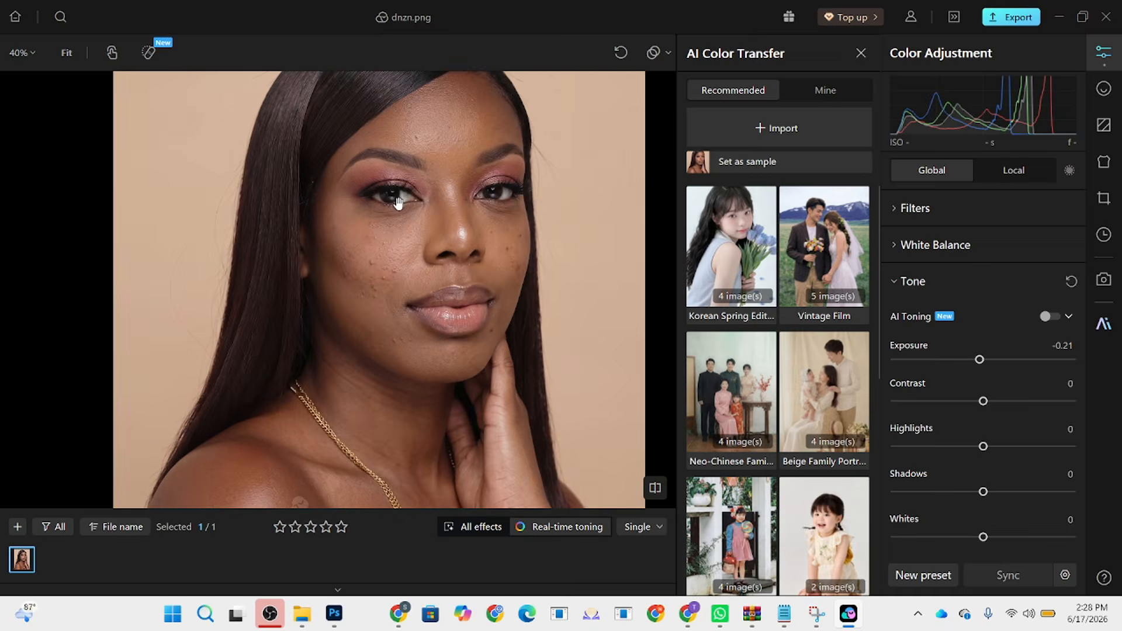
scroll(426, 333, "up", 2)
scroll(358, 311, "up", 2)
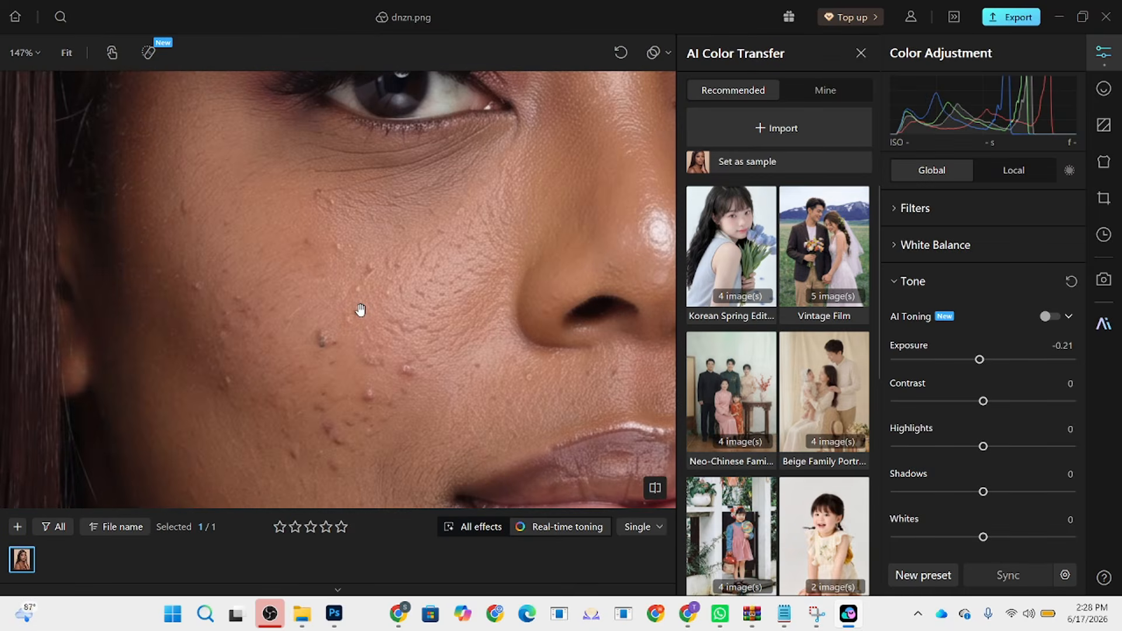
scroll(330, 291, "down", 4)
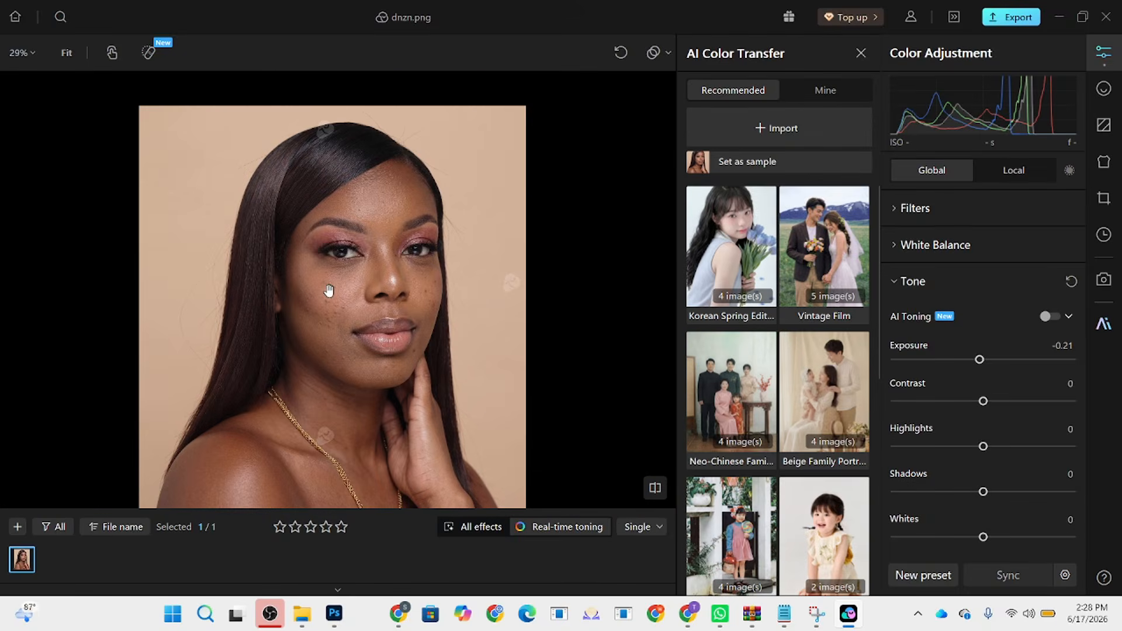
scroll(367, 236, "up", 2)
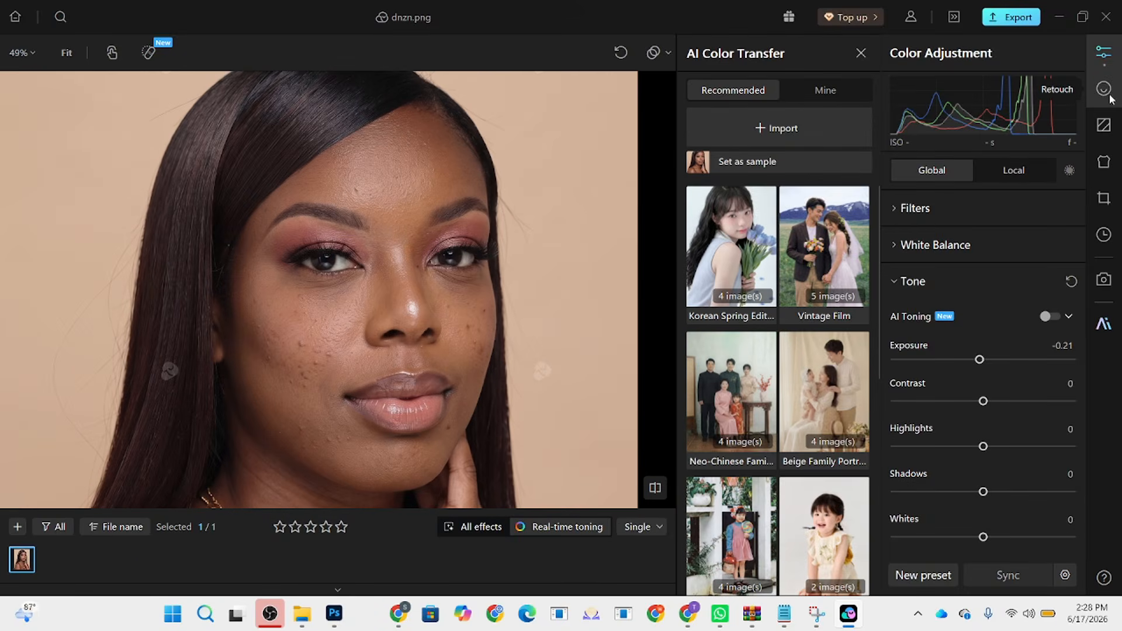
scroll(419, 112, "down", 2)
scroll(425, 112, "up", 1)
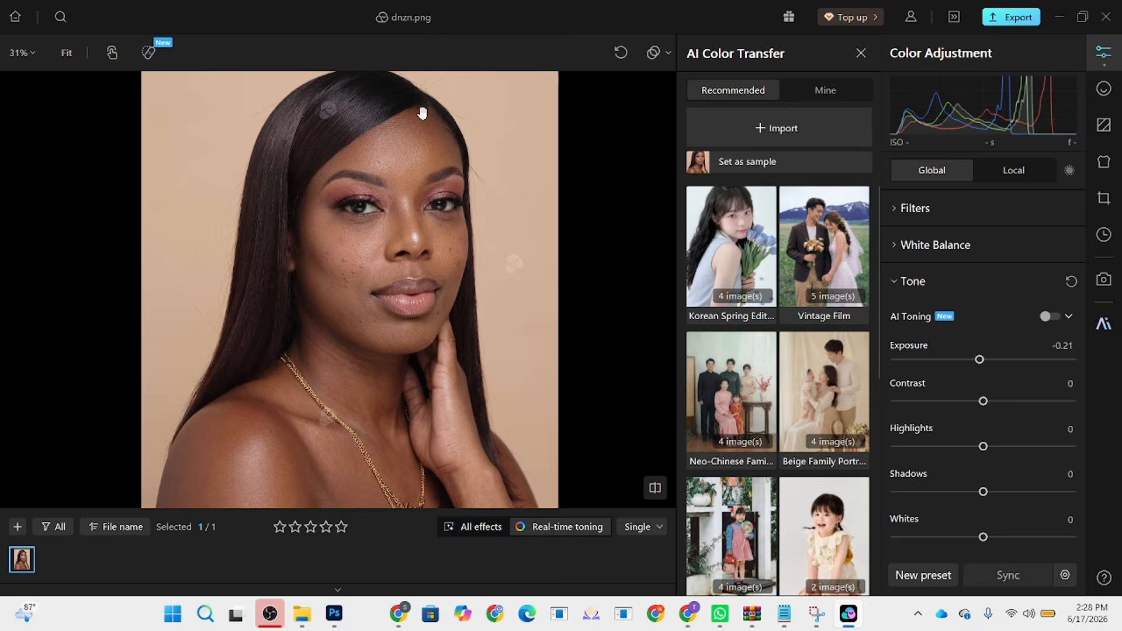
Step: Set both the Acne (Face) and Acne (Body) retouch strengths to 100 for feminine subjects
left_click(1103, 88)
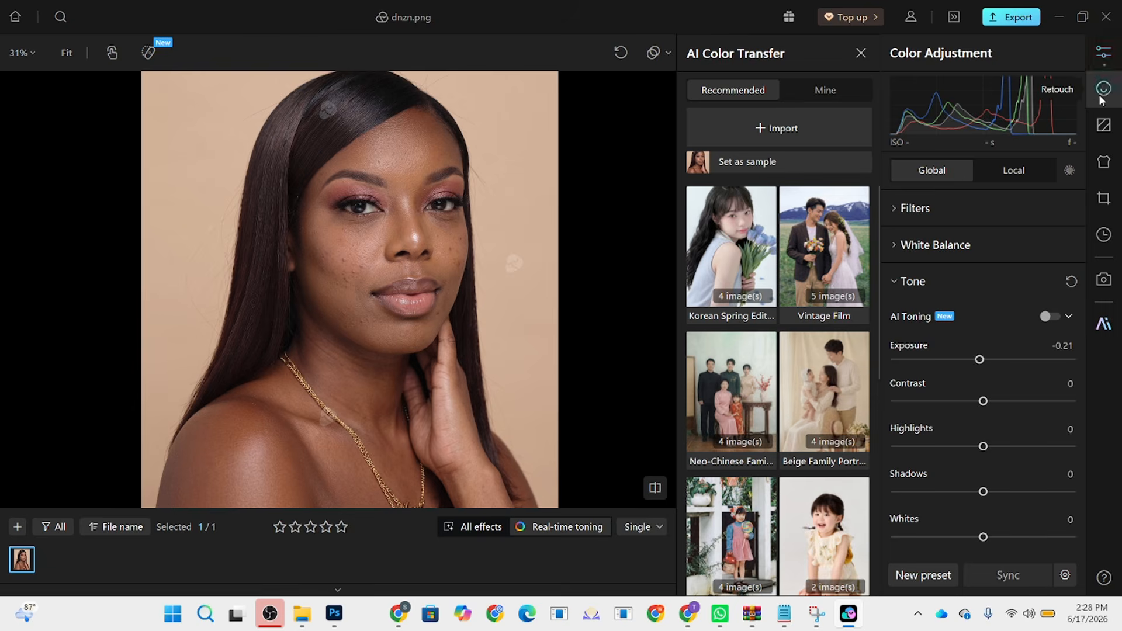
scroll(515, 281, "up", 2)
scroll(514, 280, "up", 1)
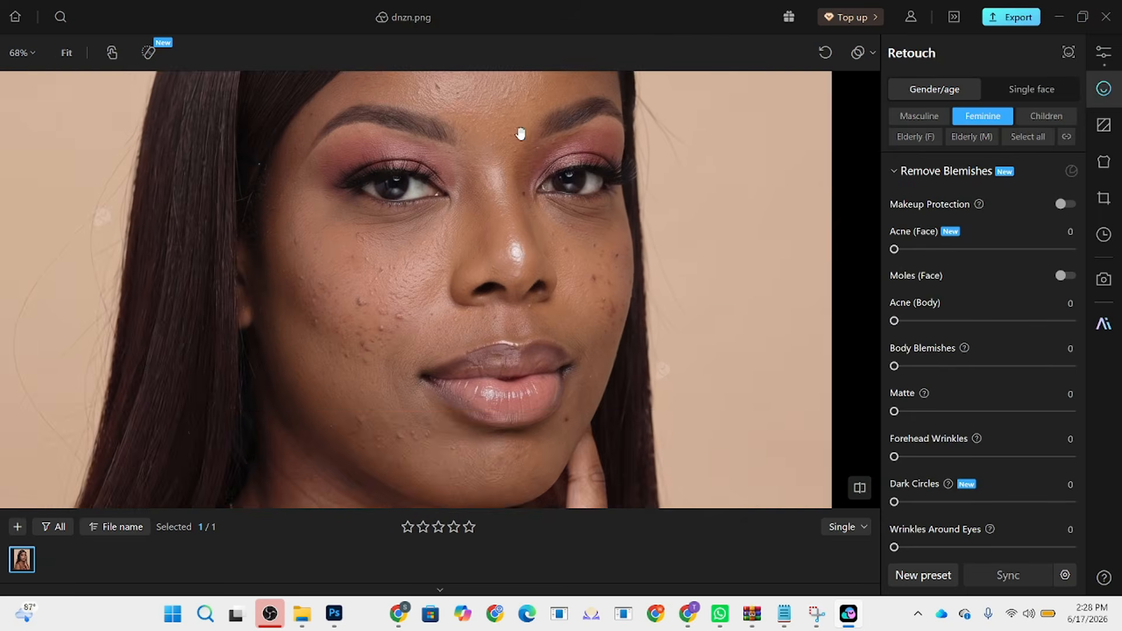
left_click_drag(521, 126, 479, 187)
left_click_drag(383, 265, 390, 180)
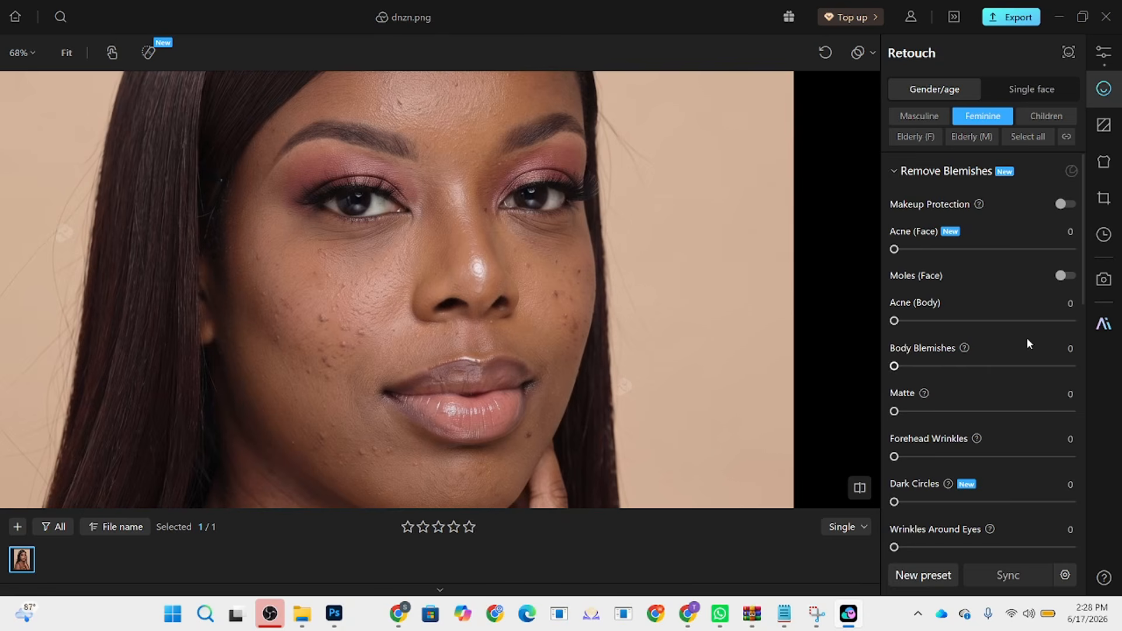
left_click_drag(894, 251, 1069, 251)
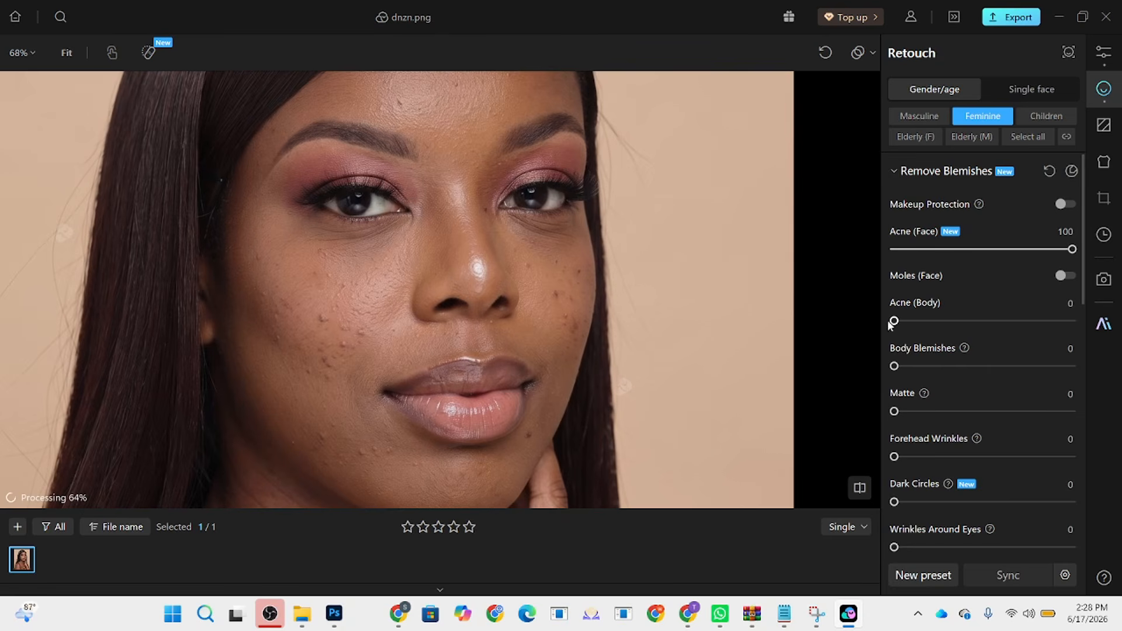
left_click_drag(894, 321, 1062, 331)
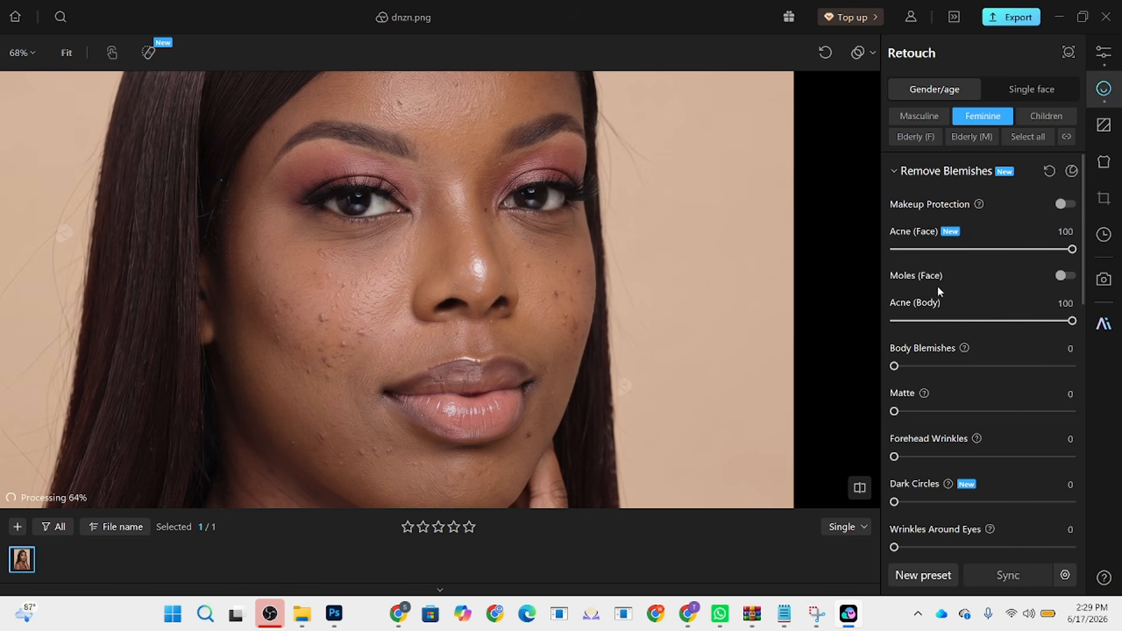
Step: Check the forehead and cheeks, and set the Body Blemishes retouch strength to 100
left_click_drag(427, 402, 521, 17)
left_click_drag(502, 198, 441, 403)
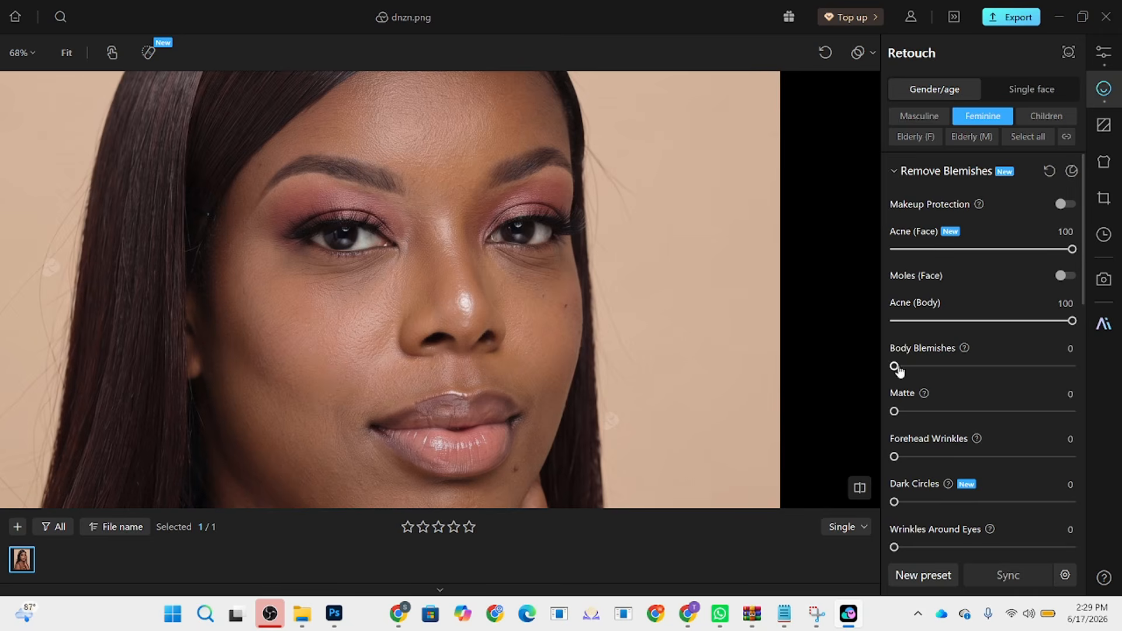
left_click_drag(894, 367, 1017, 368)
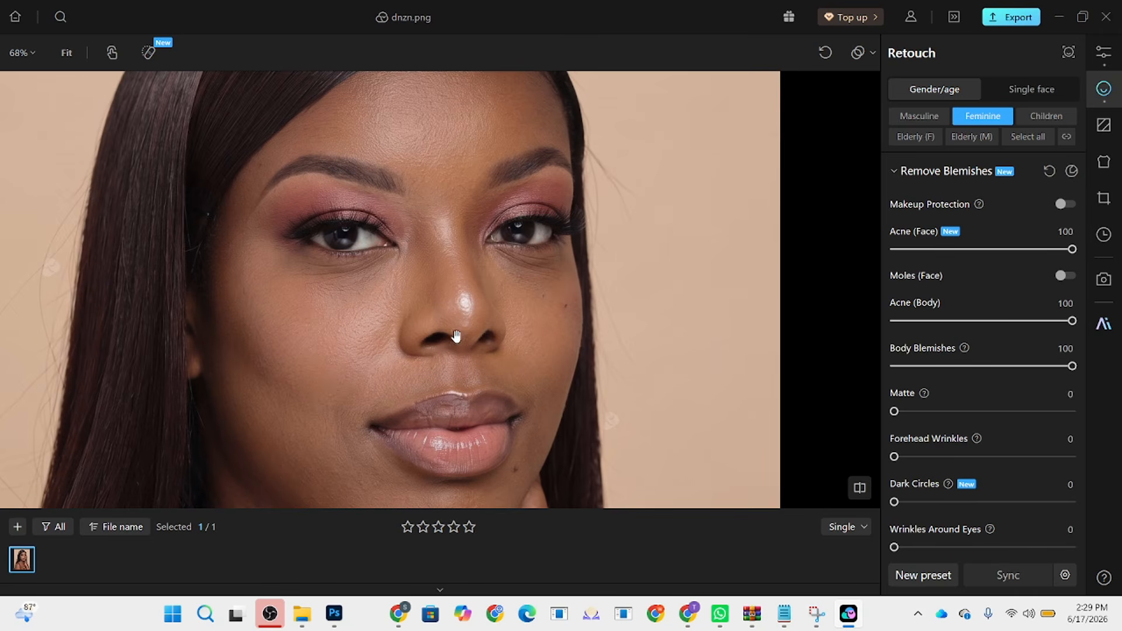
Step: Examine the moles beside the mouth and on the cheek, along with the lips and eye area, up close
scroll(445, 342, "up", 5)
left_click_drag(398, 375, 541, 187)
left_click_drag(537, 316, 500, 202)
left_click_drag(620, 248, 517, 289)
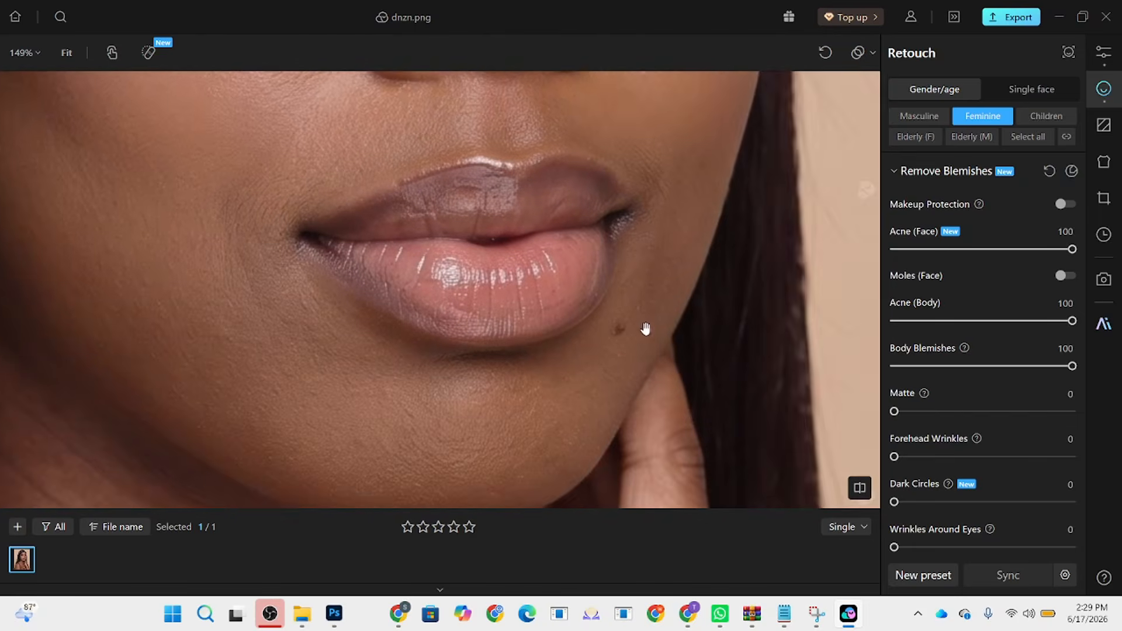
scroll(638, 339, "up", 2)
scroll(561, 357, "down", 4)
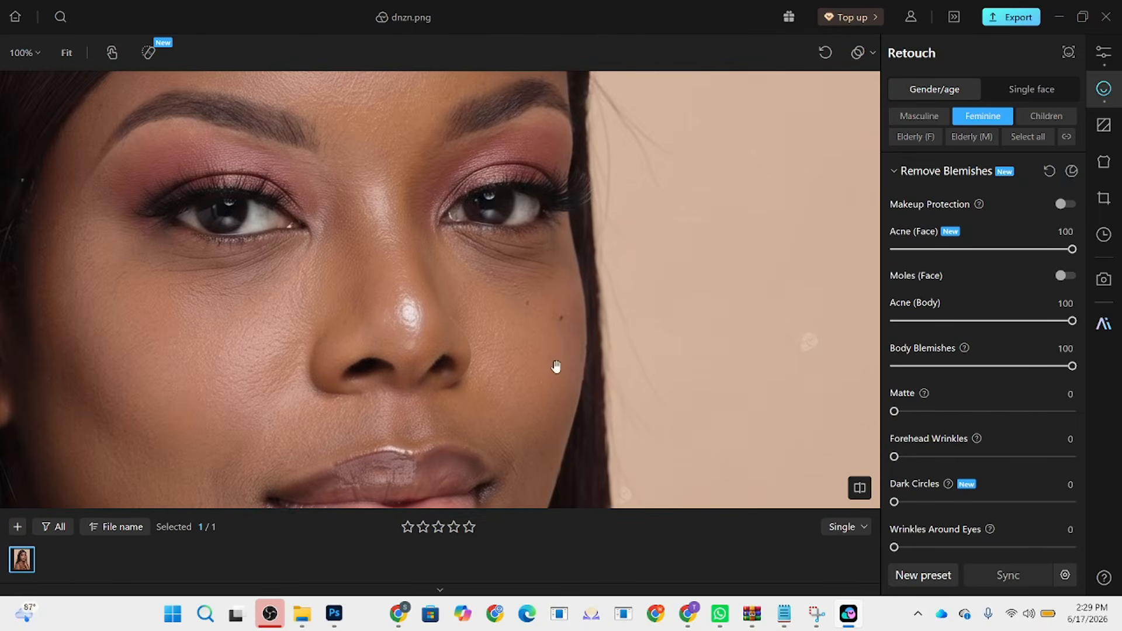
scroll(556, 367, "up", 2)
scroll(445, 298, "down", 2)
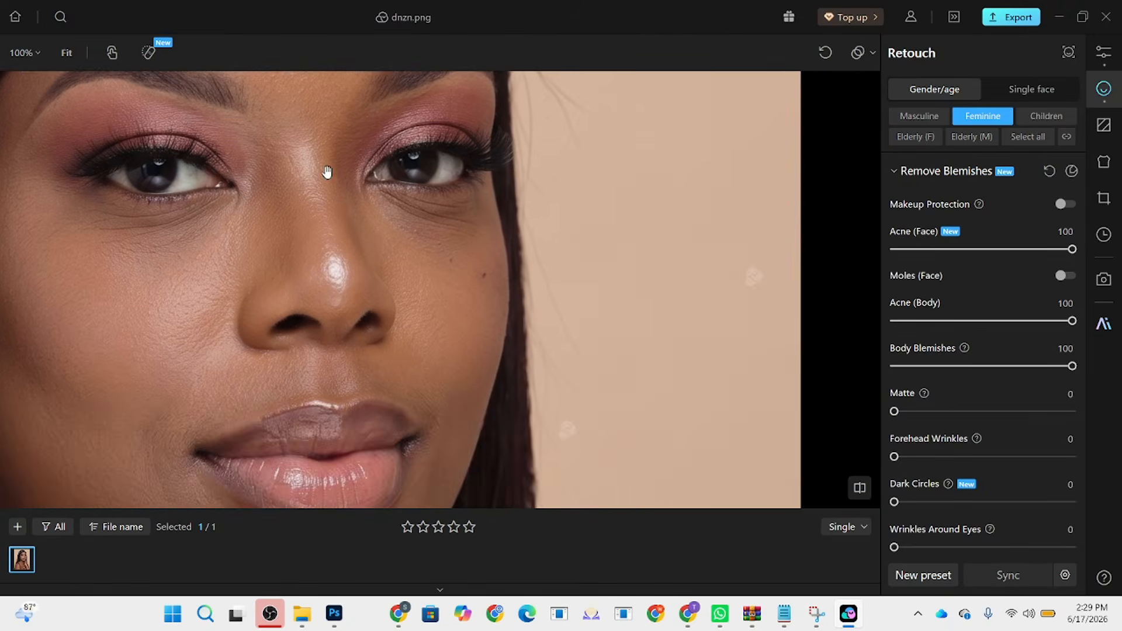
left_click_drag(328, 171, 348, 274)
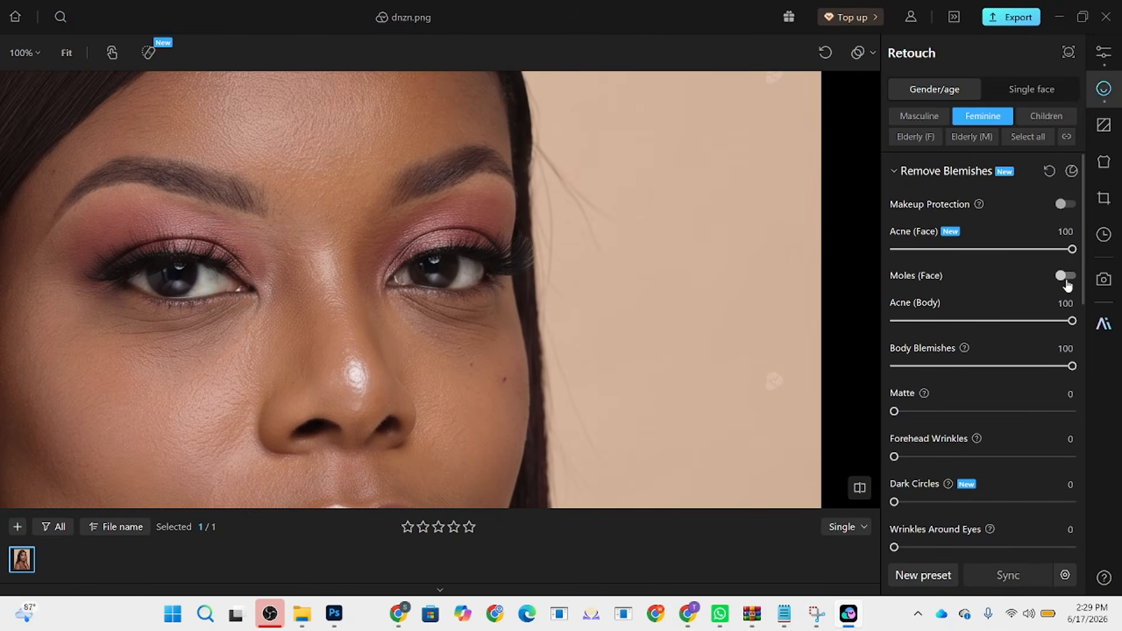
left_click_drag(436, 371, 544, 224)
scroll(559, 444, "up", 4)
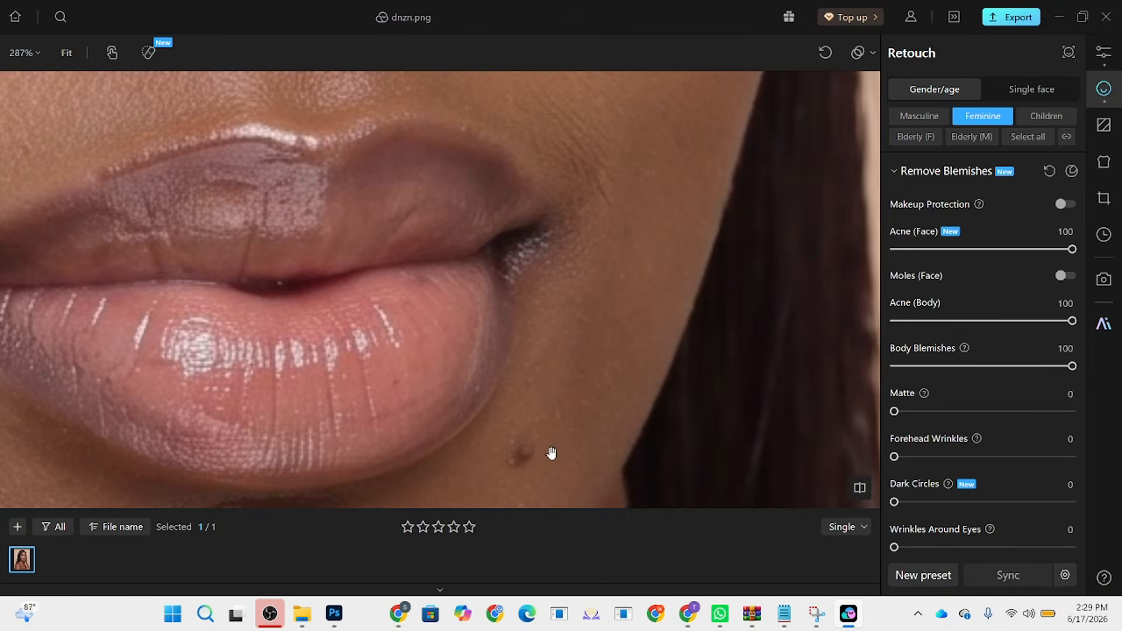
left_click_drag(650, 79, 584, 389)
left_click_drag(575, 114, 572, 274)
scroll(523, 130, "down", 5)
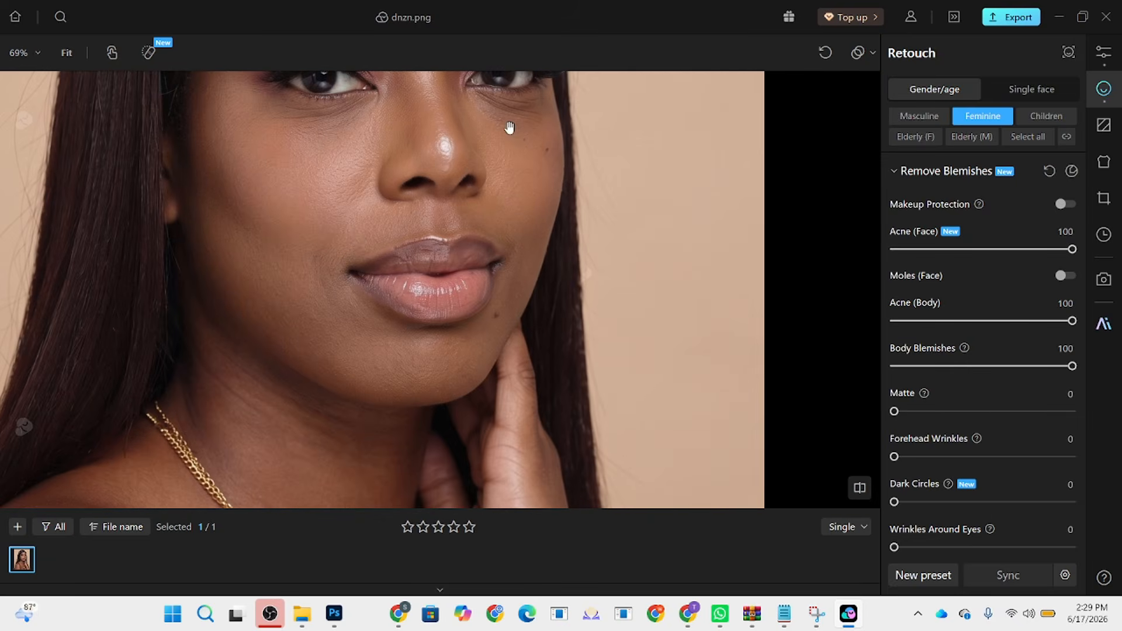
Step: Examine the retouched skin on the cheeks, under the eyes and along the jaw
left_click_drag(345, 255, 346, 326)
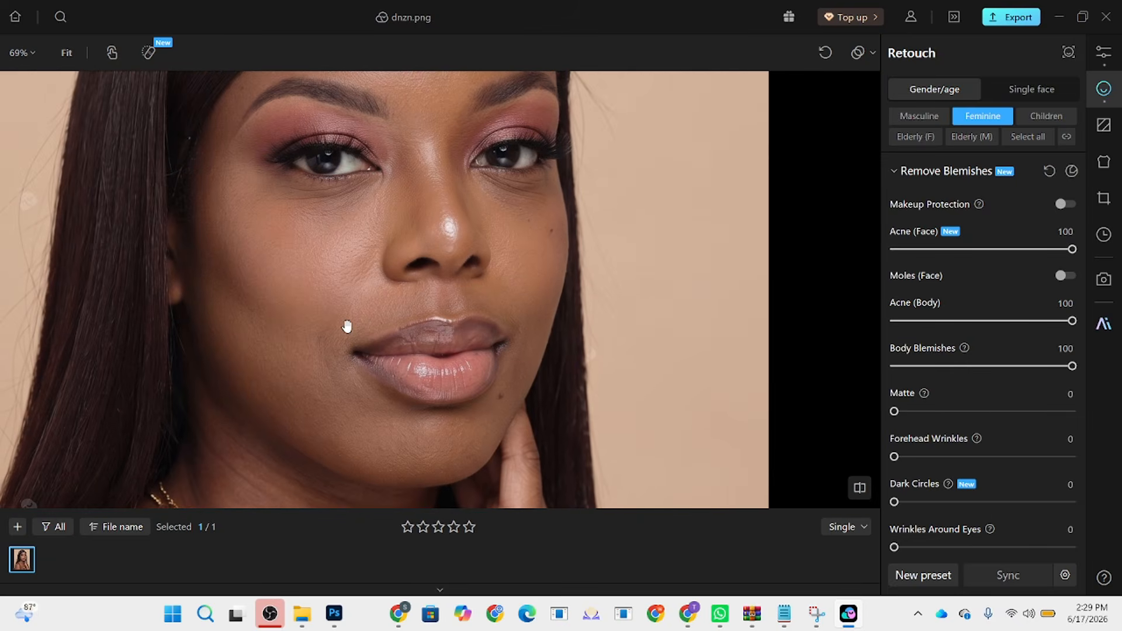
scroll(288, 210, "up", 2)
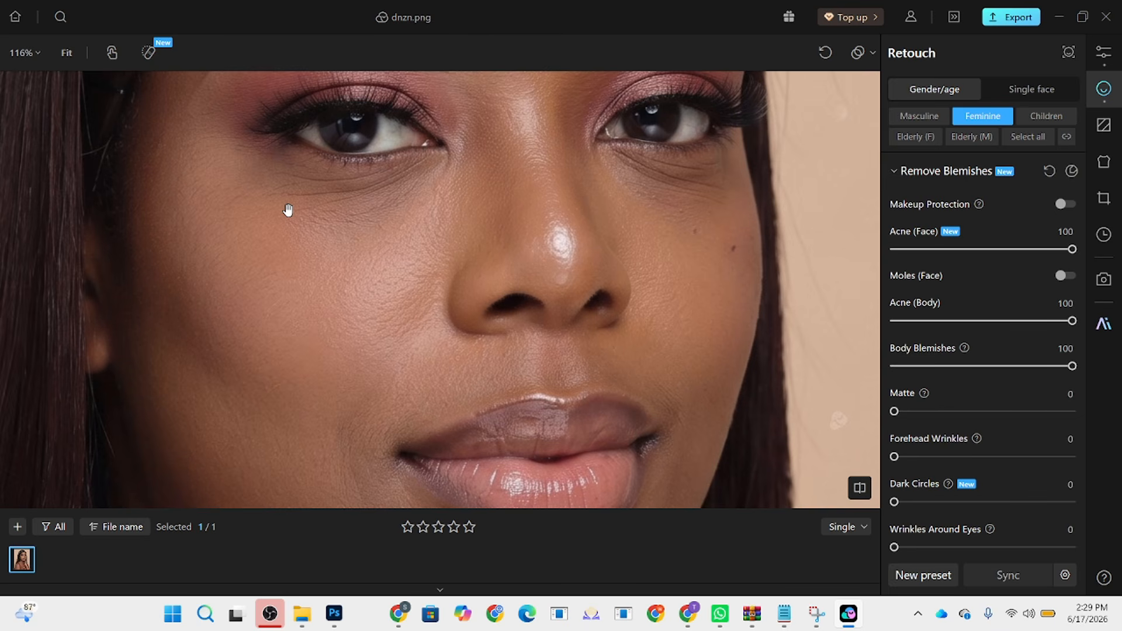
scroll(288, 211, "down", 2)
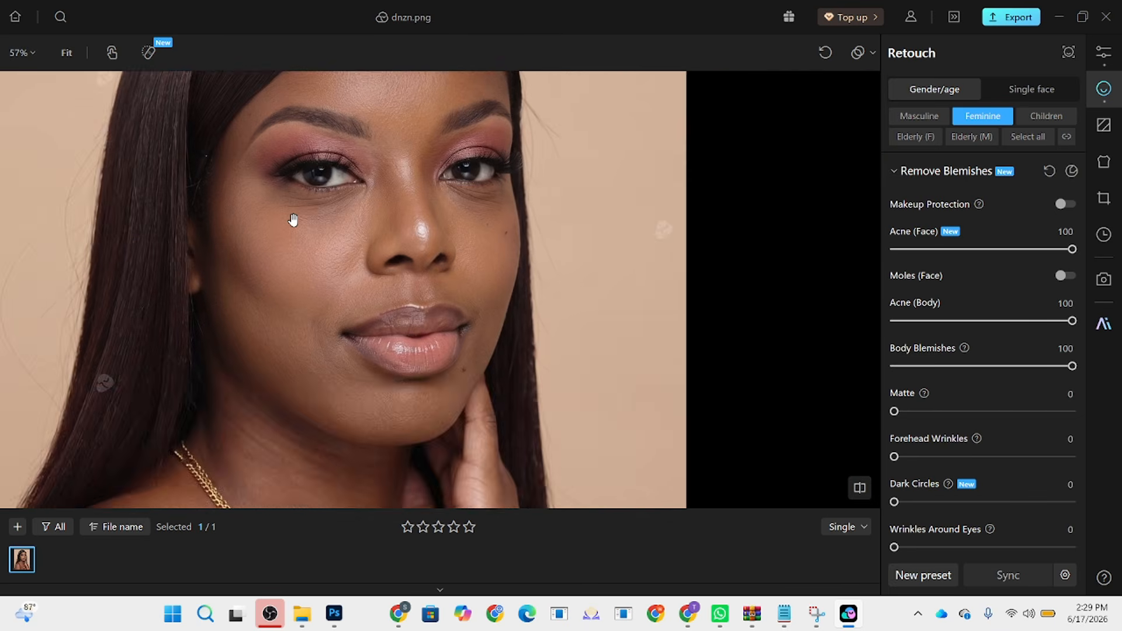
left_click_drag(310, 222, 303, 333)
left_click_drag(316, 418, 358, 276)
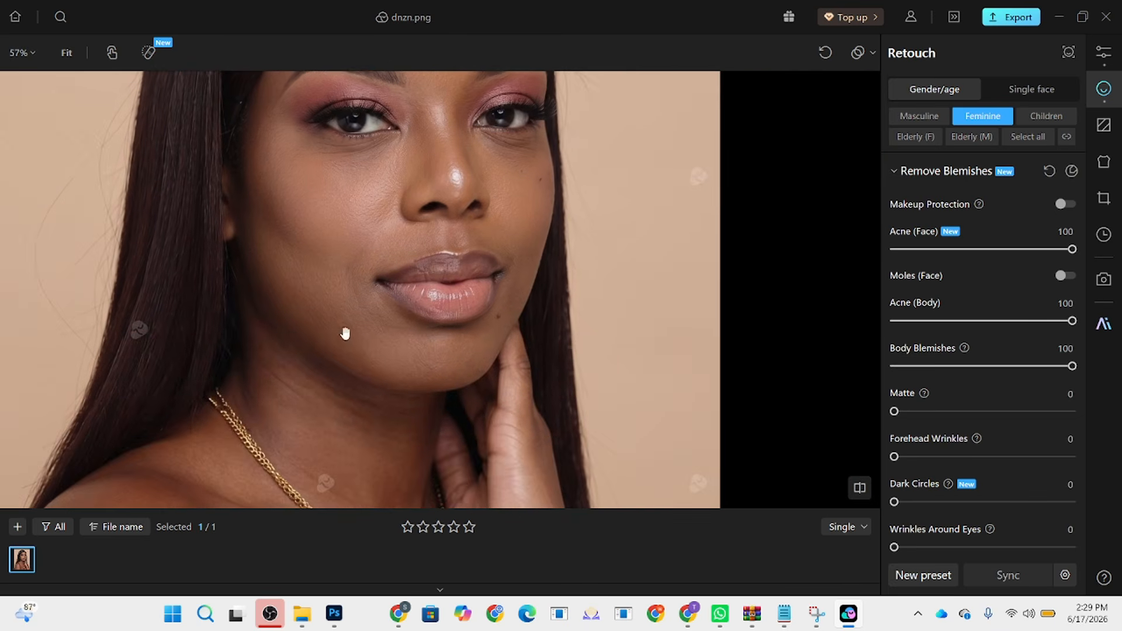
mouse_move(345, 333)
left_mouse_down()
mouse_move(398, 183)
mouse_move(281, 143)
mouse_move(250, 281)
mouse_move(262, 476)
left_mouse_up()
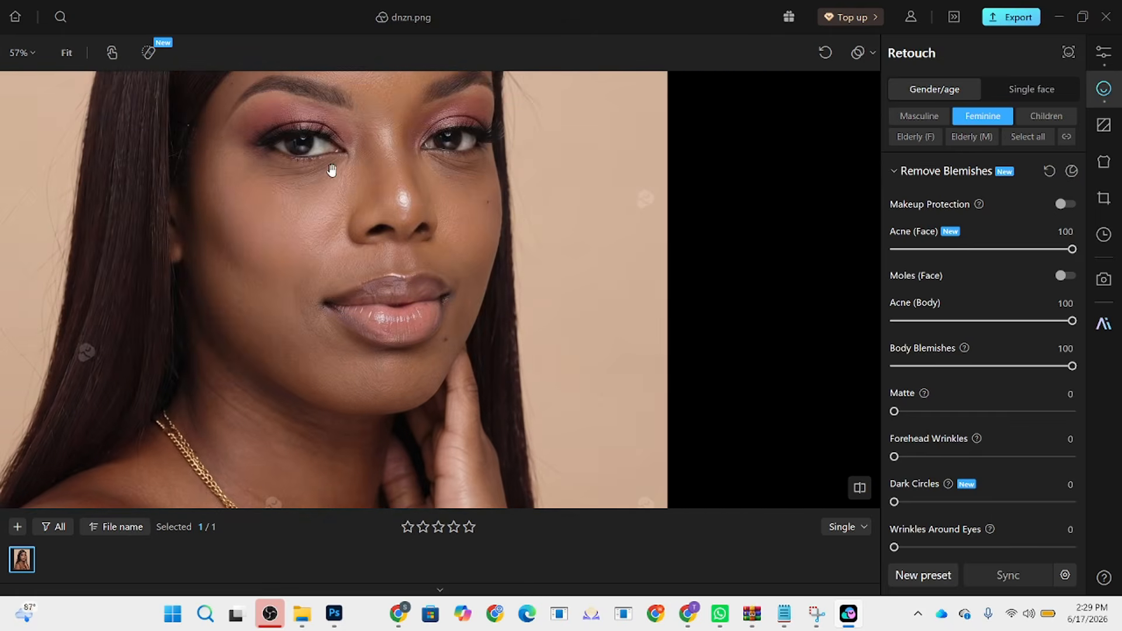
scroll(328, 176, "up", 1)
Step: Set the Dark Circles retouch strength to 97 to reduce the under-eye darkness
scroll(915, 420, "down", 2)
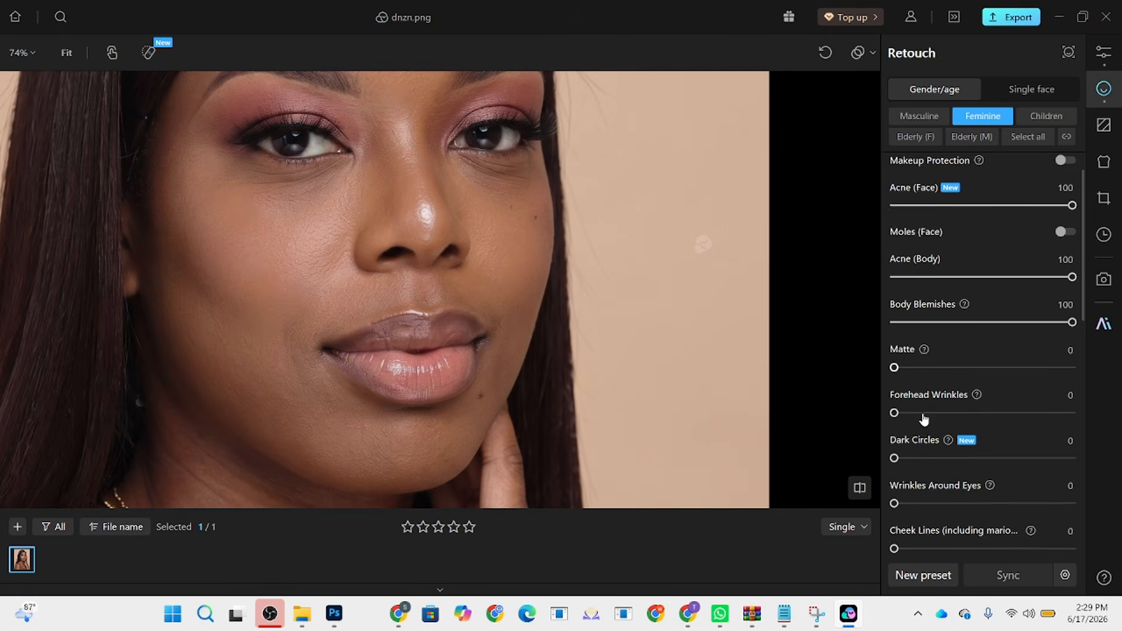
left_click_drag(934, 417, 1074, 416)
scroll(504, 264, "down", 2)
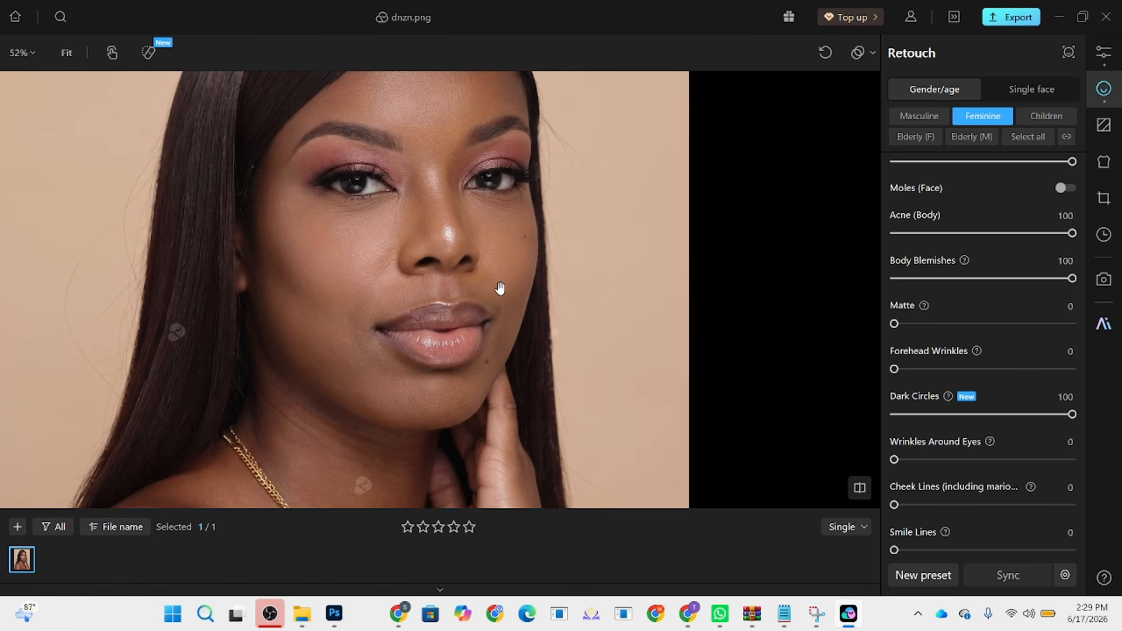
left_click_drag(1072, 416, 1068, 416)
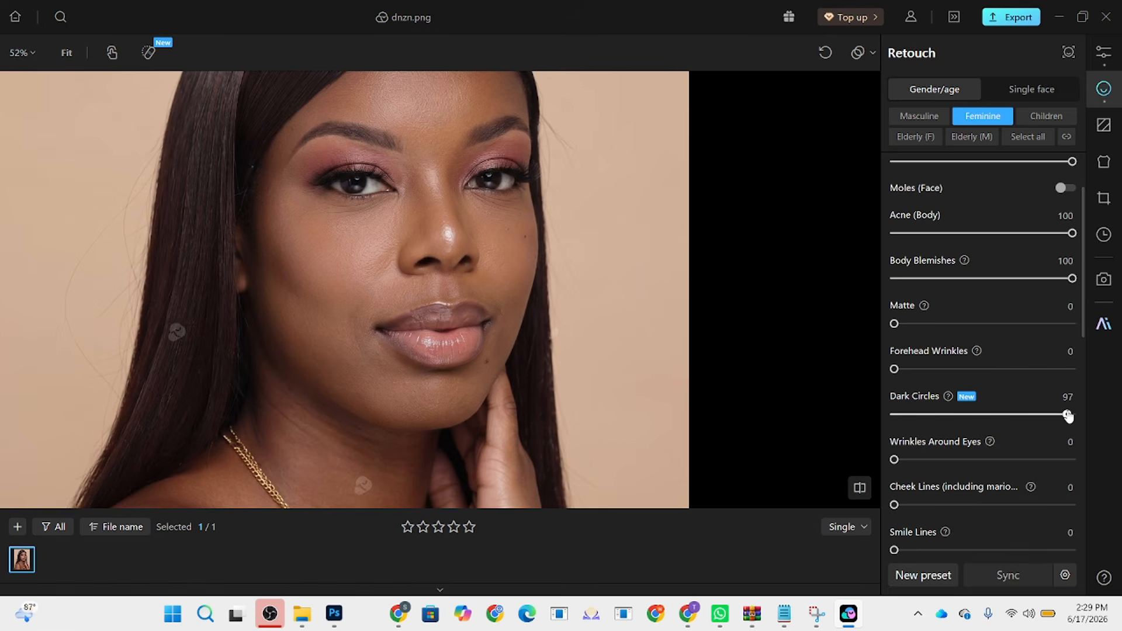
Step: Set Wrinkles Around Eyes to 67, checking the under-eye skin up close
left_click_drag(960, 460, 1076, 459)
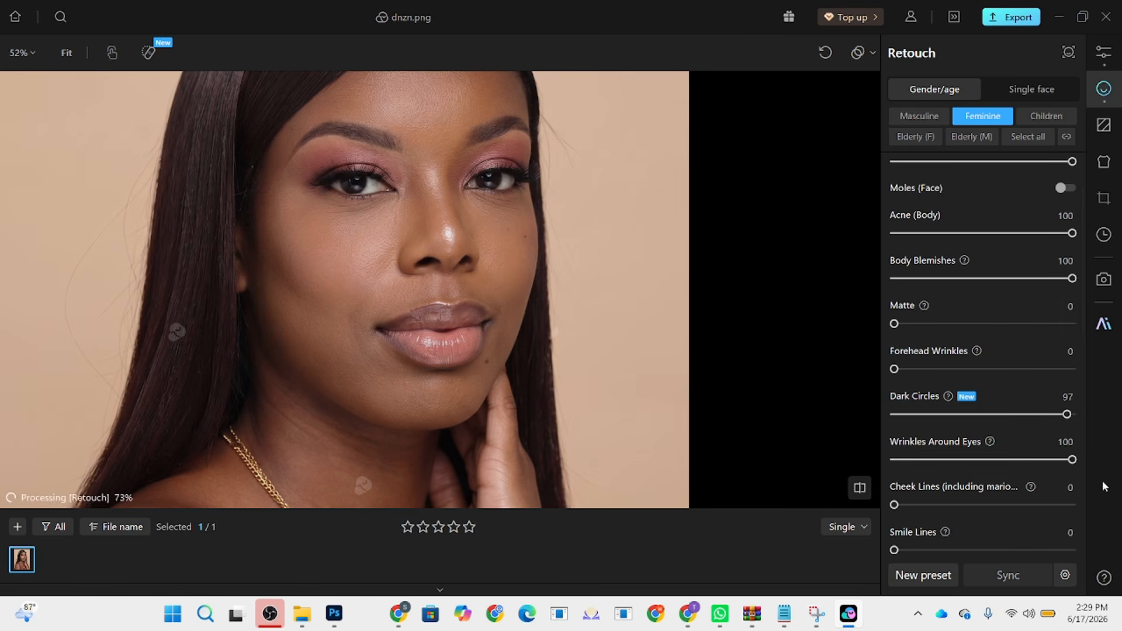
scroll(326, 194, "up", 5)
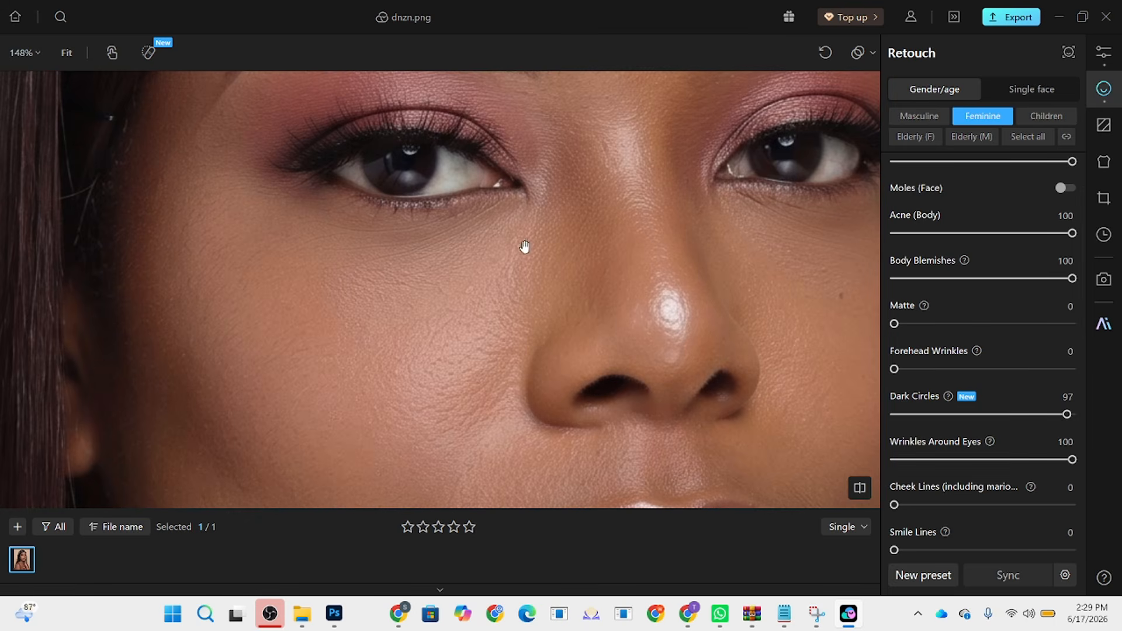
left_click_drag(1050, 469, 1013, 461)
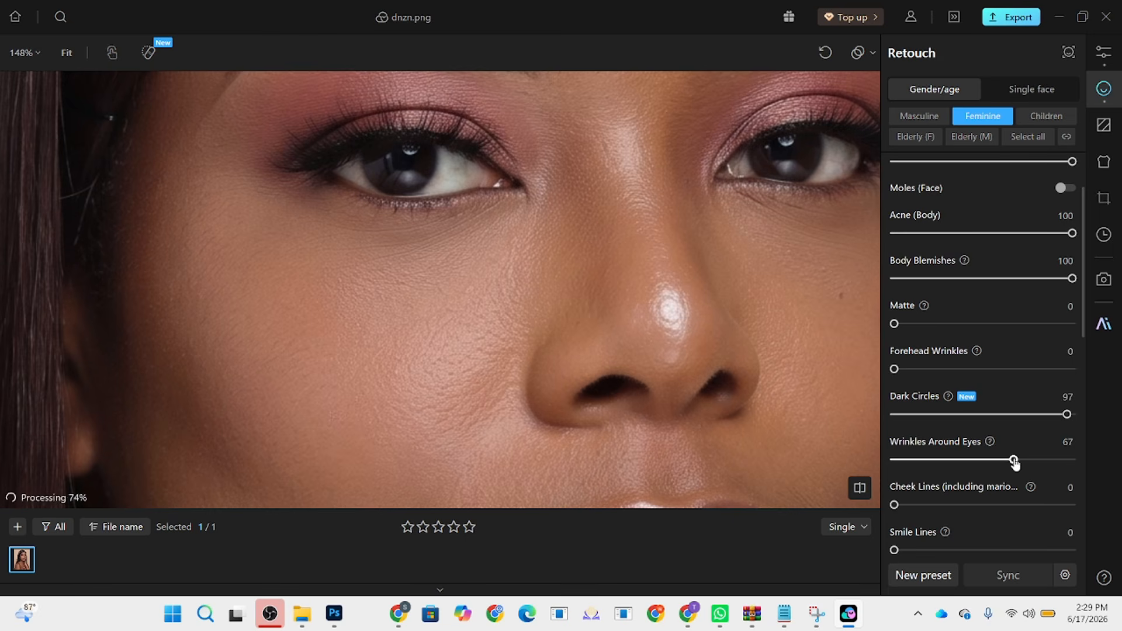
scroll(491, 275, "down", 3)
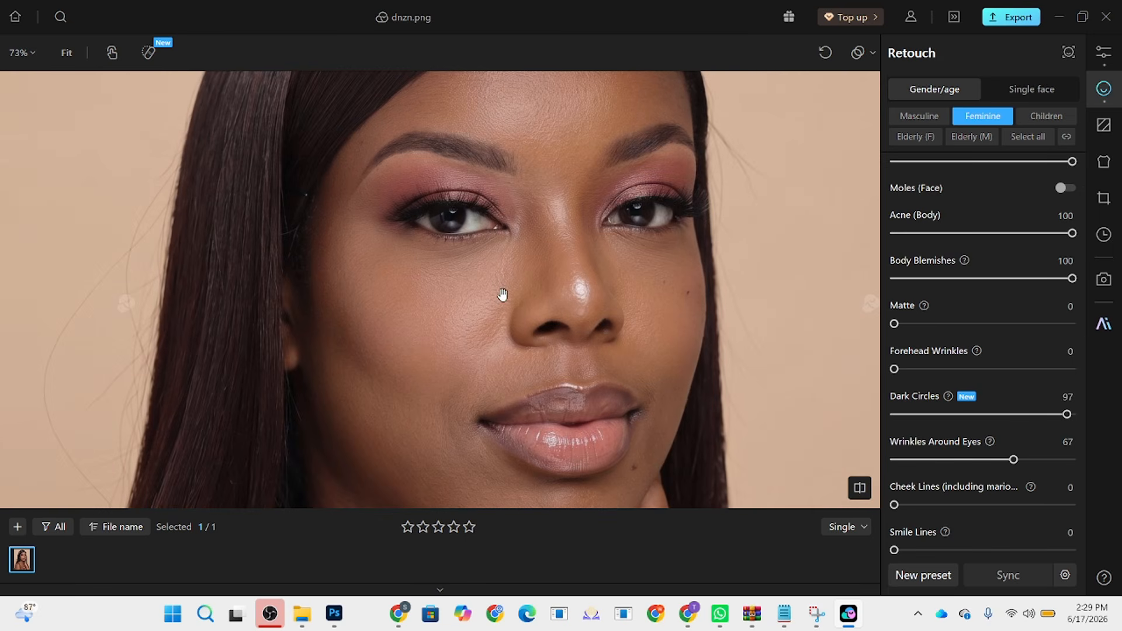
Step: Set the Cheek Lines retouch strength to 54 to soften the folds beside the mouth
left_click_drag(502, 331, 478, 193)
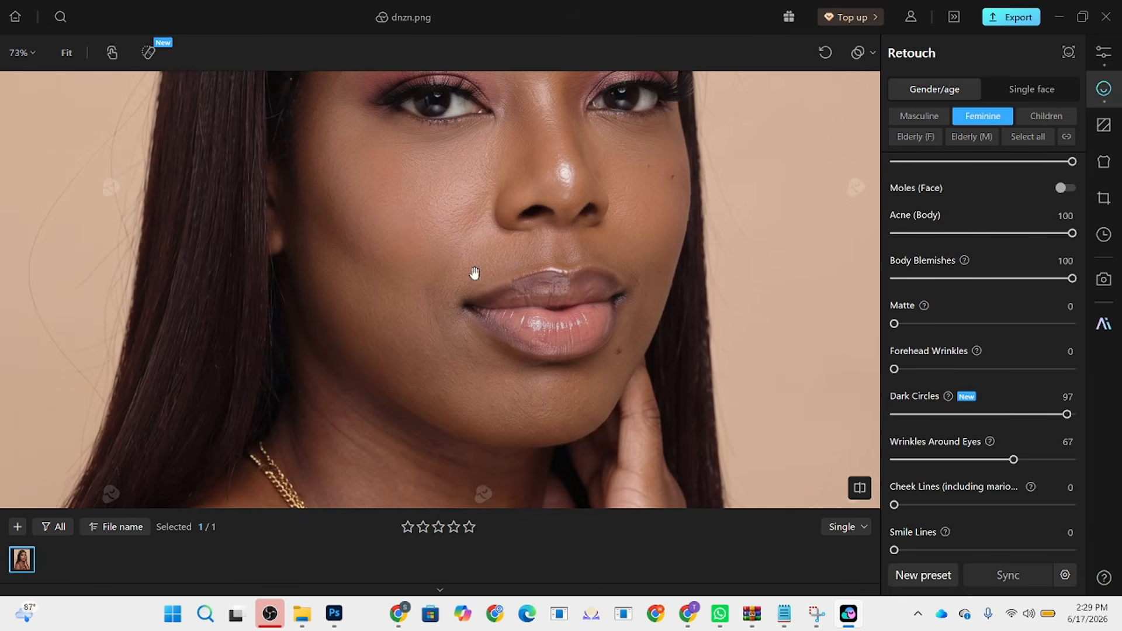
scroll(474, 273, "up", 3)
scroll(998, 490, "down", 2)
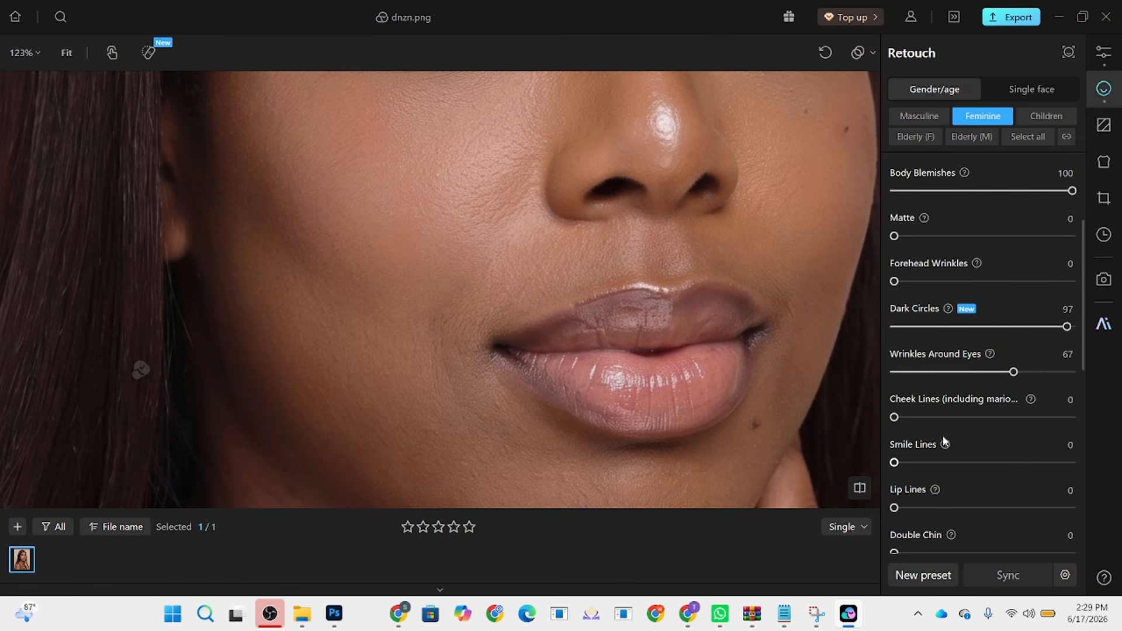
left_click_drag(950, 416, 990, 417)
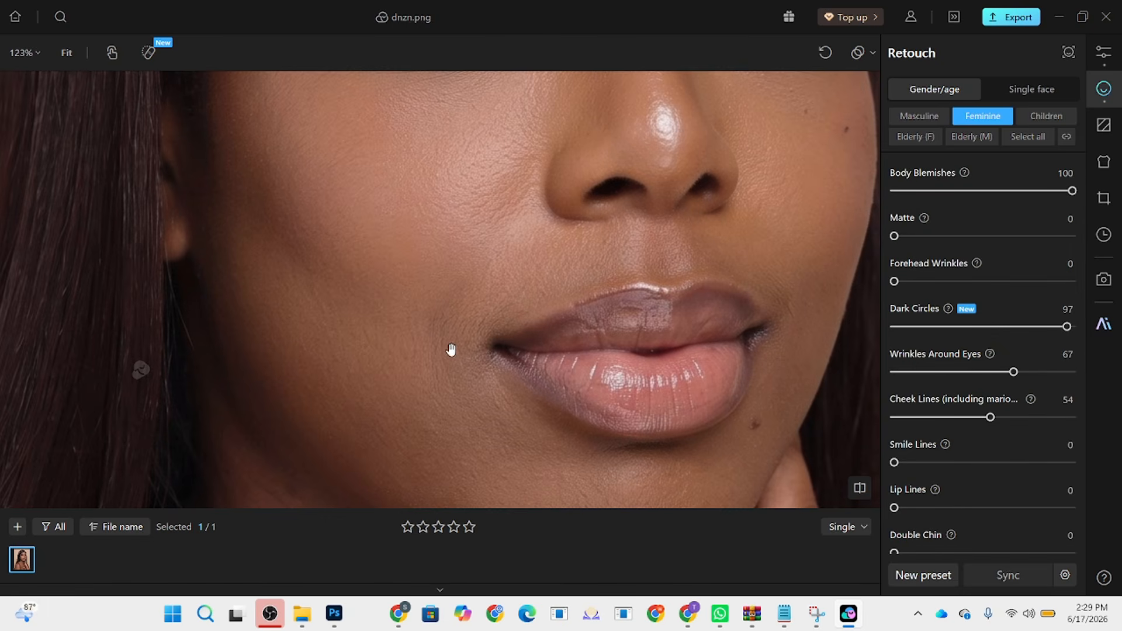
left_click_drag(906, 465, 955, 465)
scroll(493, 265, "down", 5)
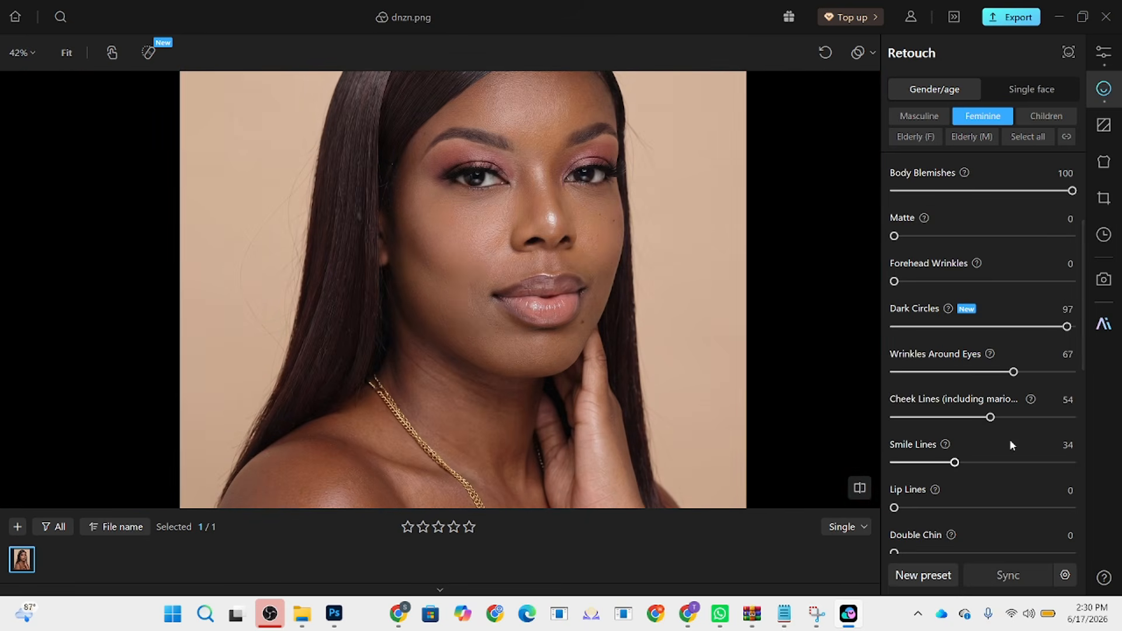
left_click_drag(905, 462, 892, 462)
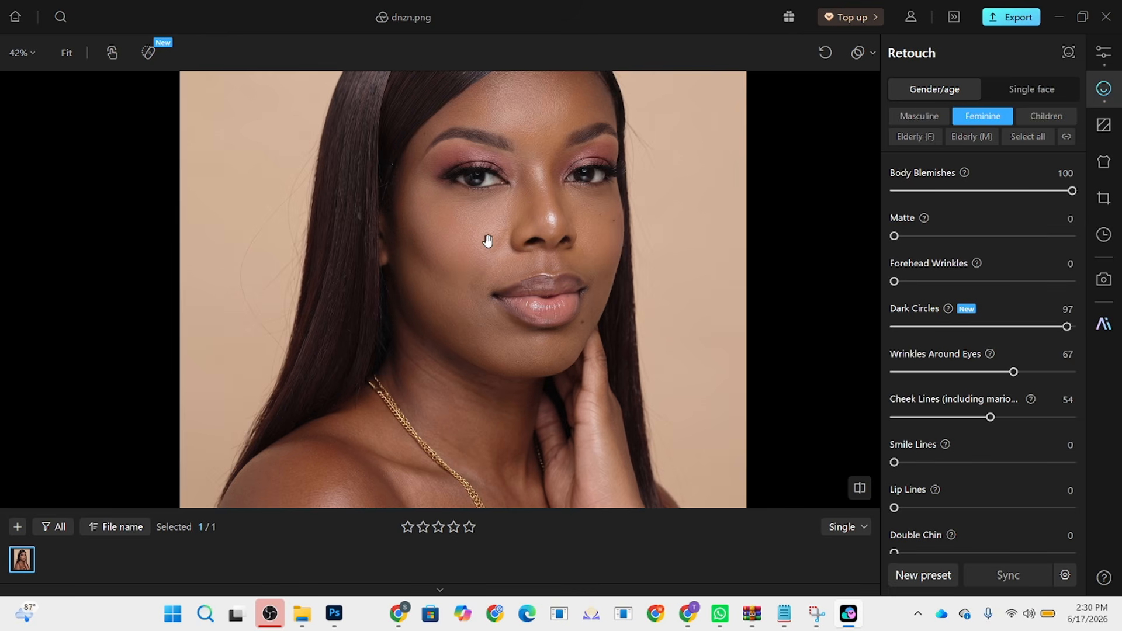
Step: Examine the lips and the skin around the mouth up close, along with the whole portrait
scroll(462, 285, "up", 3)
scroll(471, 231, "down", 3)
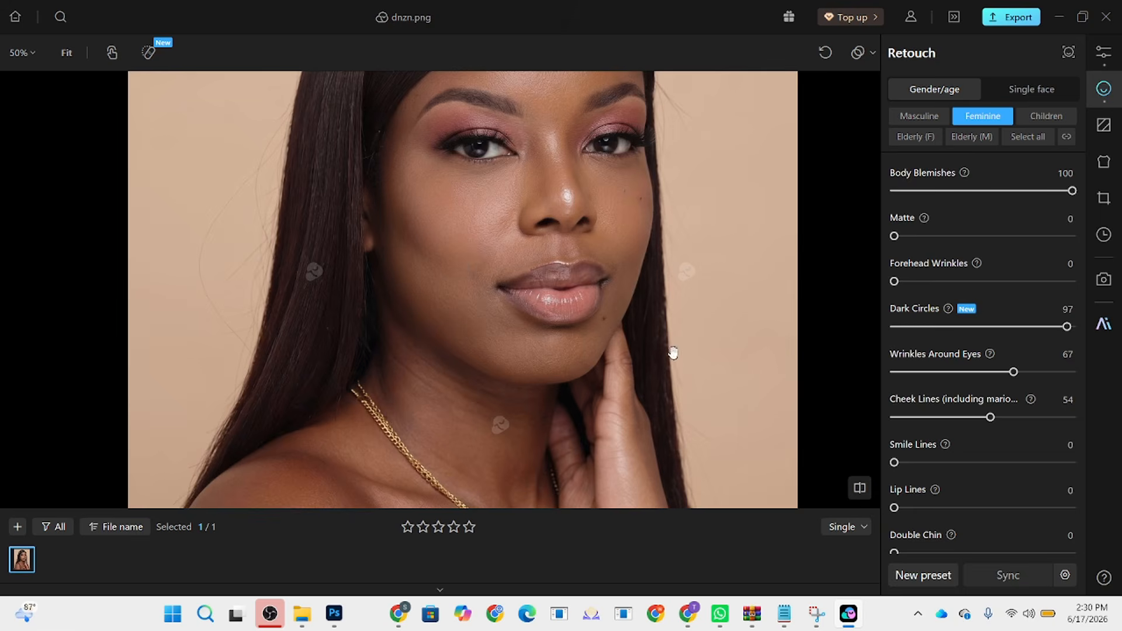
scroll(572, 273, "up", 5)
scroll(572, 270, "up", 2)
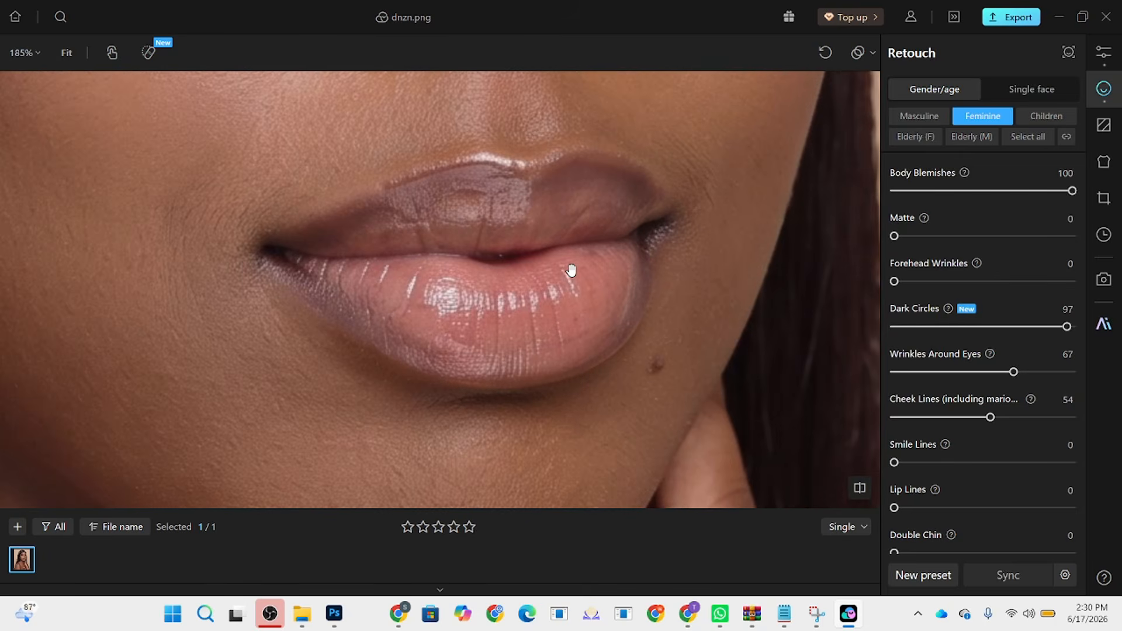
scroll(576, 290, "down", 7)
scroll(535, 237, "down", 2)
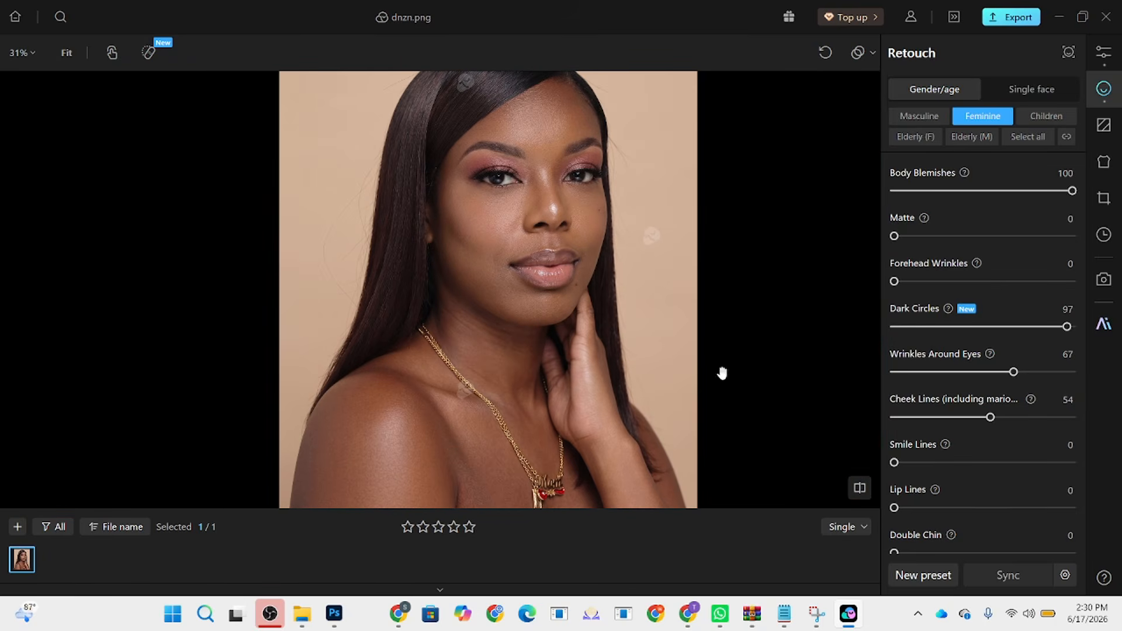
Step: Set Neck Wrinkles to 62 to smooth the creases on the neck
scroll(471, 356, "up", 4)
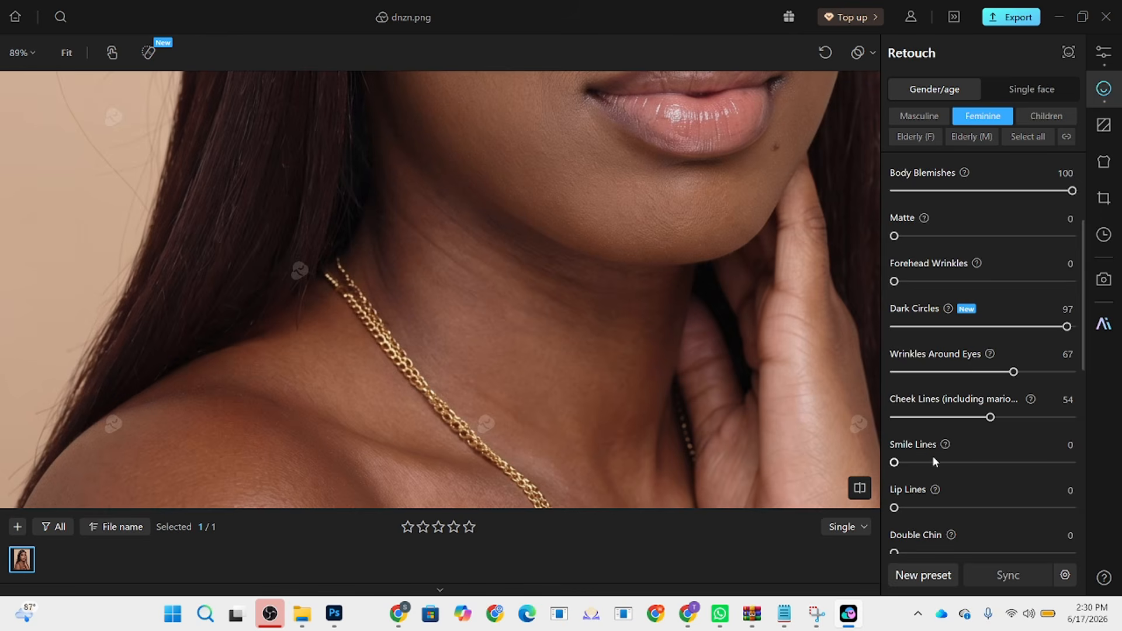
scroll(932, 455, "down", 3)
scroll(915, 438, "down", 1)
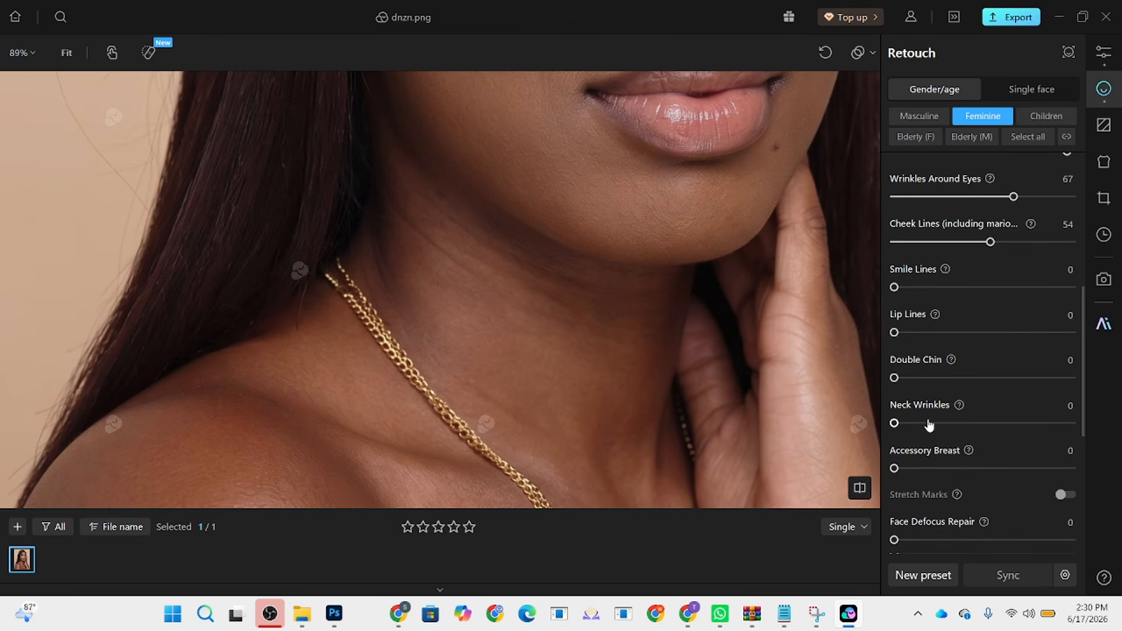
left_click_drag(929, 425, 1006, 431)
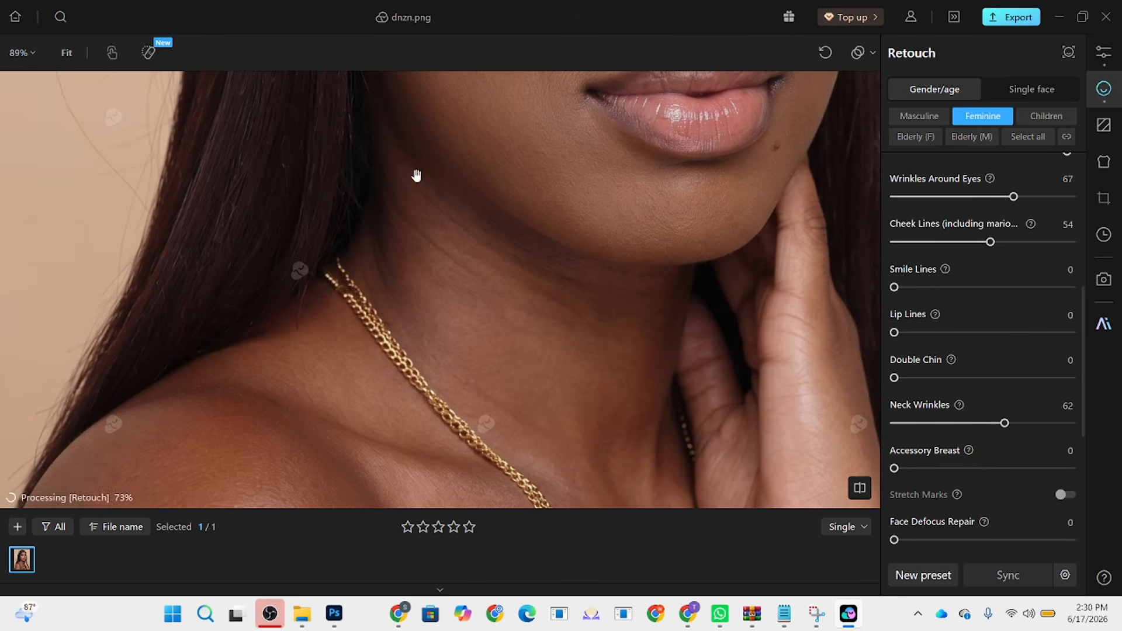
Step: Set Accessory Breast to 100 and check the chest and arm area of the portrait
scroll(416, 176, "down", 5)
scroll(416, 222, "up", 3)
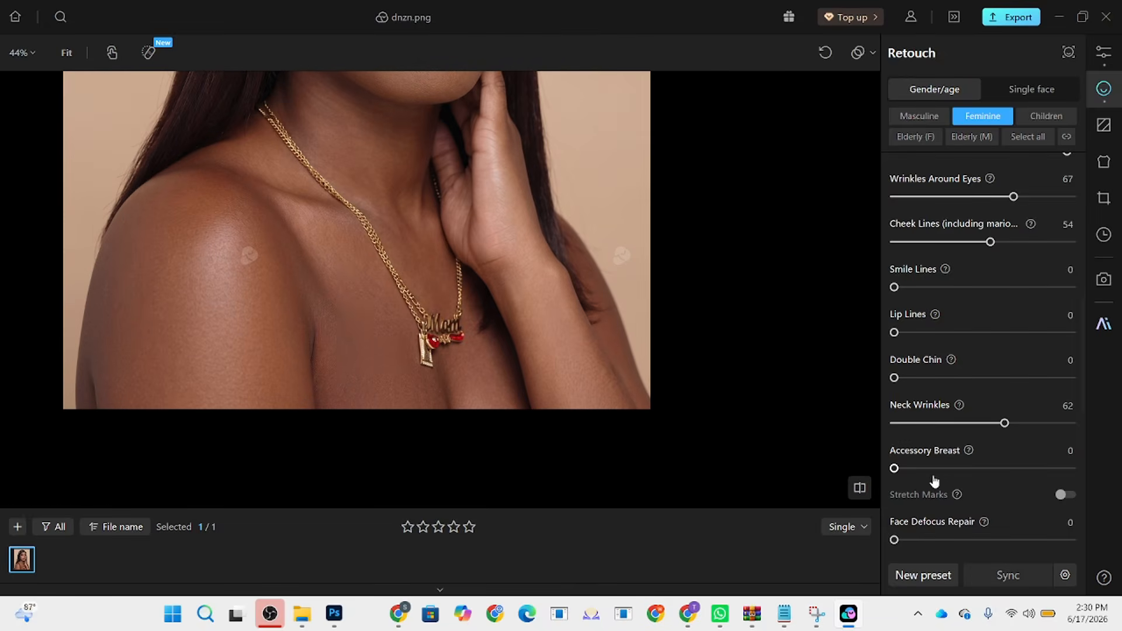
left_click_drag(952, 468, 1073, 468)
scroll(563, 351, "down", 2)
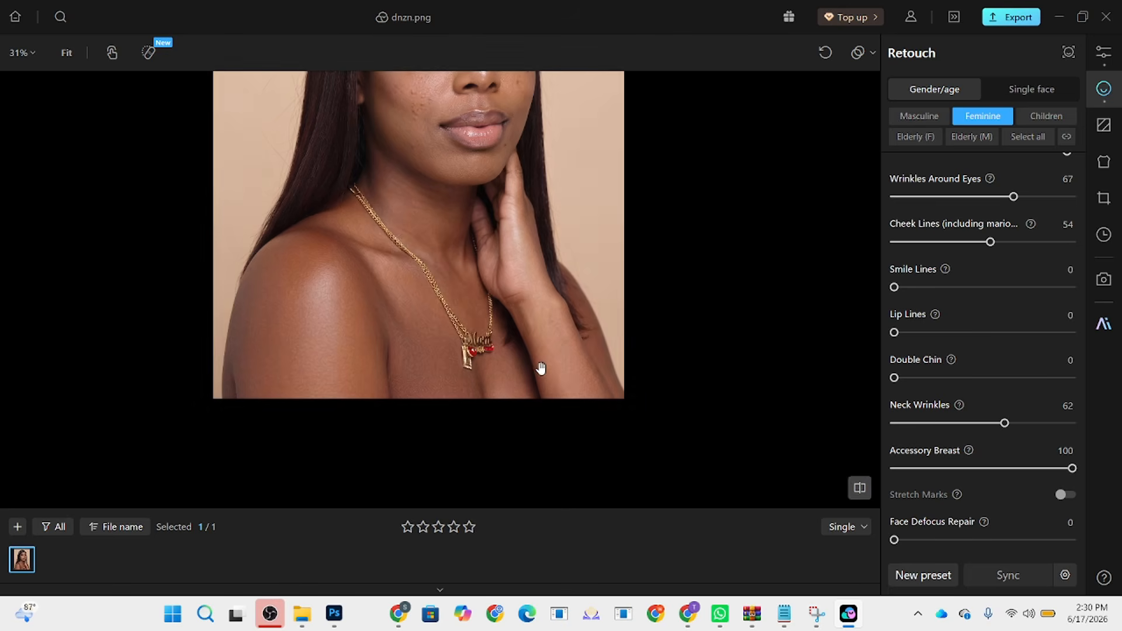
scroll(941, 442, "down", 2)
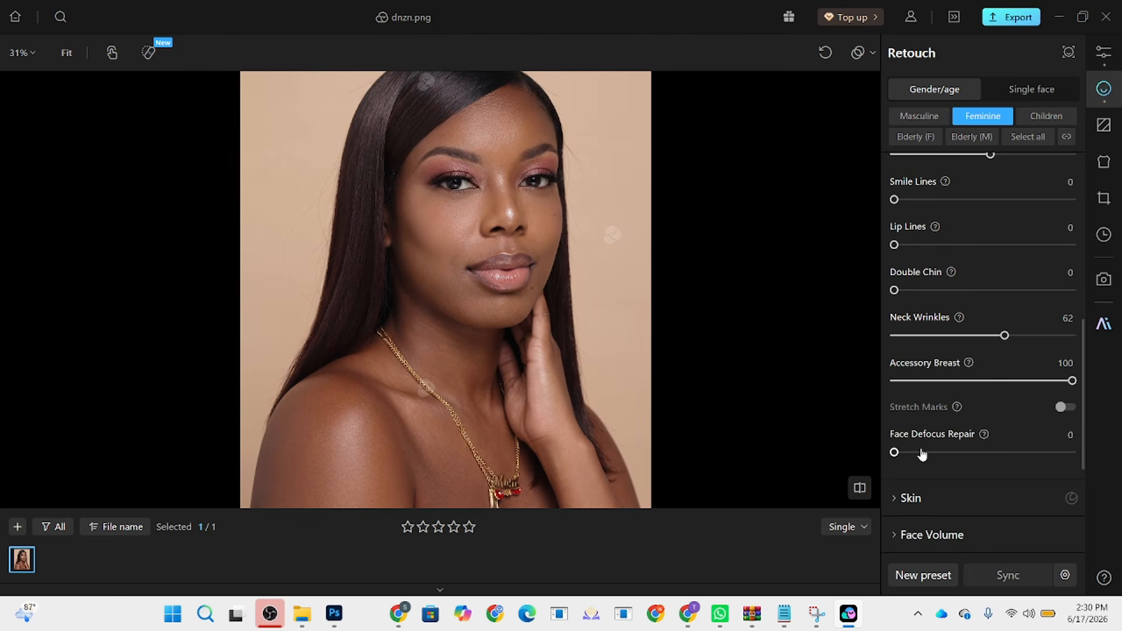
Step: In the Skin settings, set the face Frequency Separation to 70, with High-frequency enhancement 34 and Low-frequency smoothing 69
left_click(914, 497)
scroll(968, 421, "down", 5)
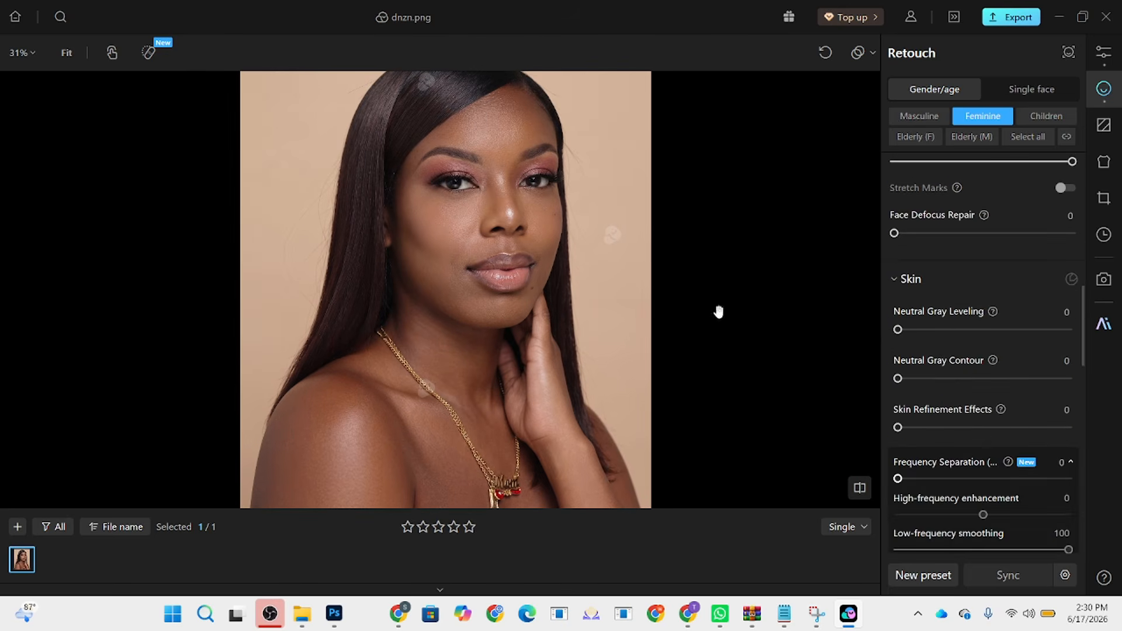
scroll(497, 278, "up", 3)
scroll(507, 245, "down", 2)
scroll(936, 415, "down", 2)
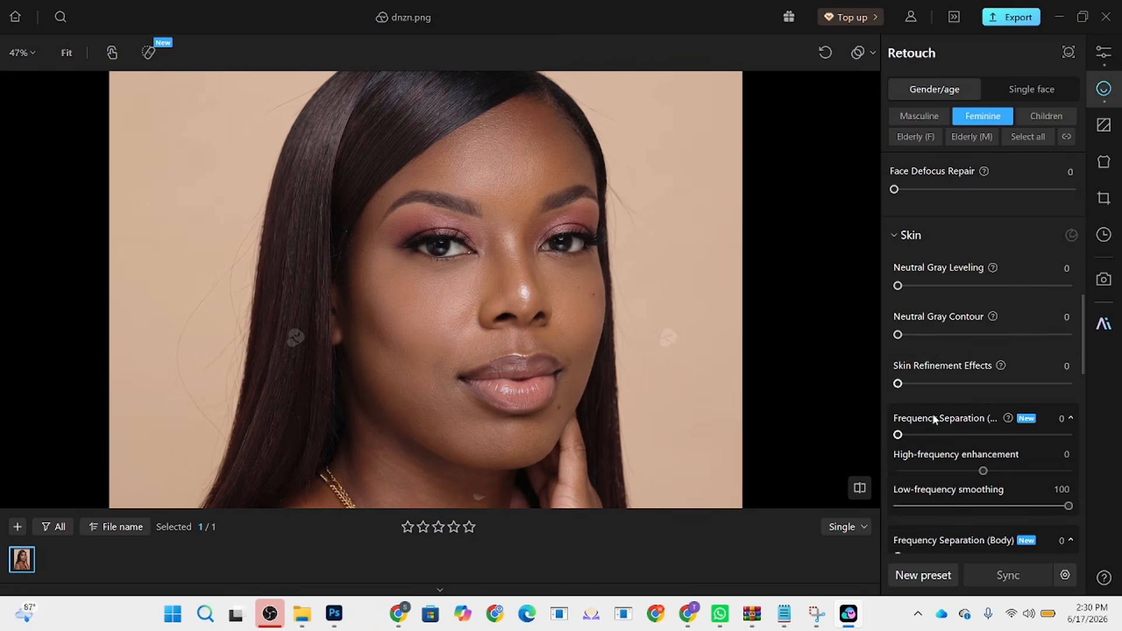
left_click_drag(1000, 390, 1018, 391)
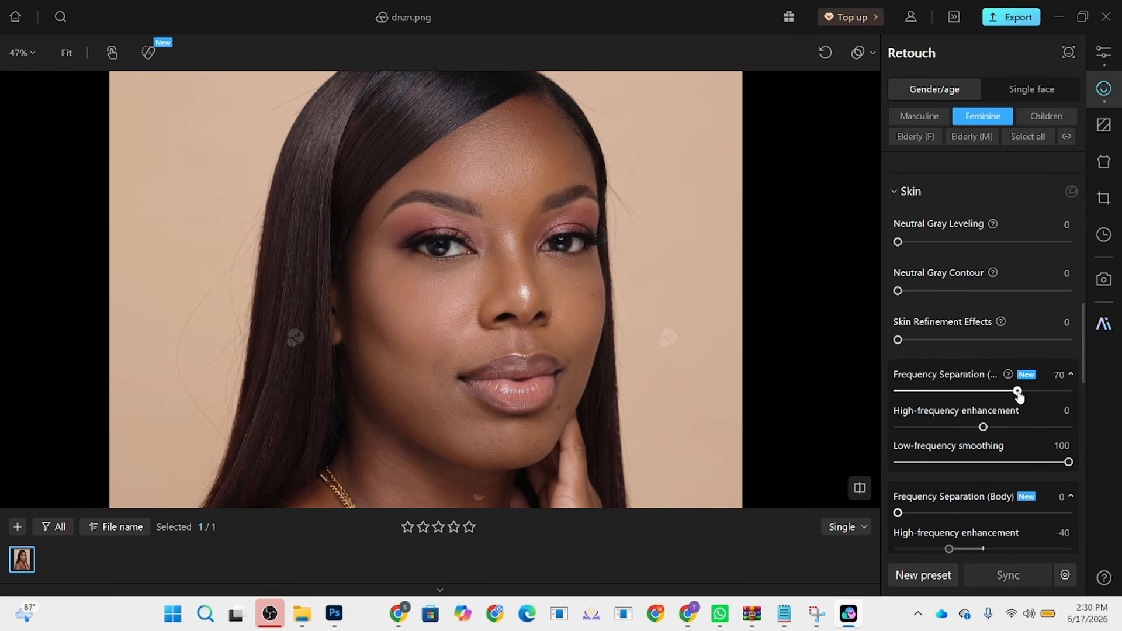
left_click_drag(1067, 462, 1017, 469)
left_click_drag(984, 428, 1015, 427)
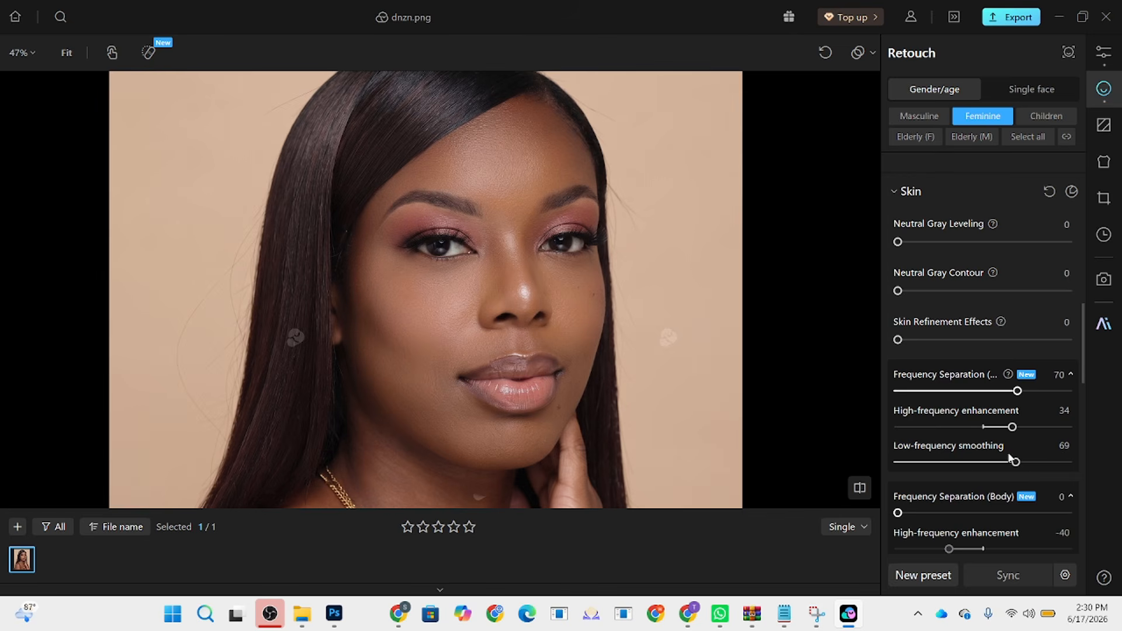
Step: Compare the face with the original, and set Neutral Gray Leveling to 98 and Skin Refinement Effects to 77
scroll(469, 287, "up", 4)
left_click(441, 328)
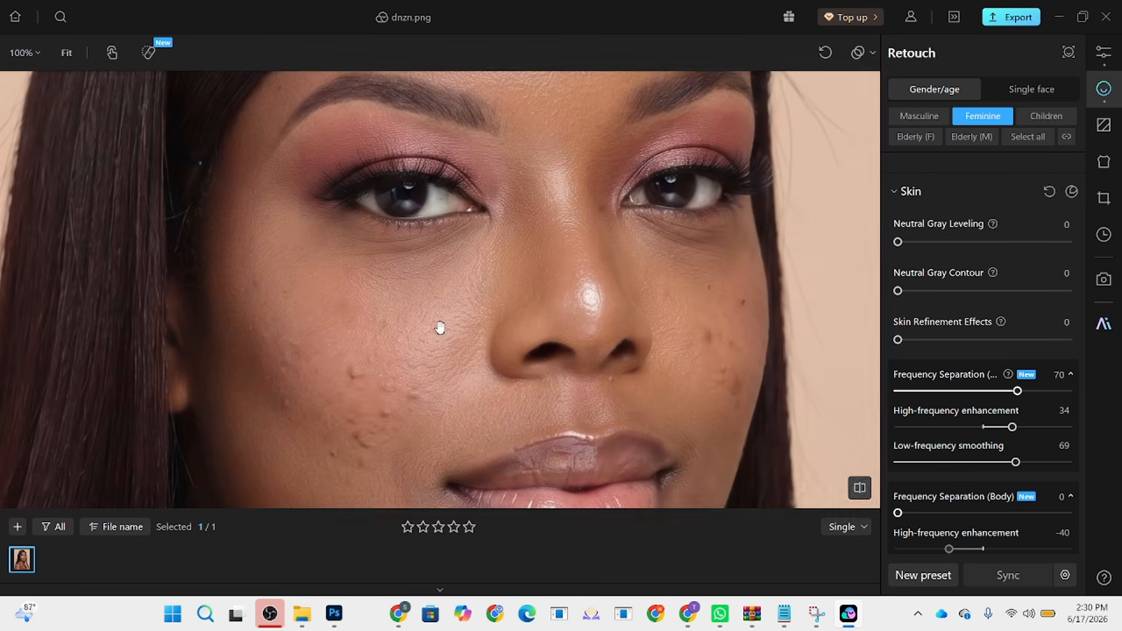
left_click_drag(482, 171, 481, 304)
scroll(491, 165, "down", 2)
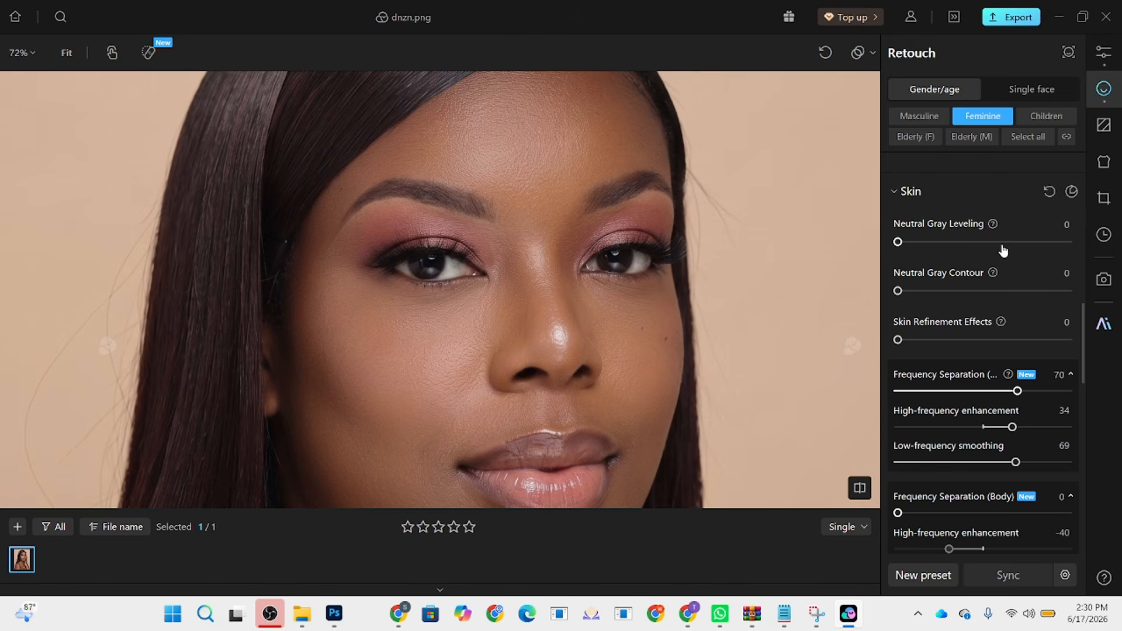
left_click_drag(1003, 245, 1070, 242)
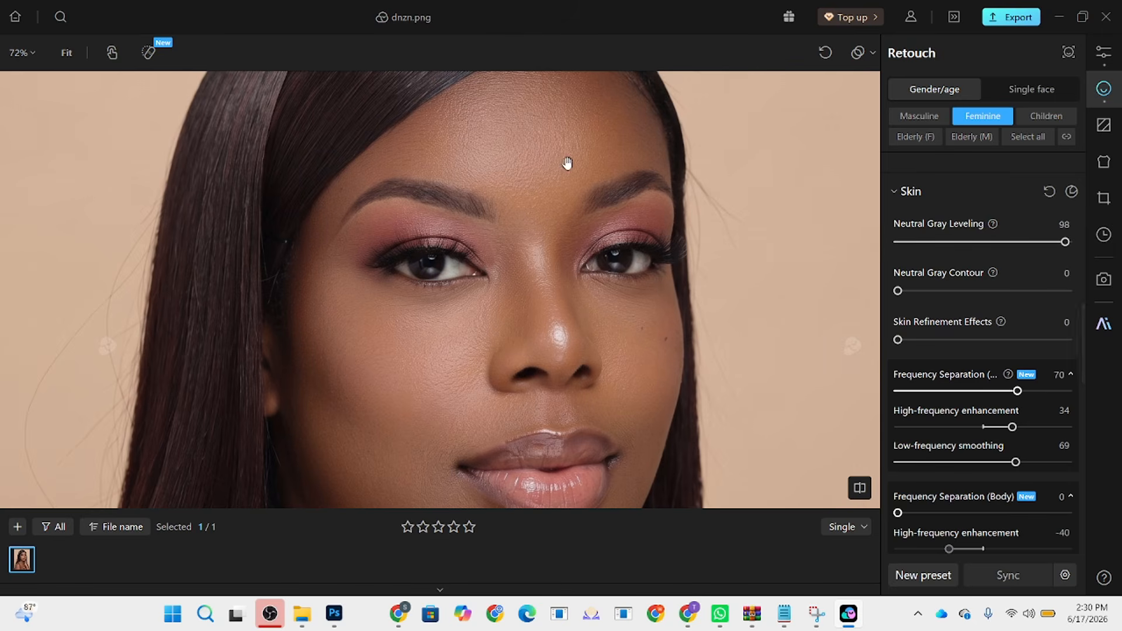
scroll(567, 163, "down", 2)
left_click_drag(996, 344, 1029, 339)
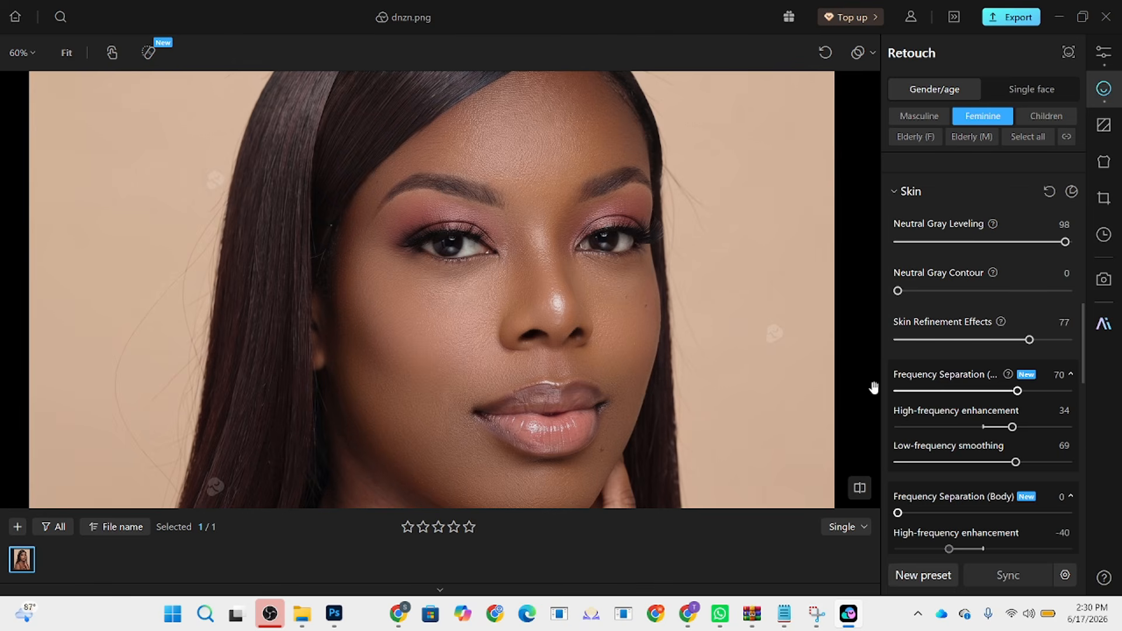
Step: Reduce the face's High-frequency enhancement to 17 and Neutral Gray Leveling to 79 after inspecting the forehead texture
scroll(499, 155, "down", 2)
scroll(500, 155, "up", 4)
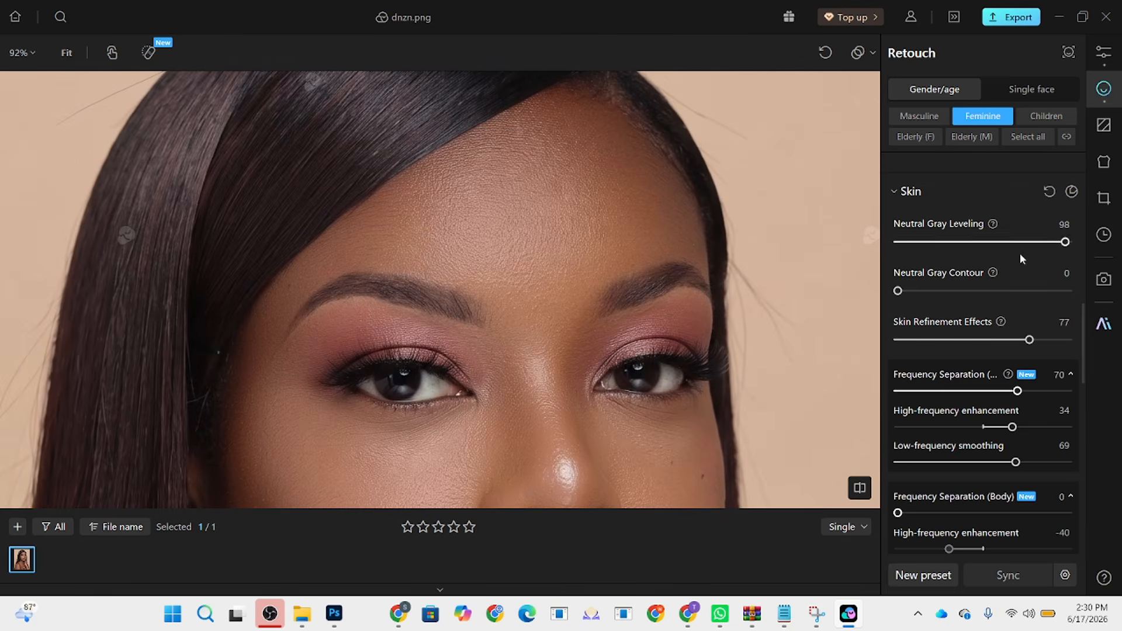
left_click_drag(1009, 431, 1000, 434)
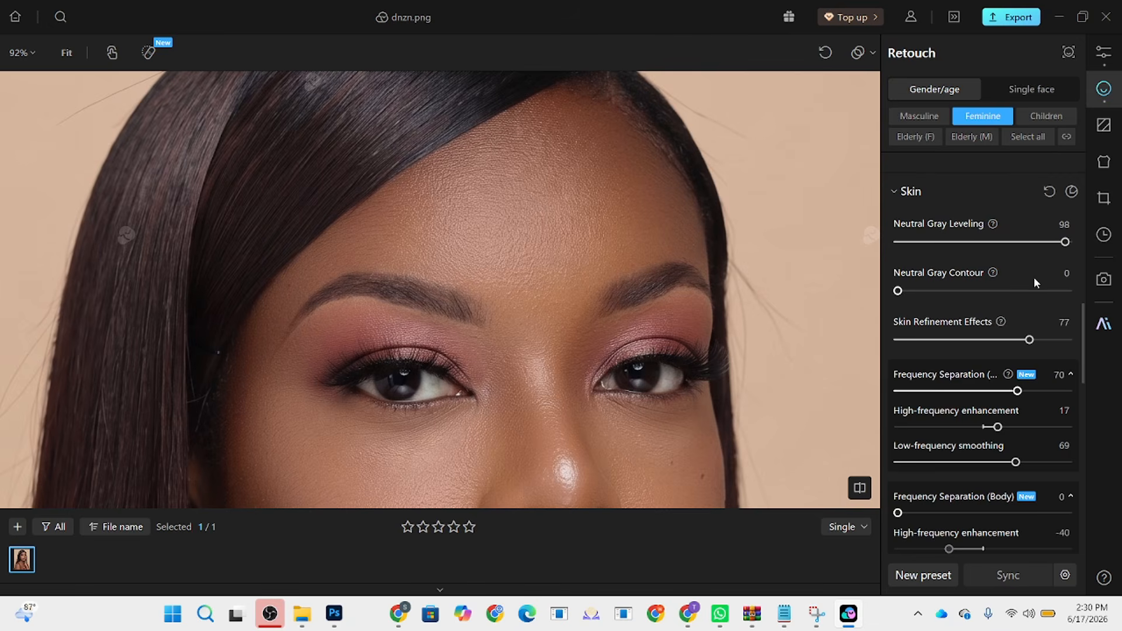
left_click(1033, 242)
scroll(611, 176, "down", 3)
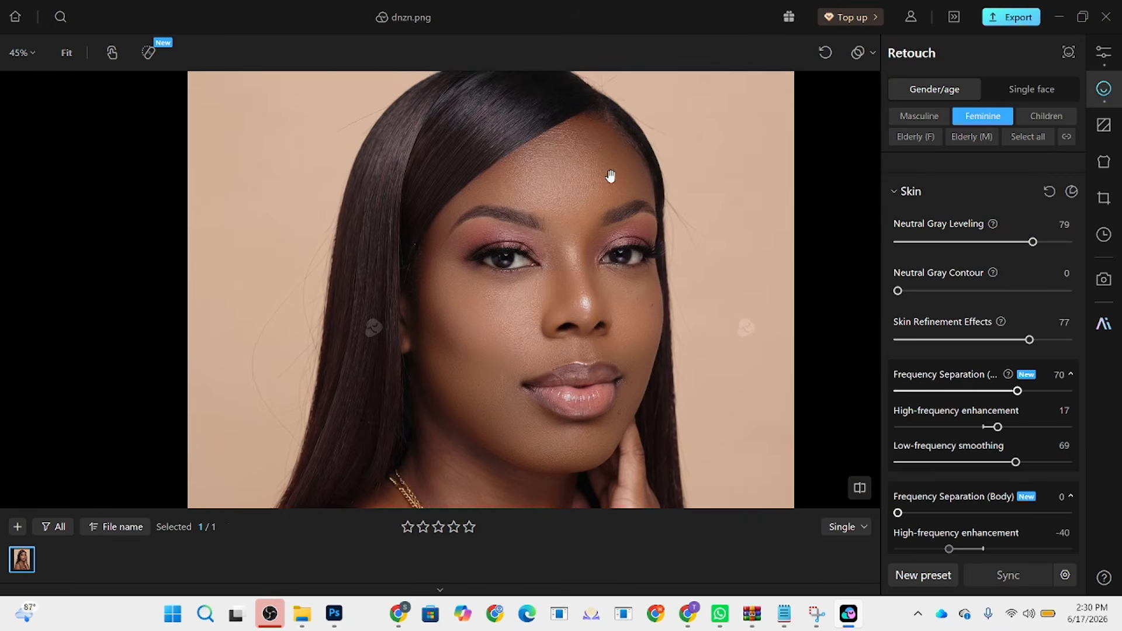
Step: Set Neutral Gray Contour to 75 and compare the retouched face with the original photo
left_click(1017, 292)
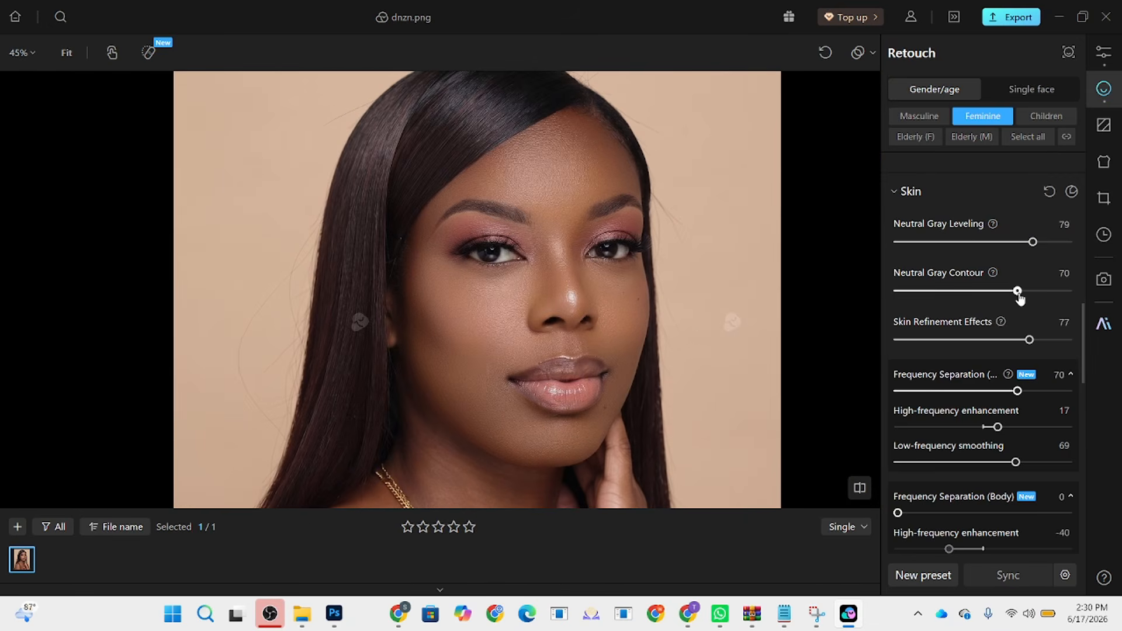
left_click(1027, 292)
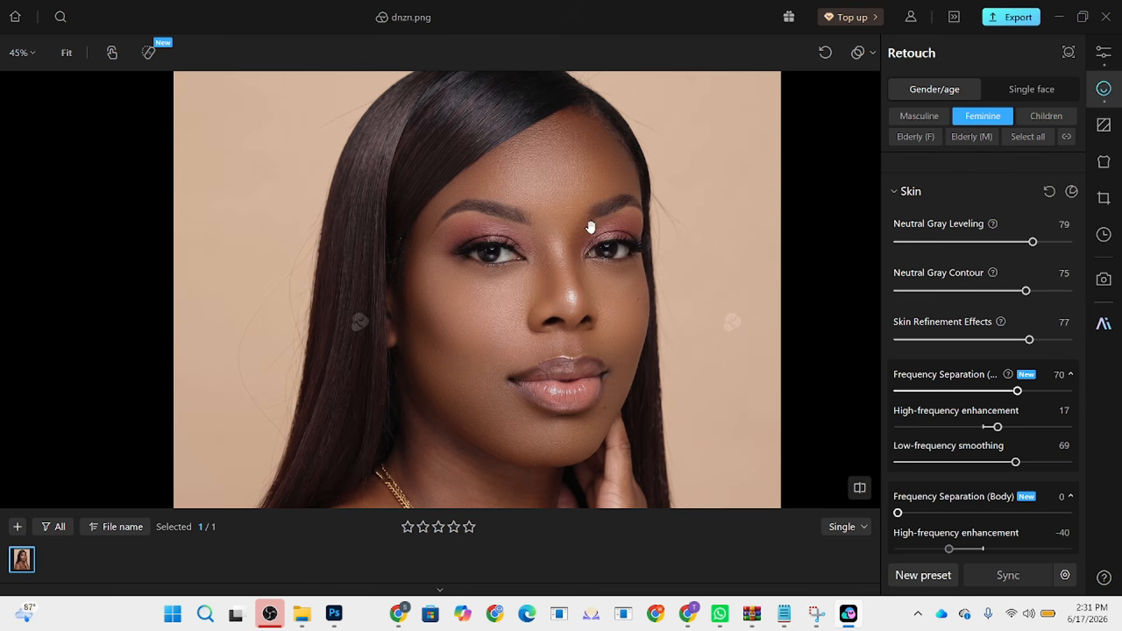
scroll(667, 310, "down", 2)
scroll(441, 366, "up", 3)
key("space")
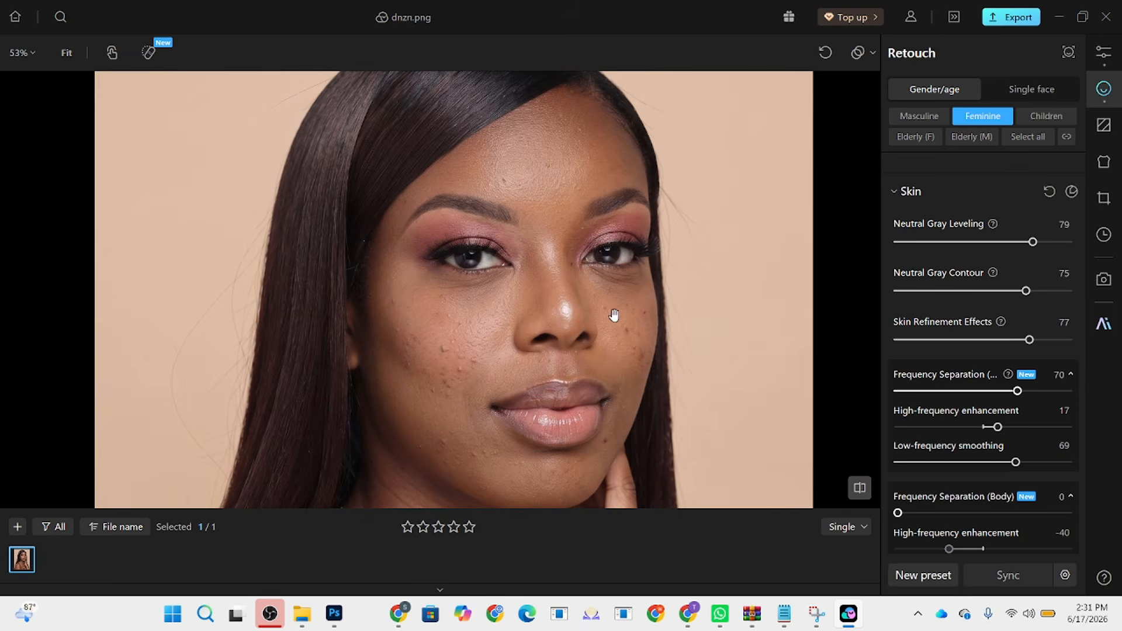
key("space")
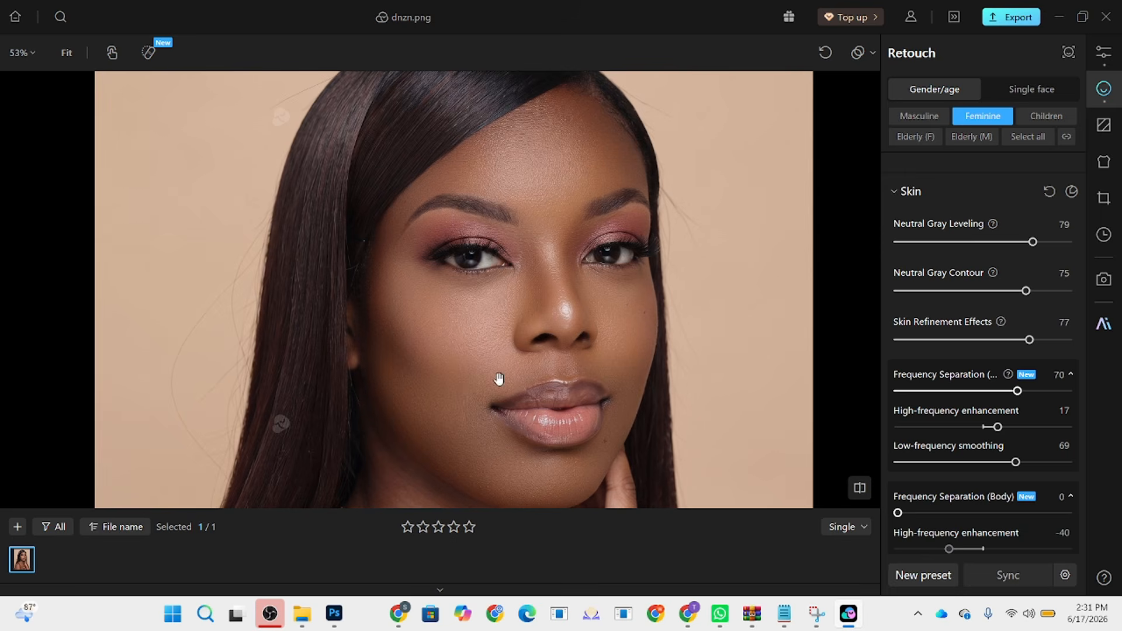
Step: Set Frequency Separation (Body) to 74, with High-frequency enhancement 23 and Low-frequency smoothing 80
left_click_drag(520, 453, 532, 244)
left_click_drag(524, 353, 549, 226)
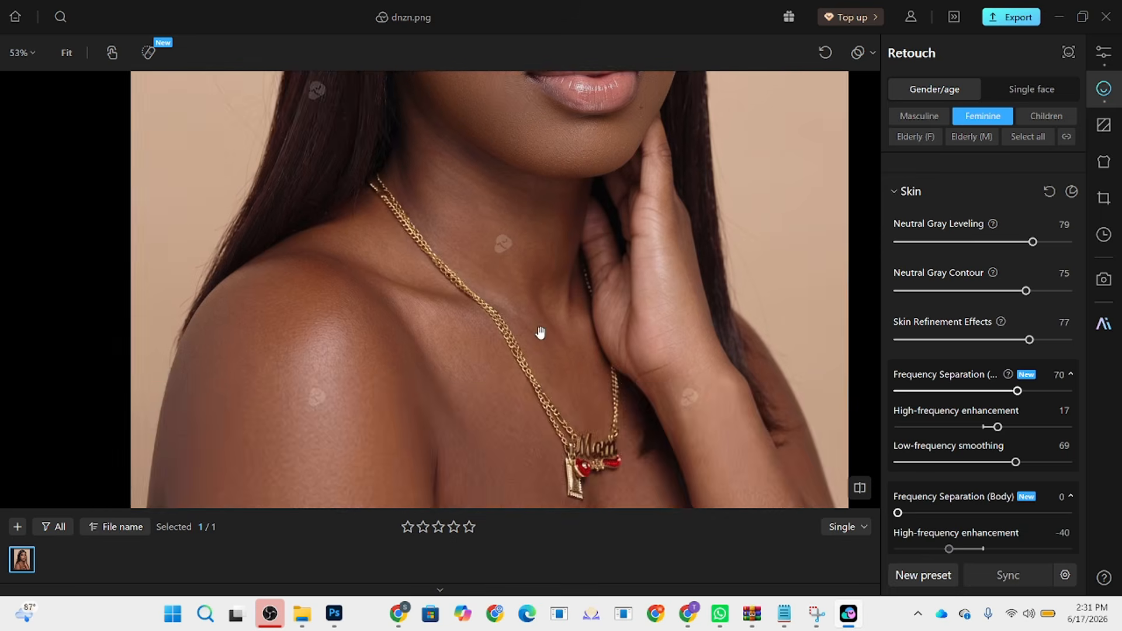
scroll(540, 338, "down", 3)
scroll(997, 474, "down", 1)
left_click_drag(968, 471, 1022, 467)
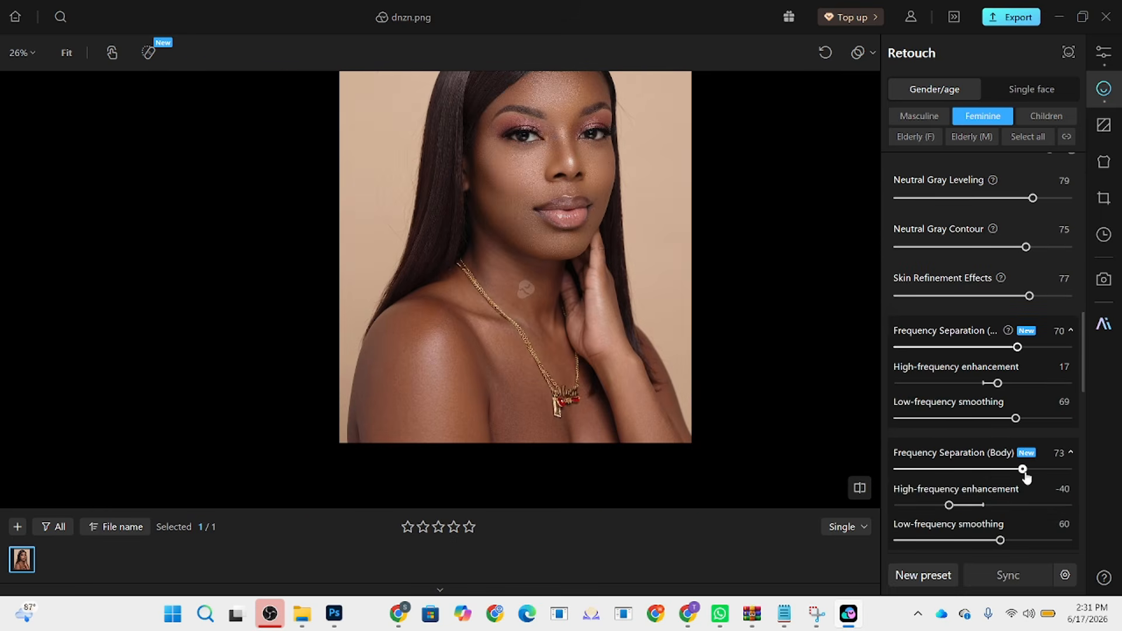
left_click_drag(1003, 540, 1036, 542)
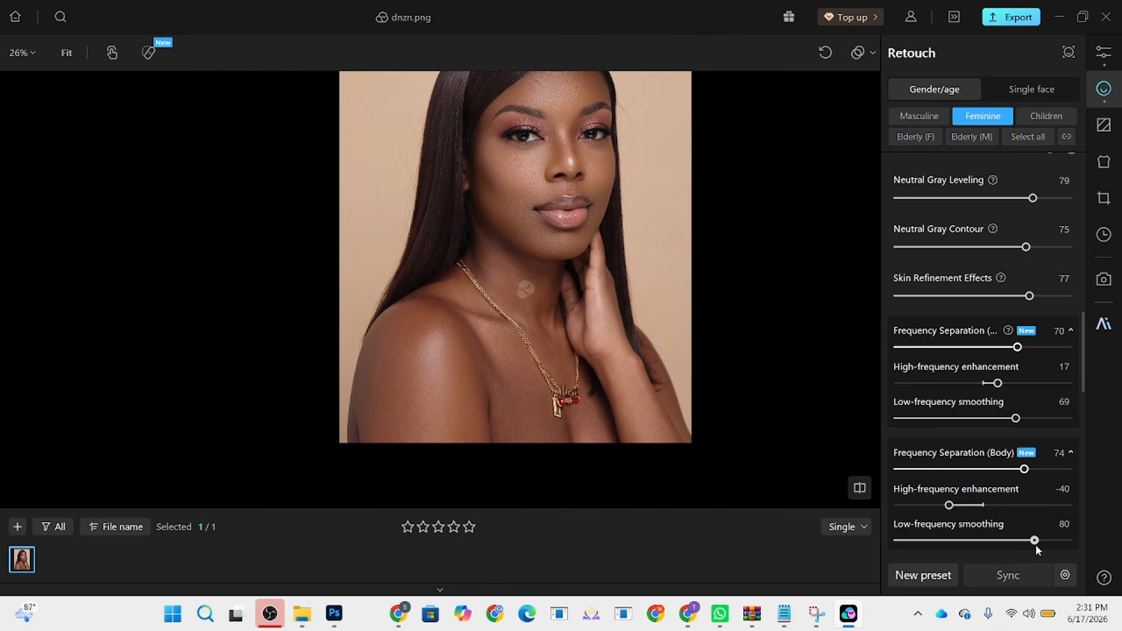
left_click(1003, 505)
Step: Examine the smoothed skin on the face up close, as well as the full portrait
scroll(509, 346, "up", 4)
scroll(504, 155, "up", 1)
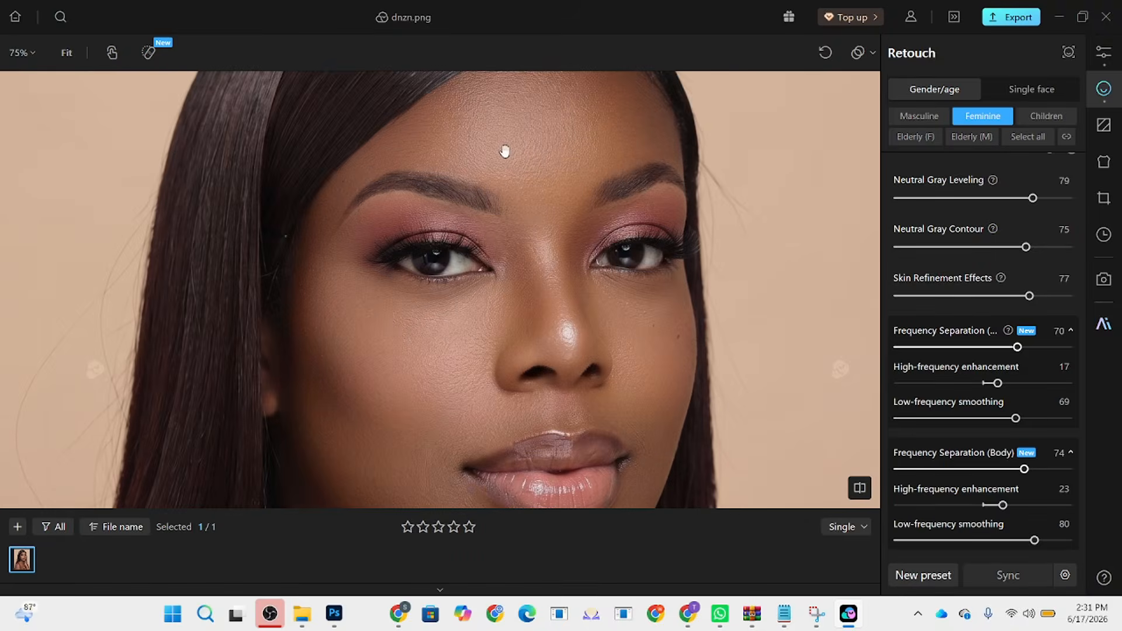
scroll(485, 129, "down", 3)
scroll(994, 465, "down", 2)
scroll(993, 465, "down", 1)
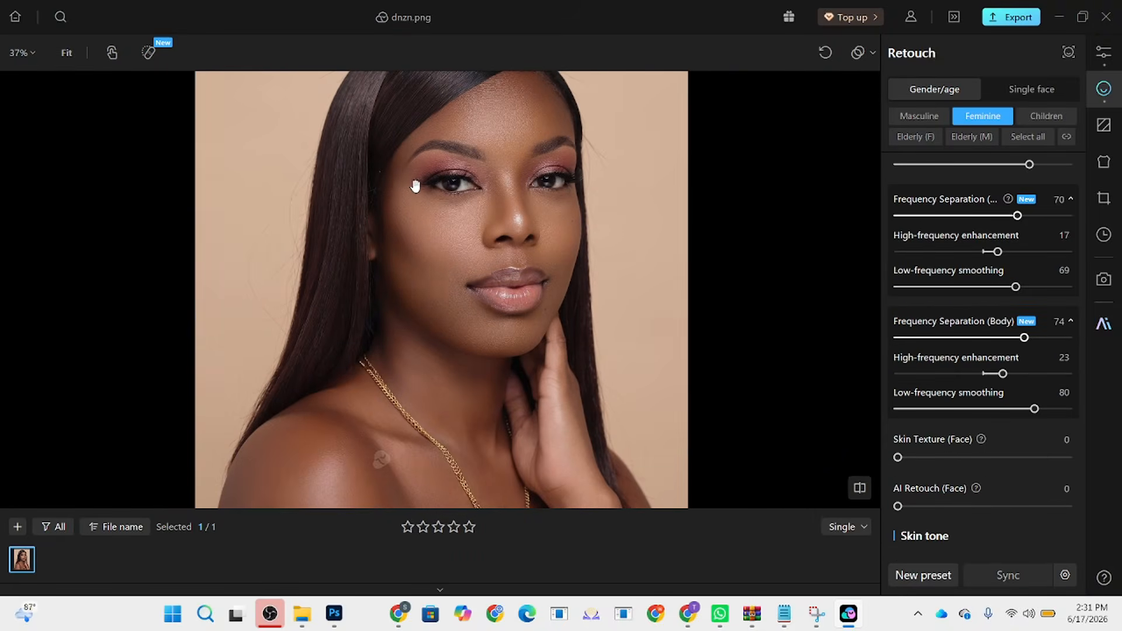
scroll(413, 183, "down", 2)
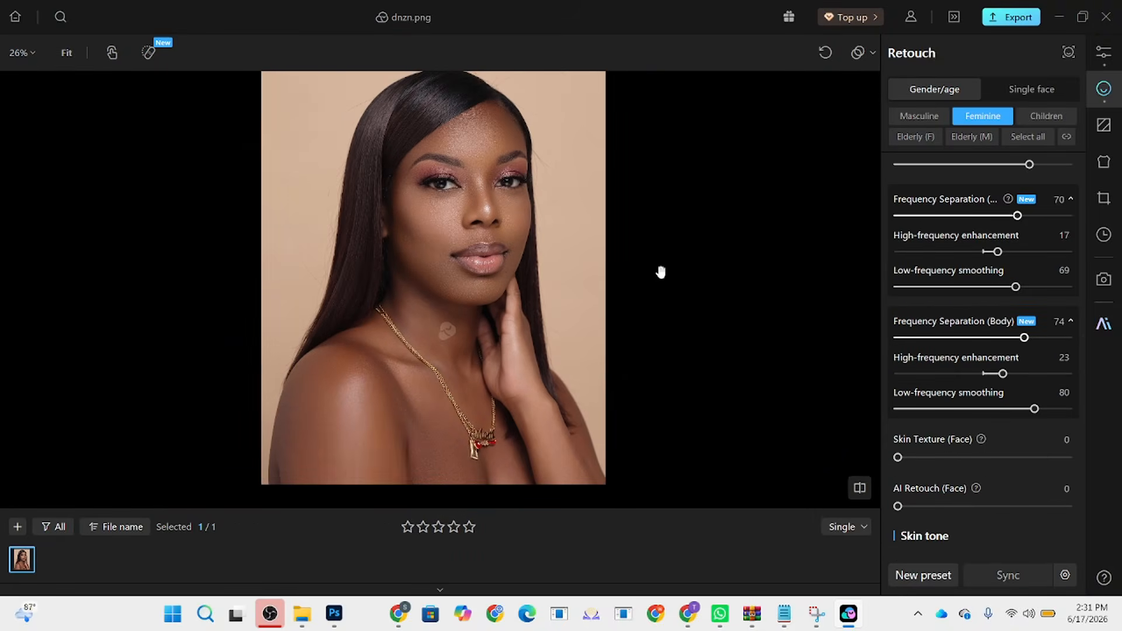
Step: Even out the skin tone by setting Skin Tone Balance (Multiple) to 38 and Skin Tone Balance (Body) to 10
scroll(966, 410, "down", 7)
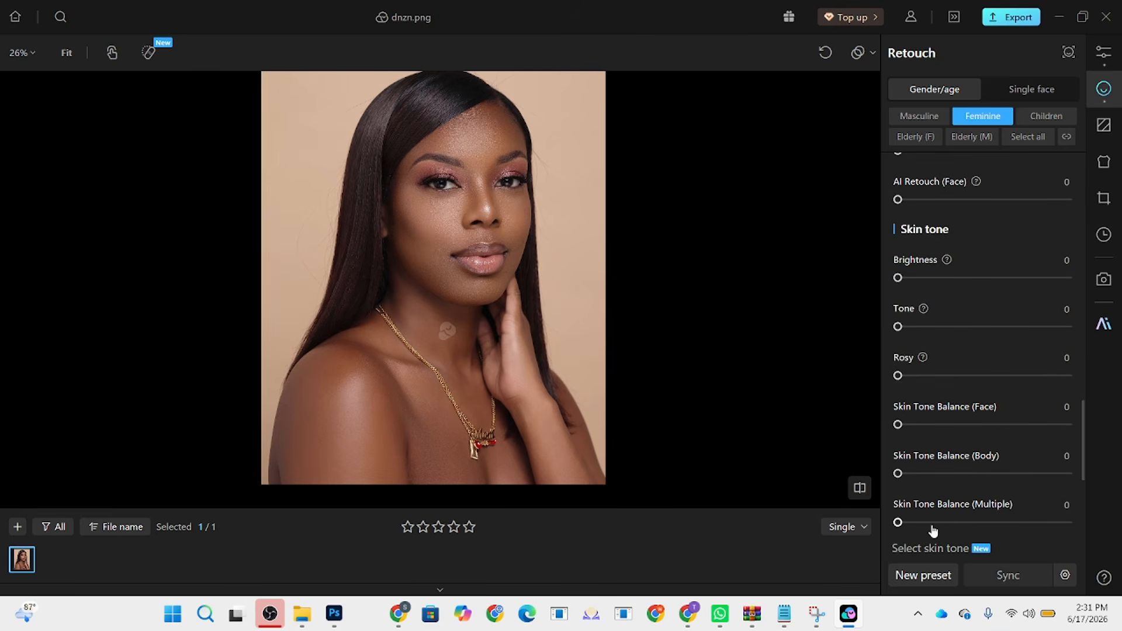
left_click_drag(934, 530, 1115, 523)
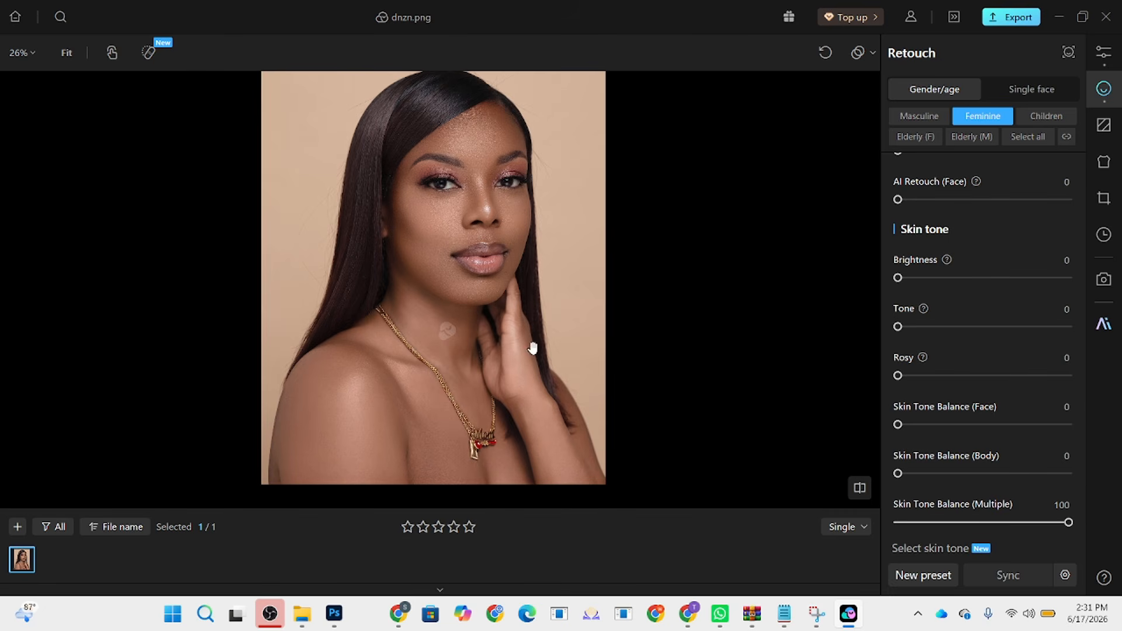
left_click_drag(1051, 526, 972, 525)
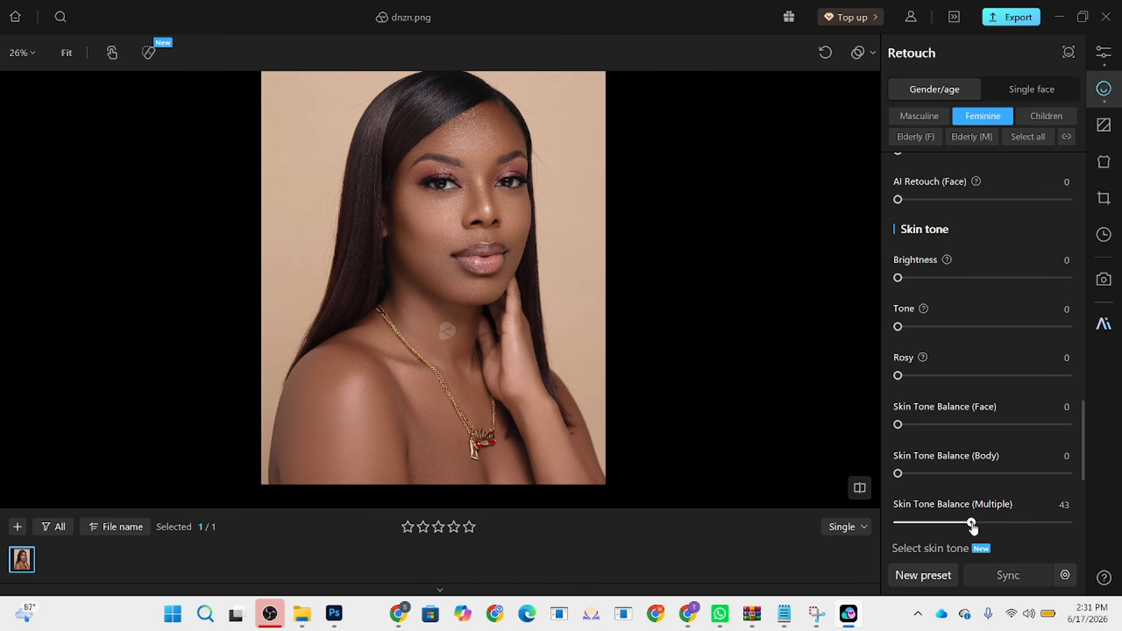
scroll(573, 429, "down", 2)
scroll(542, 349, "up", 1)
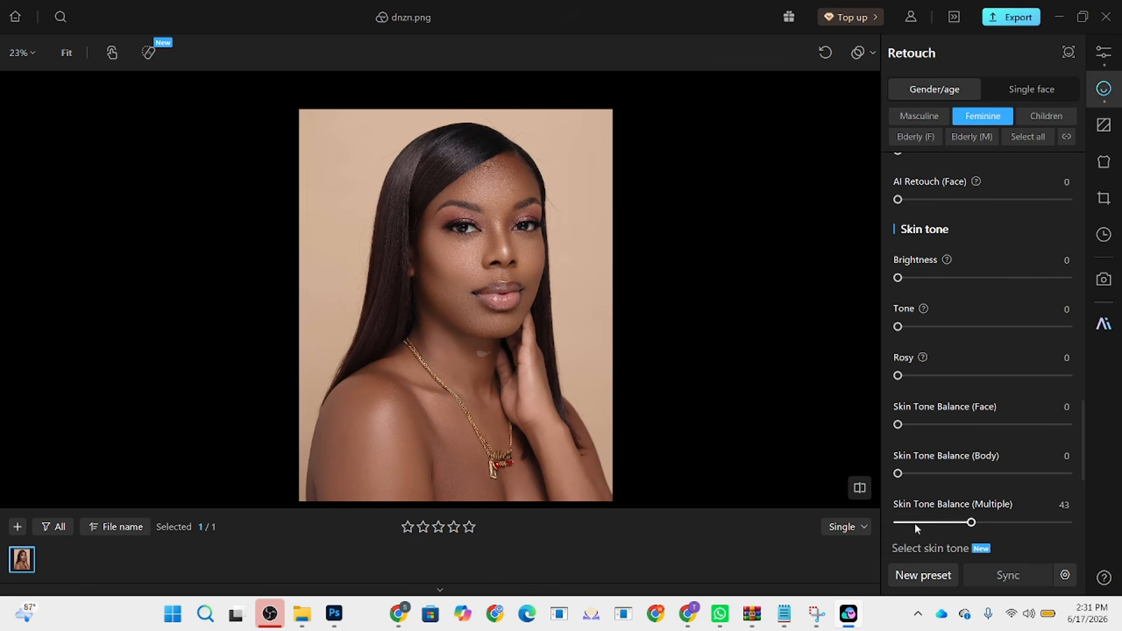
left_click_drag(1014, 477, 917, 476)
left_click_drag(966, 525, 963, 523)
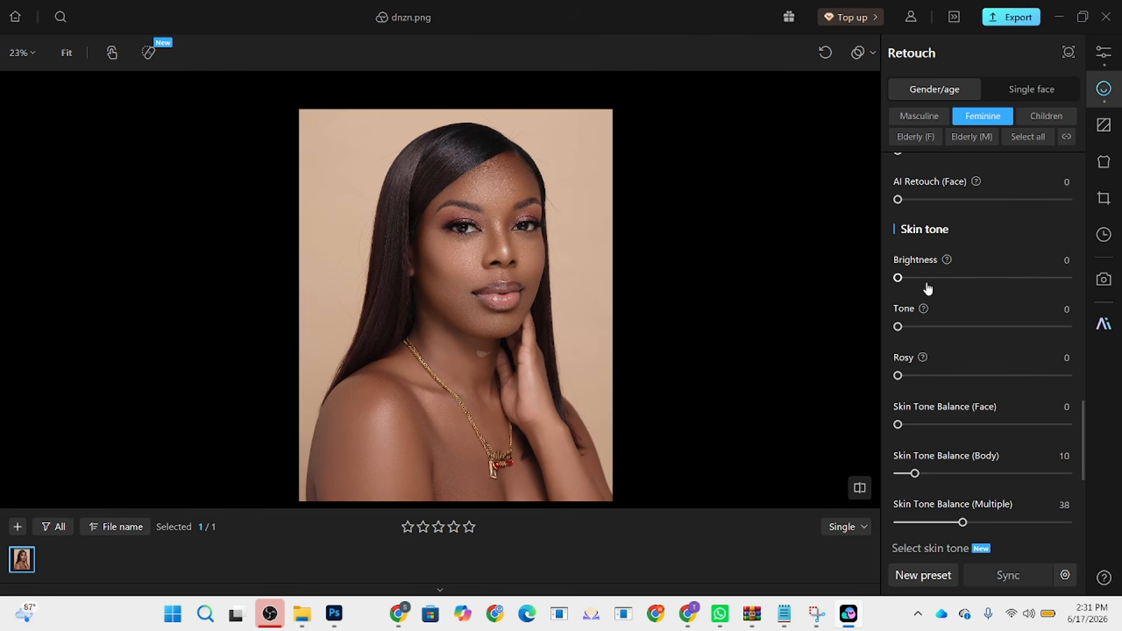
Step: Try strong skin Tone and Brightness values, reset Brightness to 0 and set Tone to 17
left_click_drag(981, 332, 1086, 340)
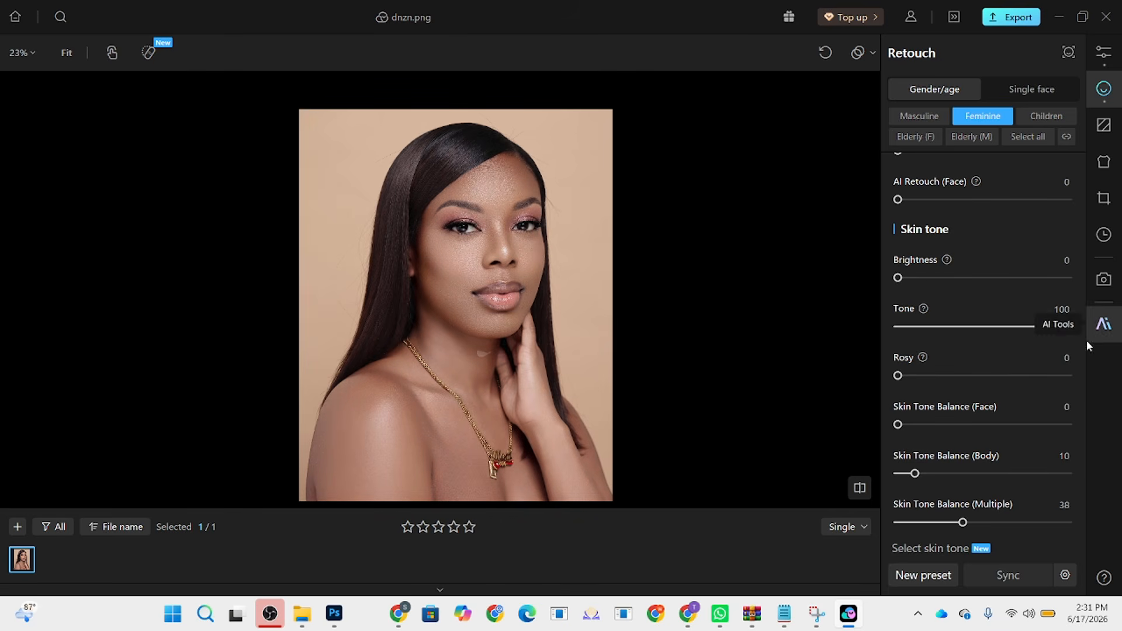
double_click(923, 330)
left_click_drag(935, 282, 1062, 283)
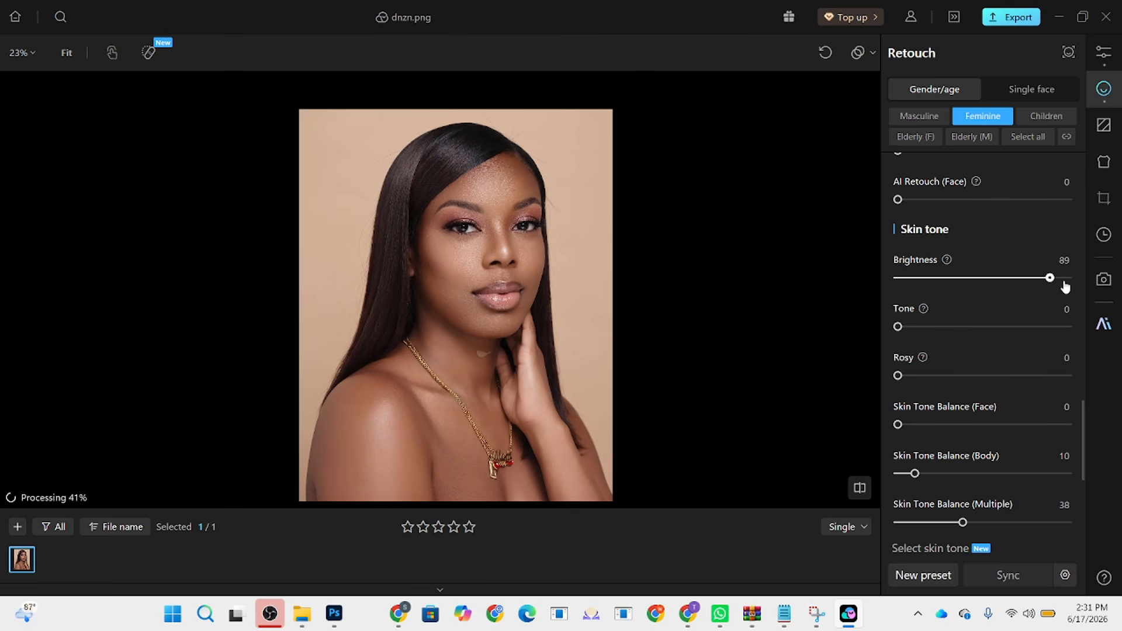
double_click(959, 281)
left_click_drag(908, 332, 927, 331)
Step: Add a gentle S-shaped contrast curve in Color Adjustment, lifting the highlights and slightly lowering the shadows
left_click(1097, 58)
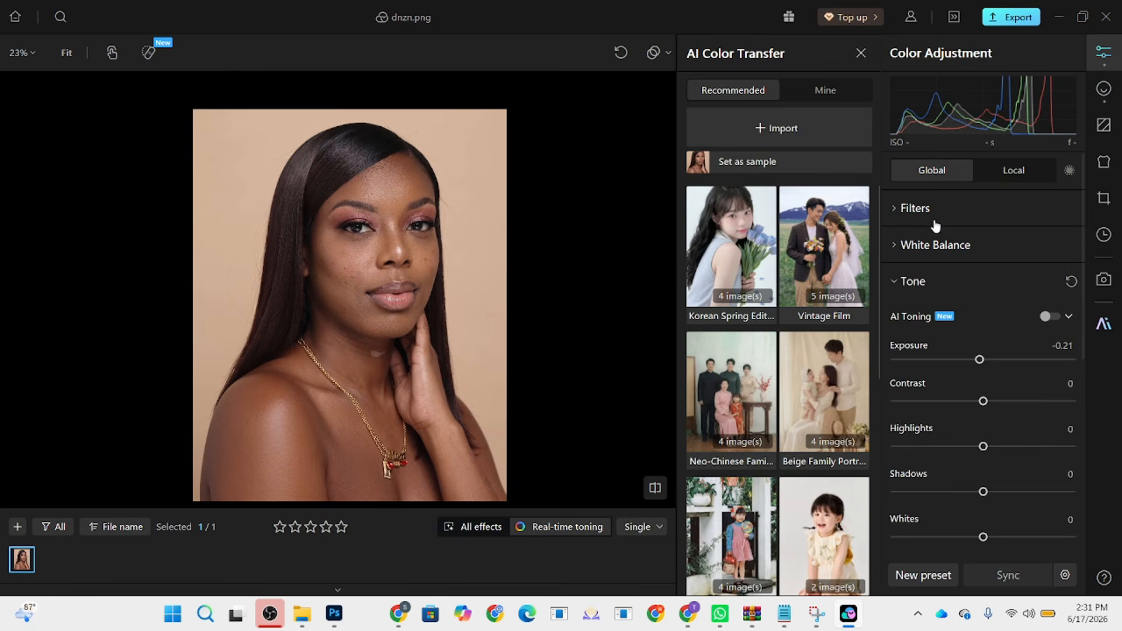
scroll(980, 374, "down", 5)
left_click(945, 379)
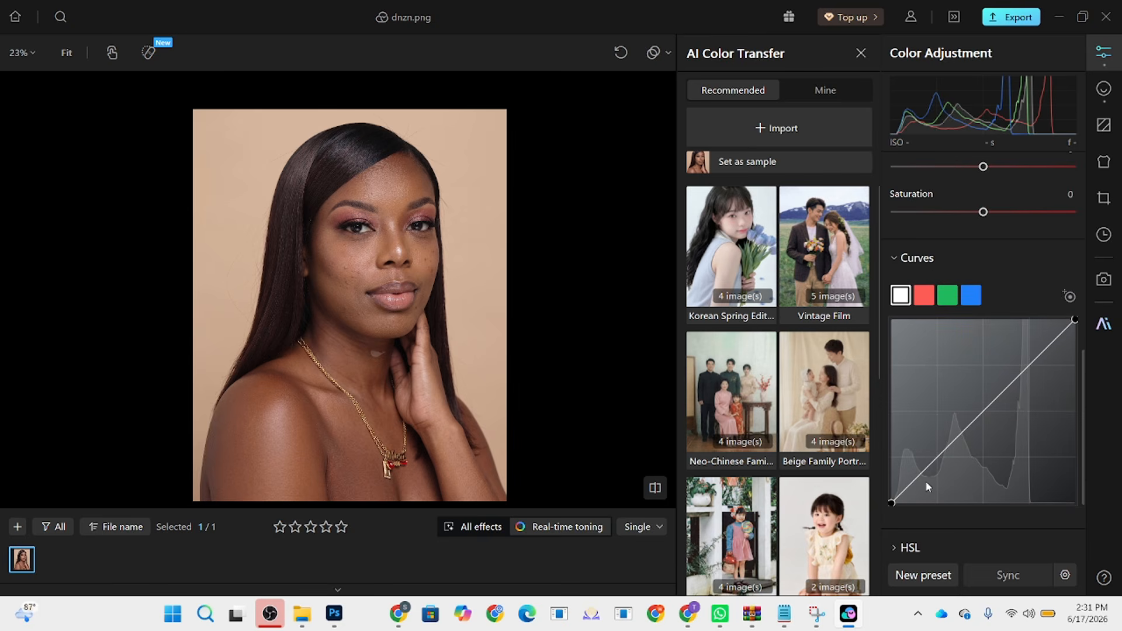
left_click(923, 475)
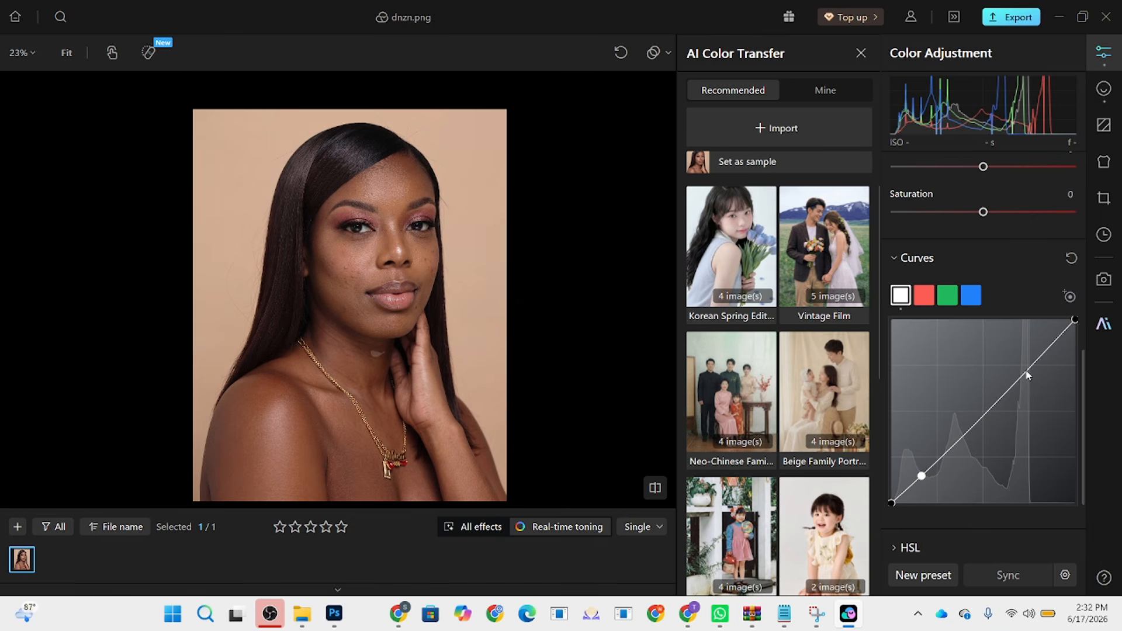
left_click_drag(1028, 374, 1020, 367)
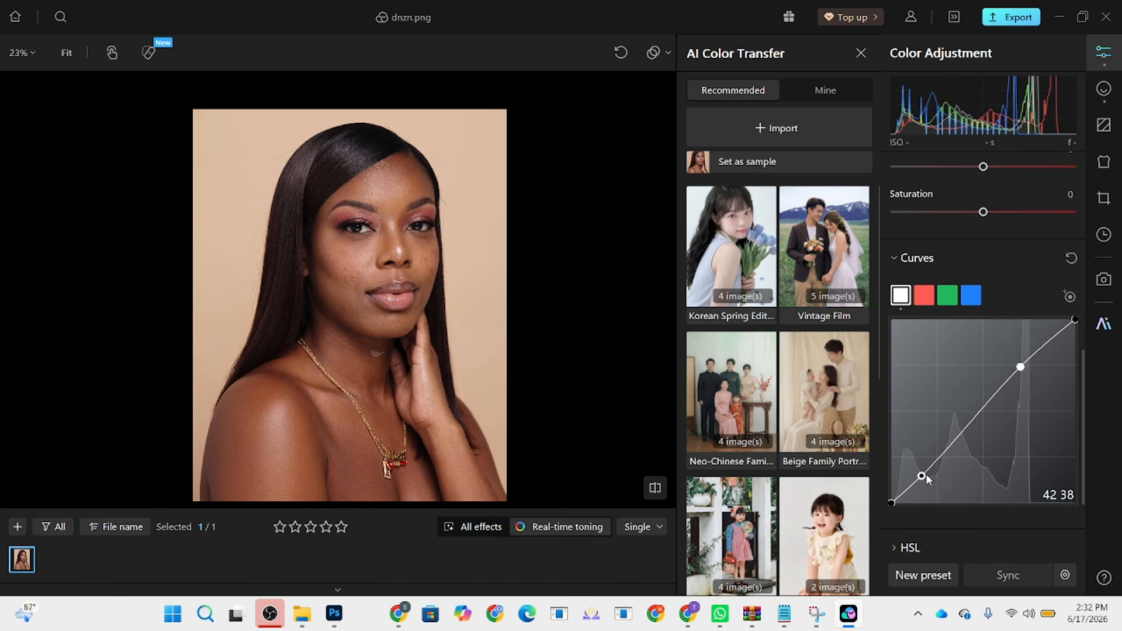
left_click_drag(922, 479, 920, 479)
scroll(407, 293, "up", 5)
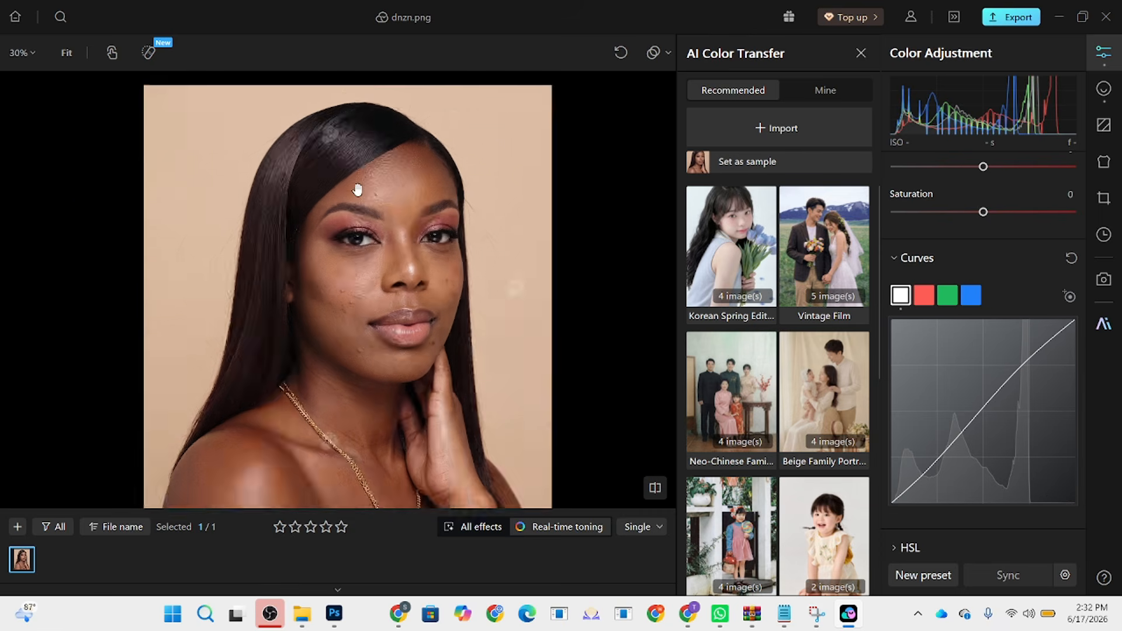
scroll(403, 191, "down", 5)
Step: Return to Retouch and reduce skin Tone to 11, Skin Tone Balance (Body) to 7 and Skin Tone Balance (Multiple) to 35
left_click(1103, 89)
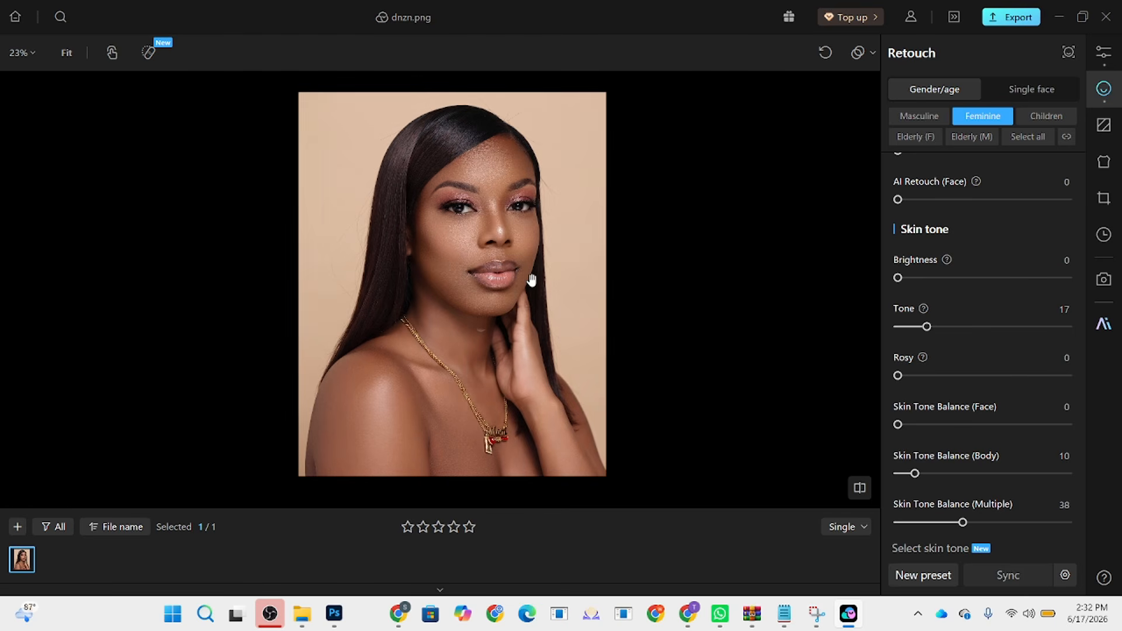
scroll(514, 245, "up", 3)
scroll(517, 239, "down", 2)
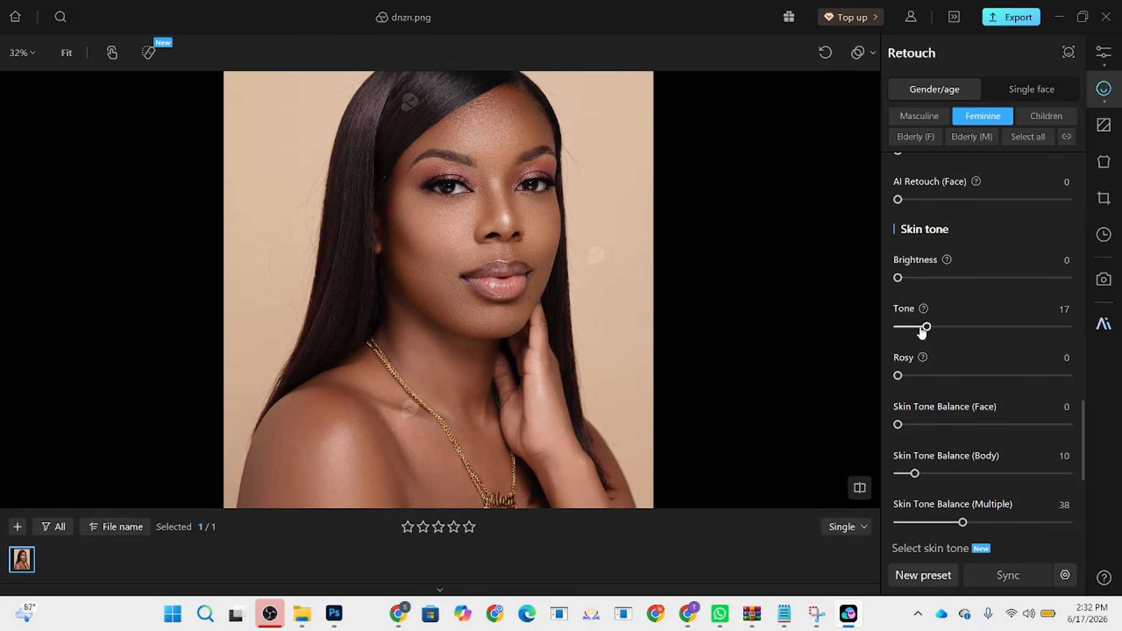
left_click_drag(922, 332, 917, 328)
left_click_drag(963, 522, 957, 522)
scroll(505, 200, "down", 1)
scroll(506, 201, "up", 1)
Step: Compare the skin tone swatches and apply the light cream one at intensity 26
scroll(984, 426, "down", 4)
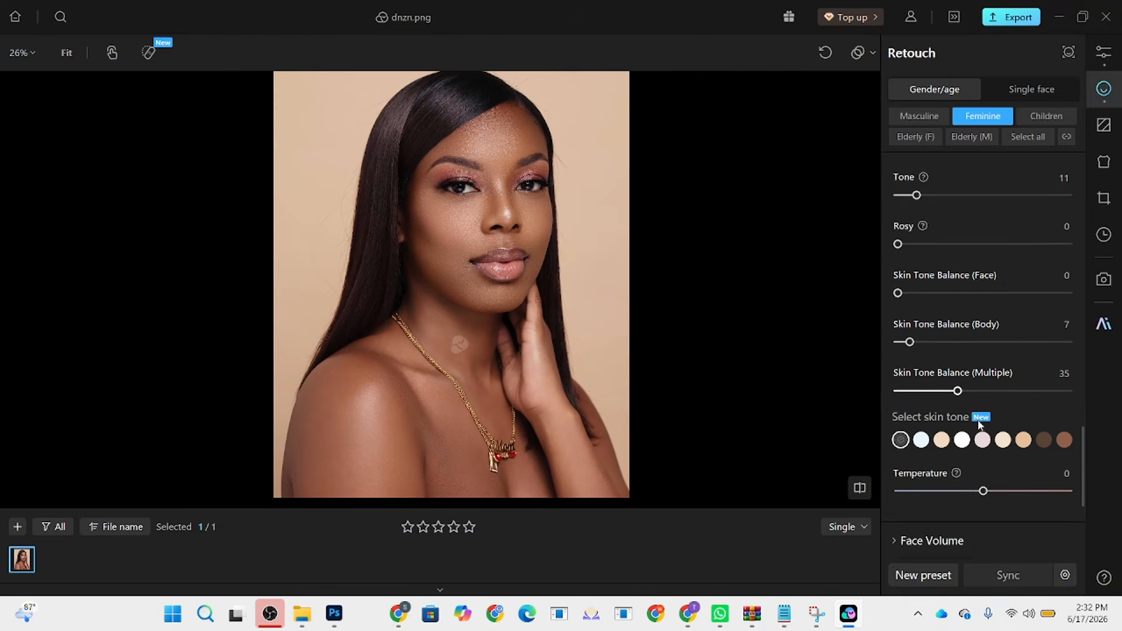
left_click(1003, 397)
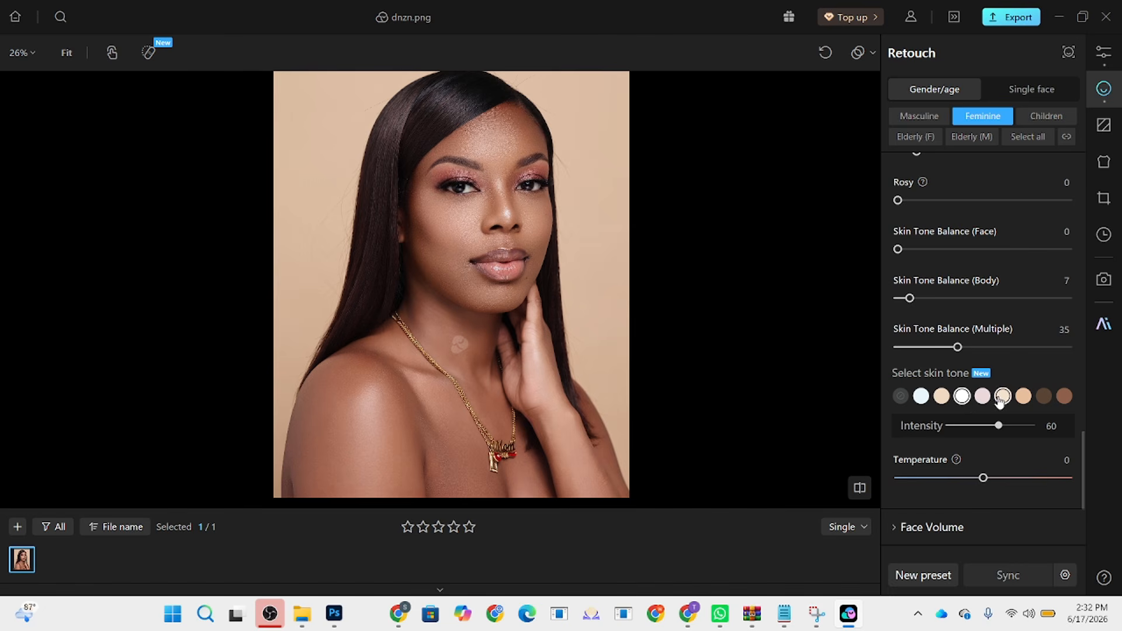
left_click(1041, 398)
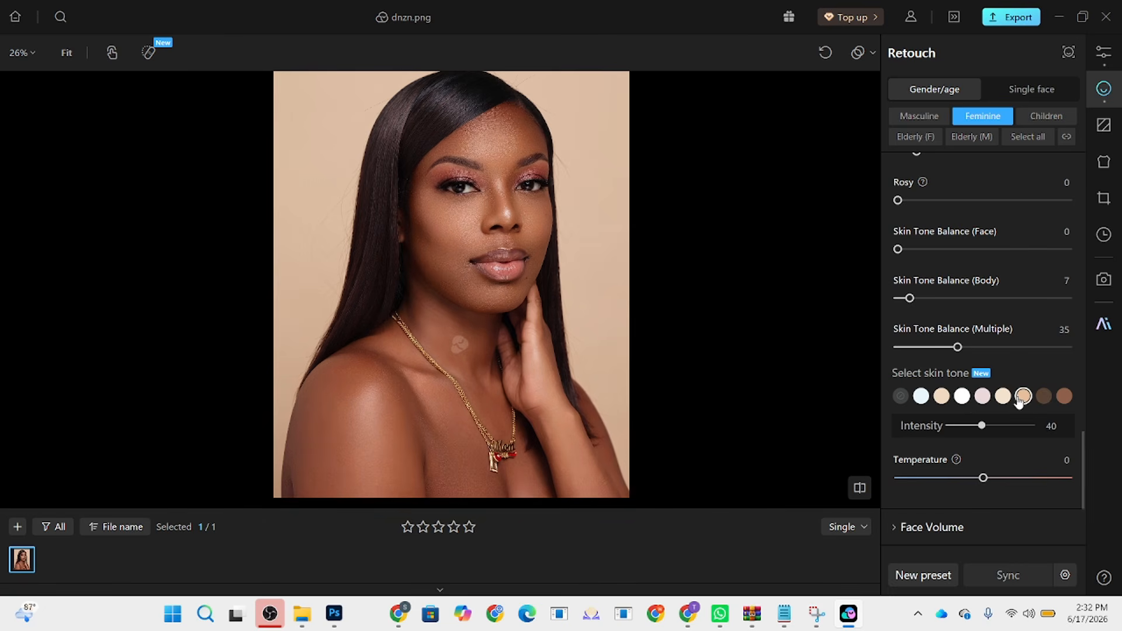
left_click(1001, 402)
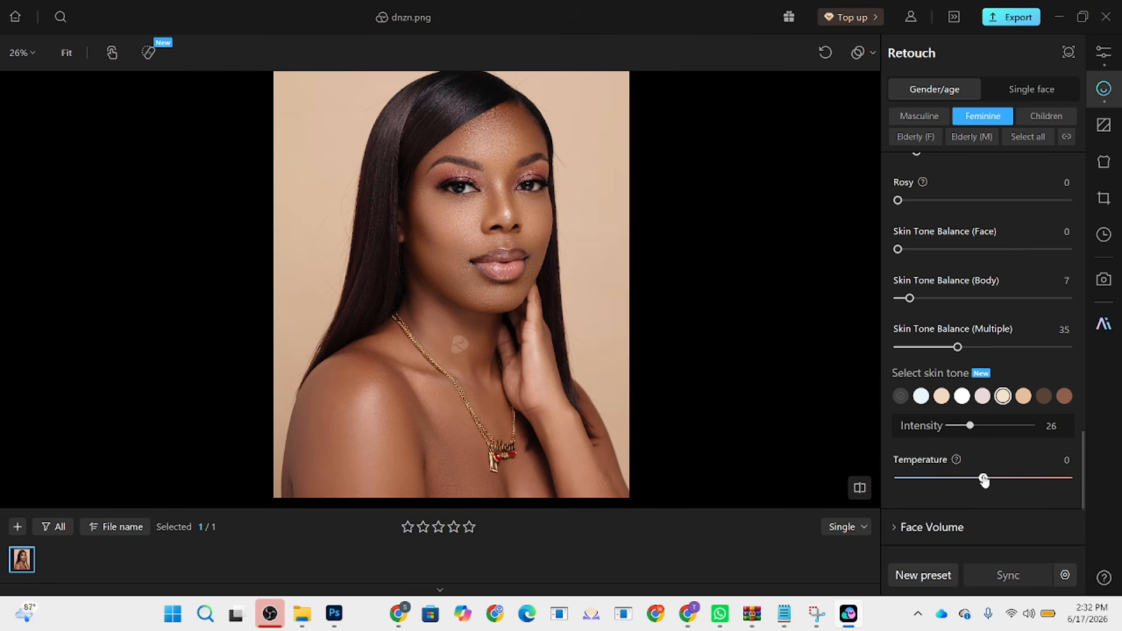
Step: Warm the skin by setting its Temperature to 34 and check the face up close and in full
left_click_drag(984, 479, 895, 483)
left_click(1031, 479)
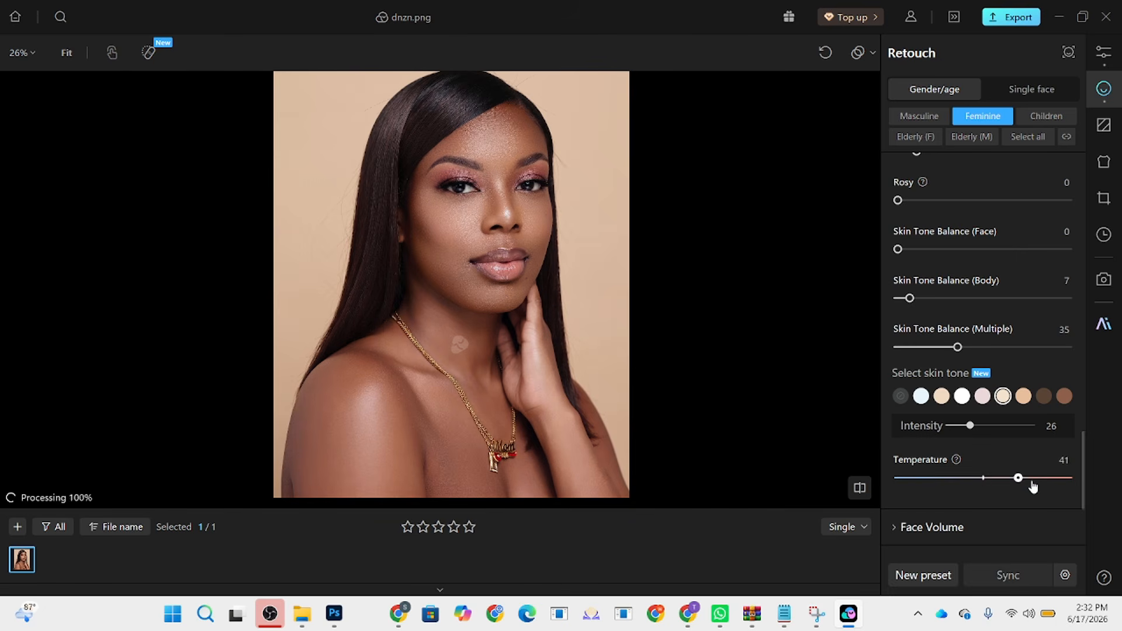
left_click_drag(1027, 481, 1015, 480)
scroll(439, 119, "up", 5)
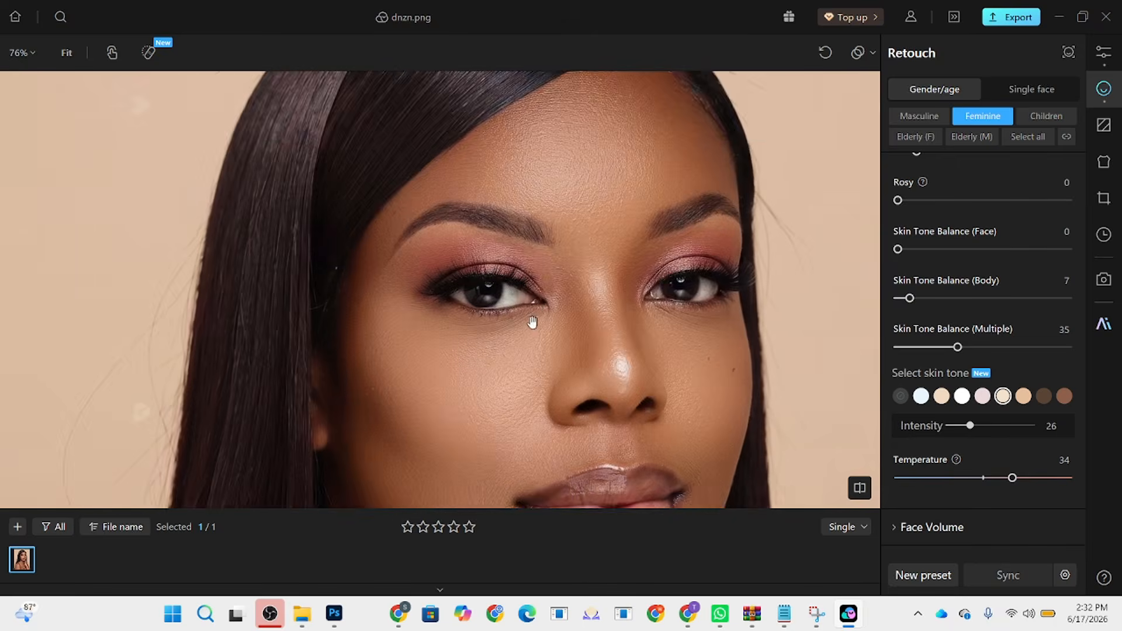
left_click_drag(526, 319, 433, 140)
scroll(491, 269, "down", 5)
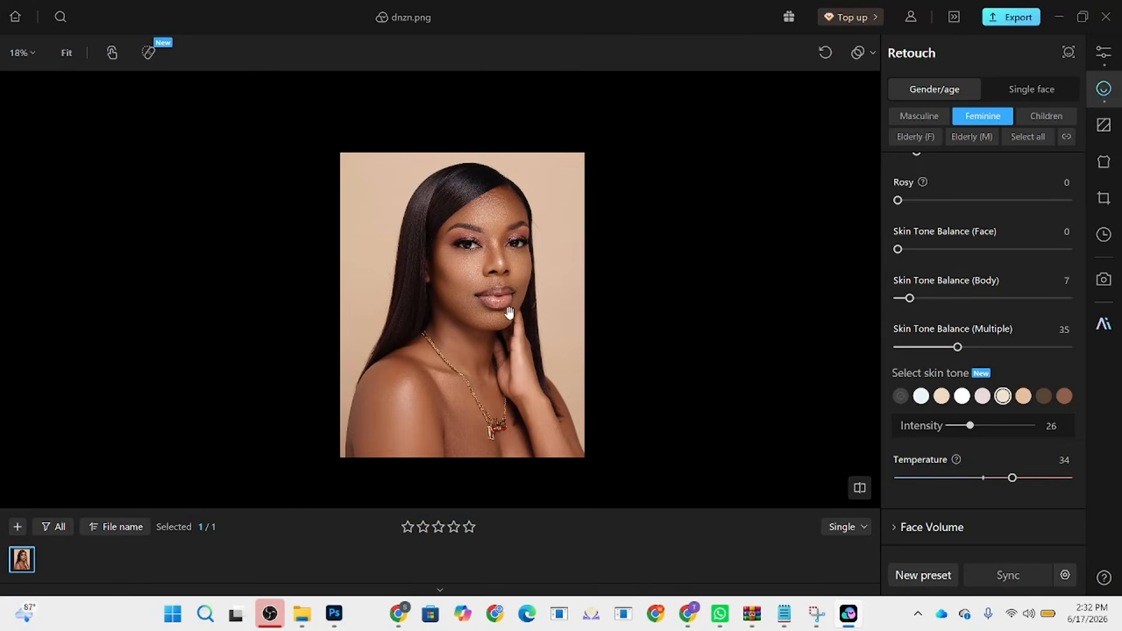
scroll(509, 285, "down", 2)
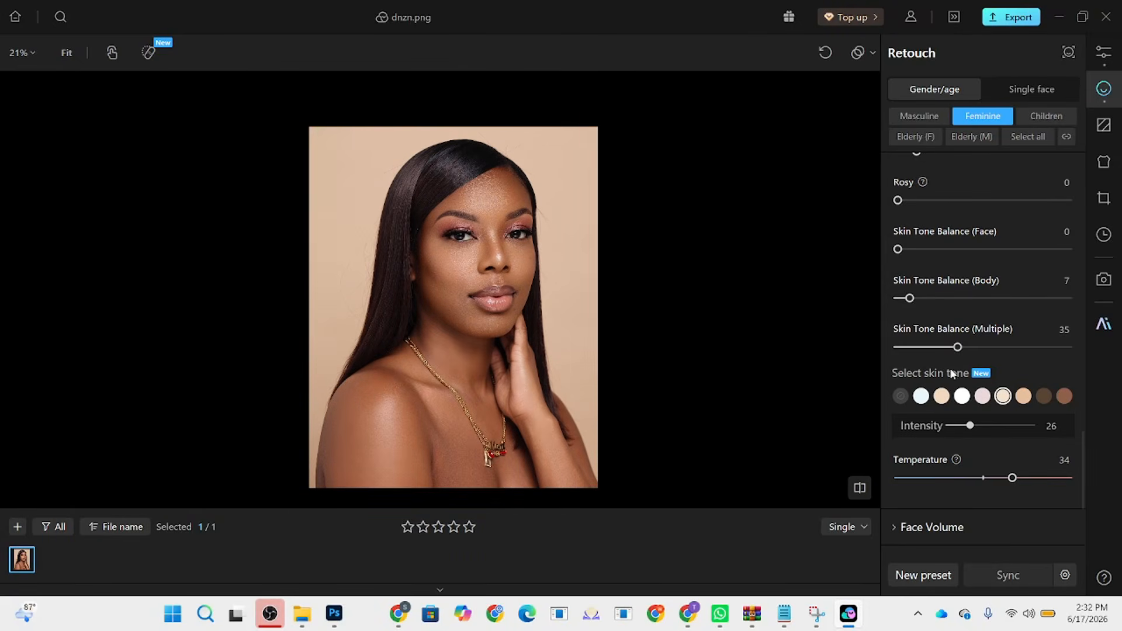
Step: Clean up the flyaway hairs by setting Stray Hair to 100 in the Hair settings
scroll(970, 456, "down", 4)
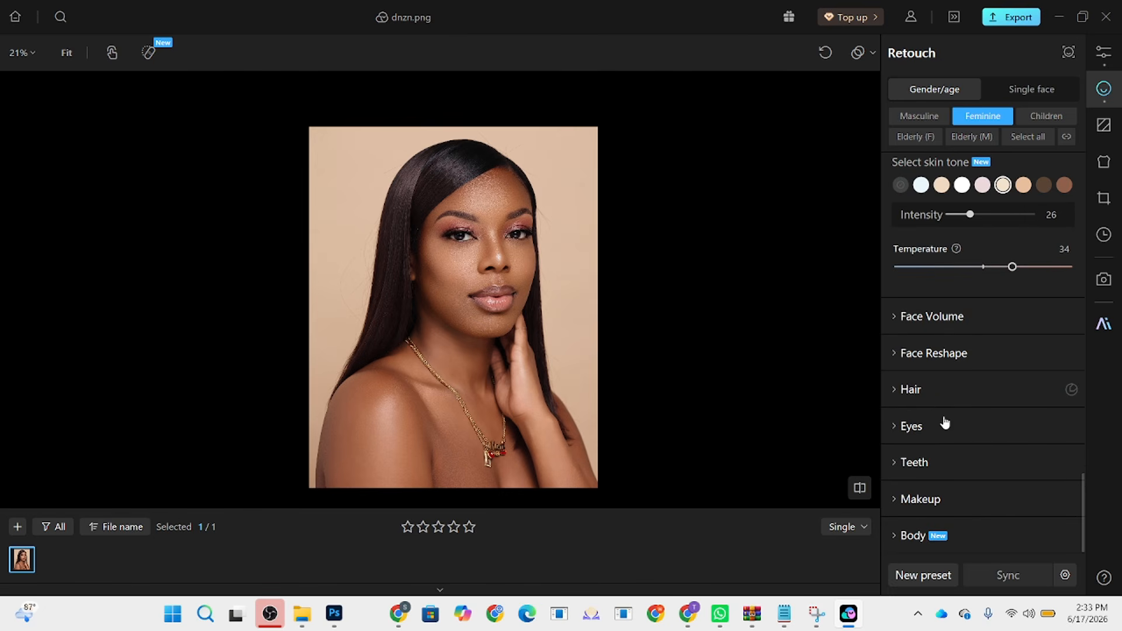
scroll(549, 240, "up", 5)
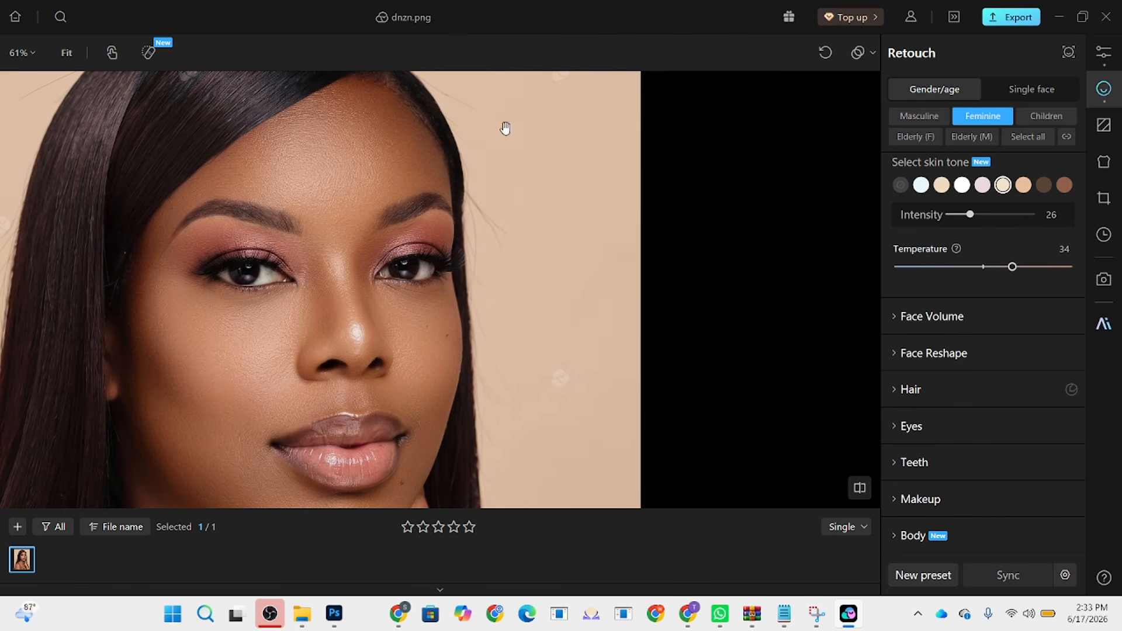
left_click(910, 388)
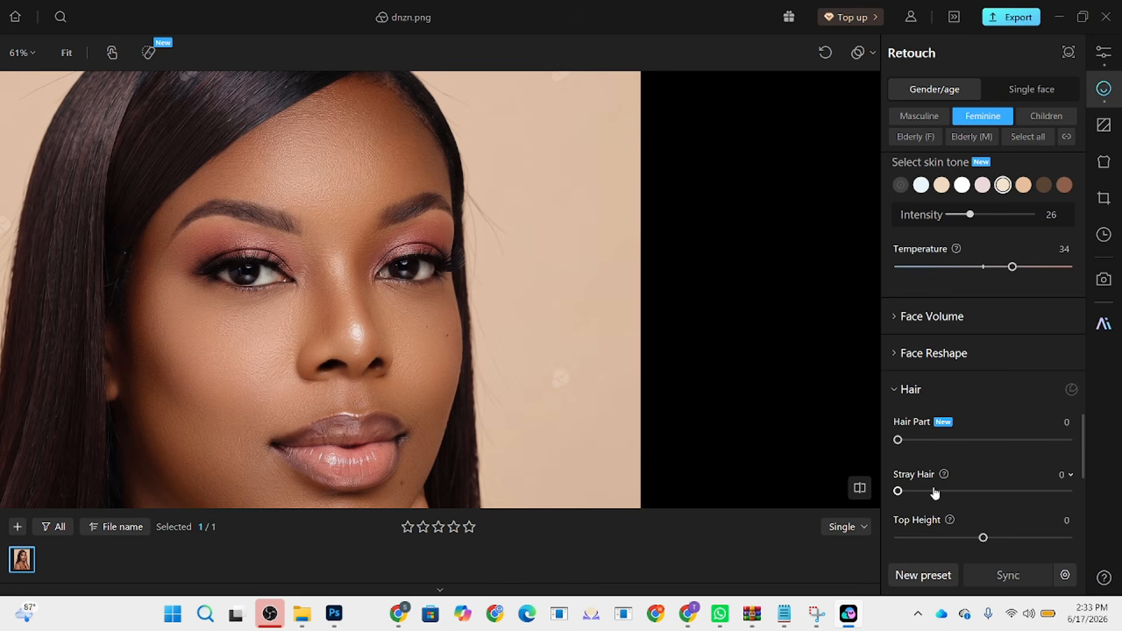
left_click_drag(969, 502, 1114, 508)
scroll(493, 208, "down", 2)
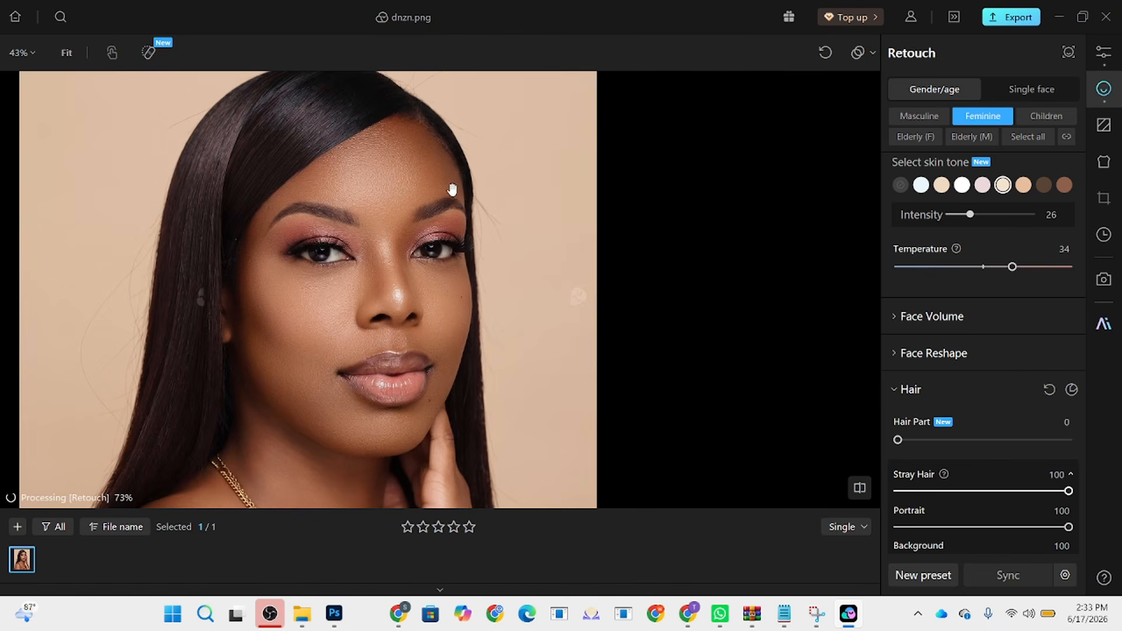
scroll(418, 199, "down", 1)
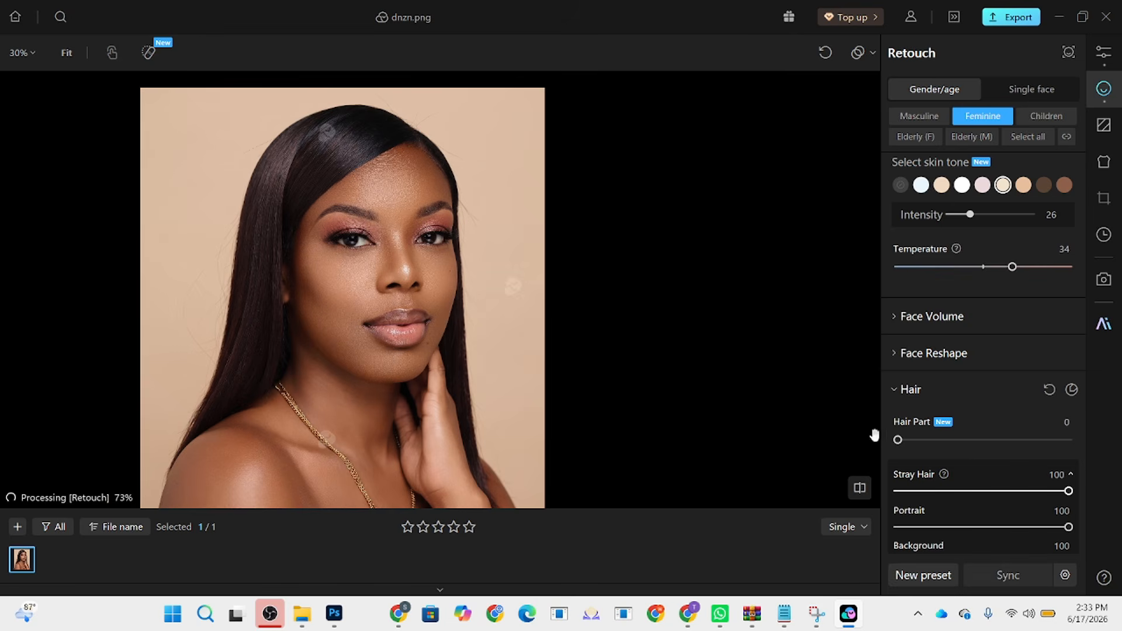
Step: Strengthen the face makeup with Shadows 50, Highlights 38 and Enhance Eye Makeup 100
scroll(969, 458, "down", 2)
scroll(969, 459, "down", 6)
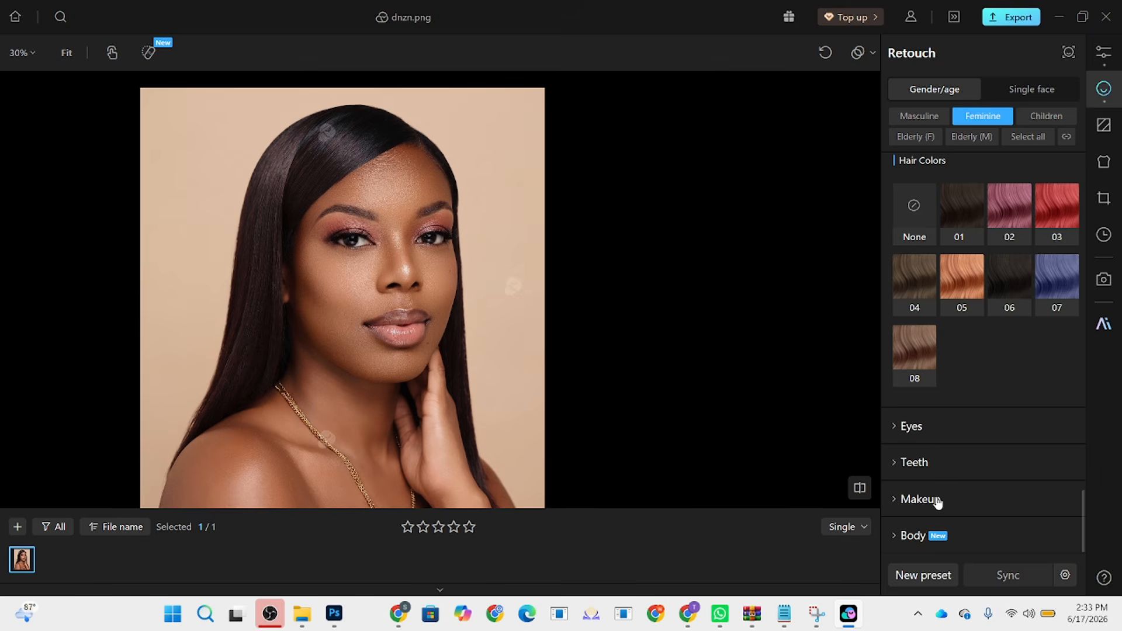
left_click(938, 501)
scroll(401, 234, "up", 3)
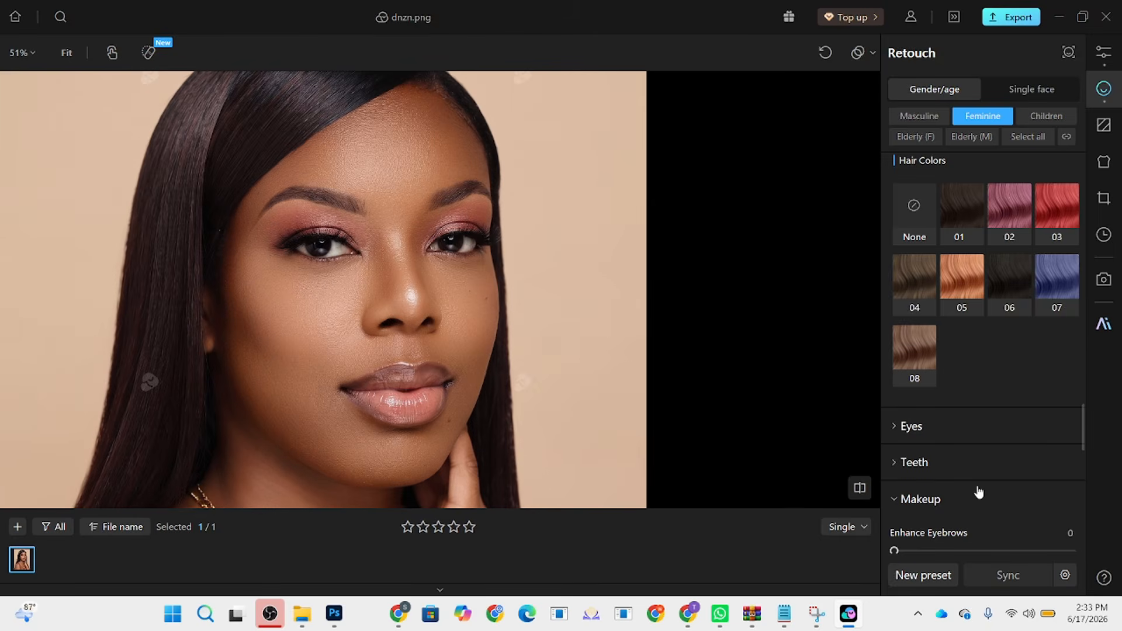
scroll(979, 493, "down", 3)
left_click(982, 467)
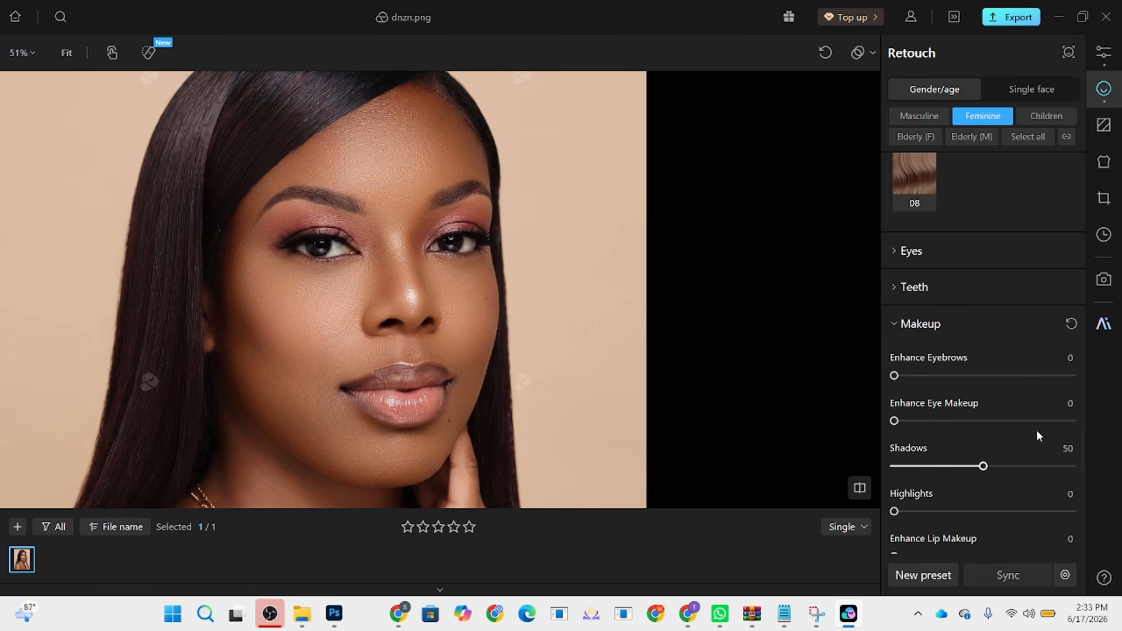
left_click_drag(950, 513, 961, 513)
left_click_drag(950, 422, 1089, 432)
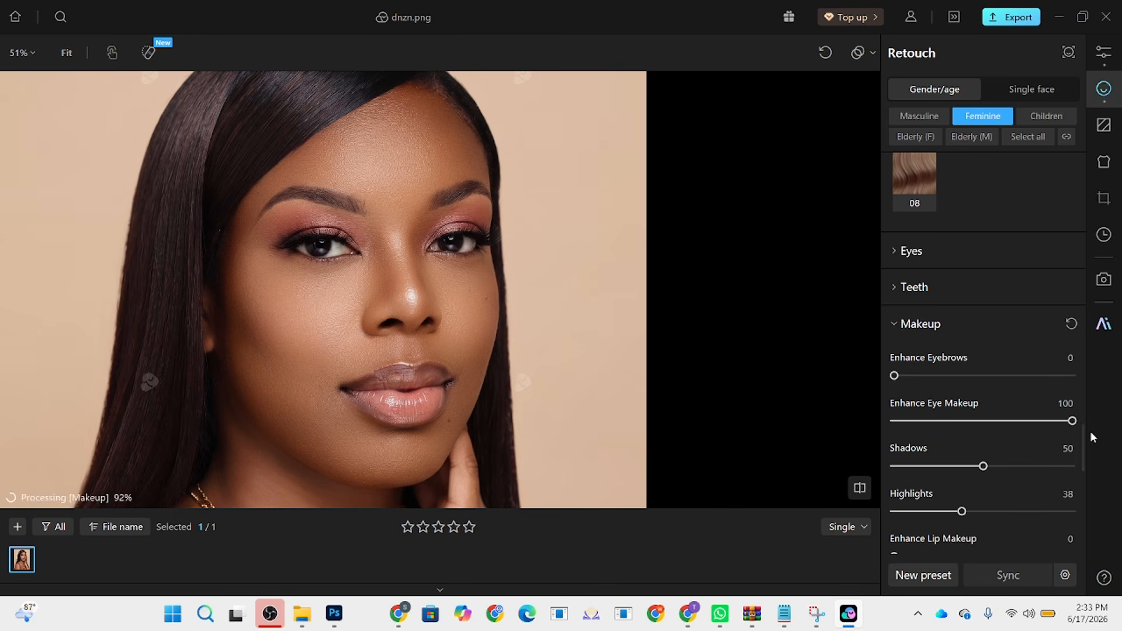
Step: Set Enhance Lip Makeup to 100 and inspect the lips up close
scroll(991, 439, "down", 1)
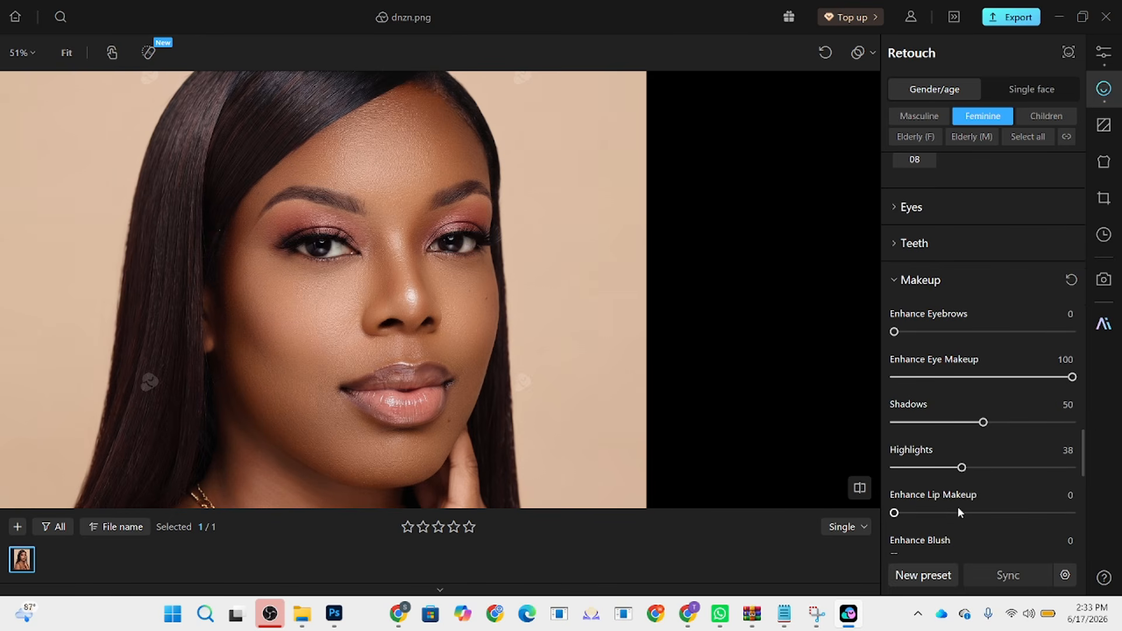
left_click_drag(964, 514, 1085, 514)
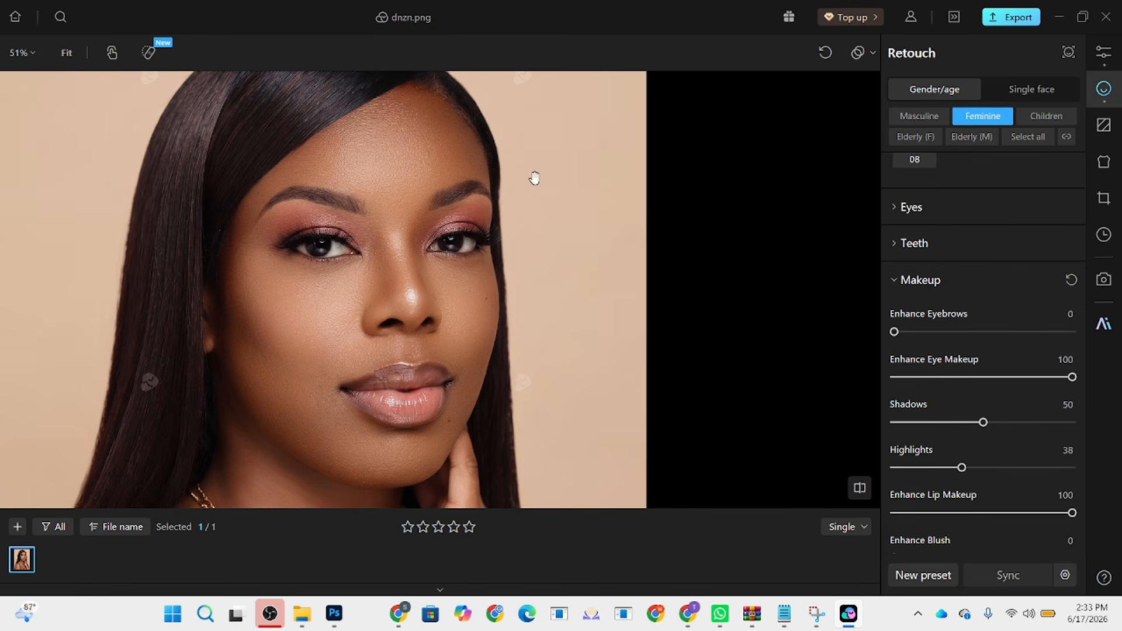
scroll(532, 184, "down", 3)
scroll(531, 186, "up", 5)
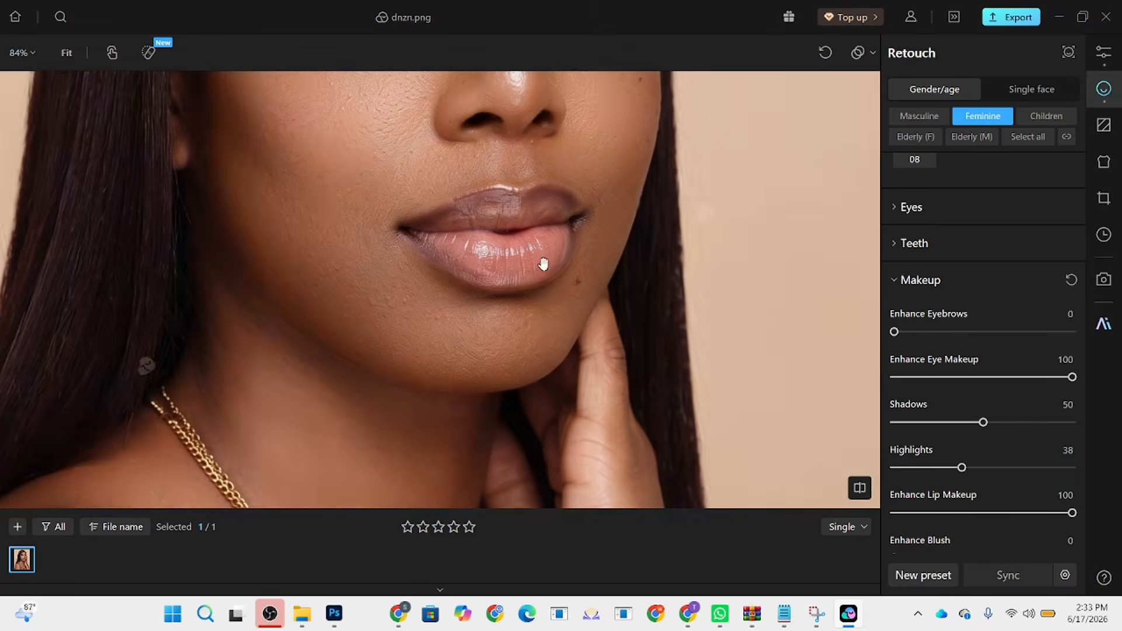
scroll(526, 285, "down", 2)
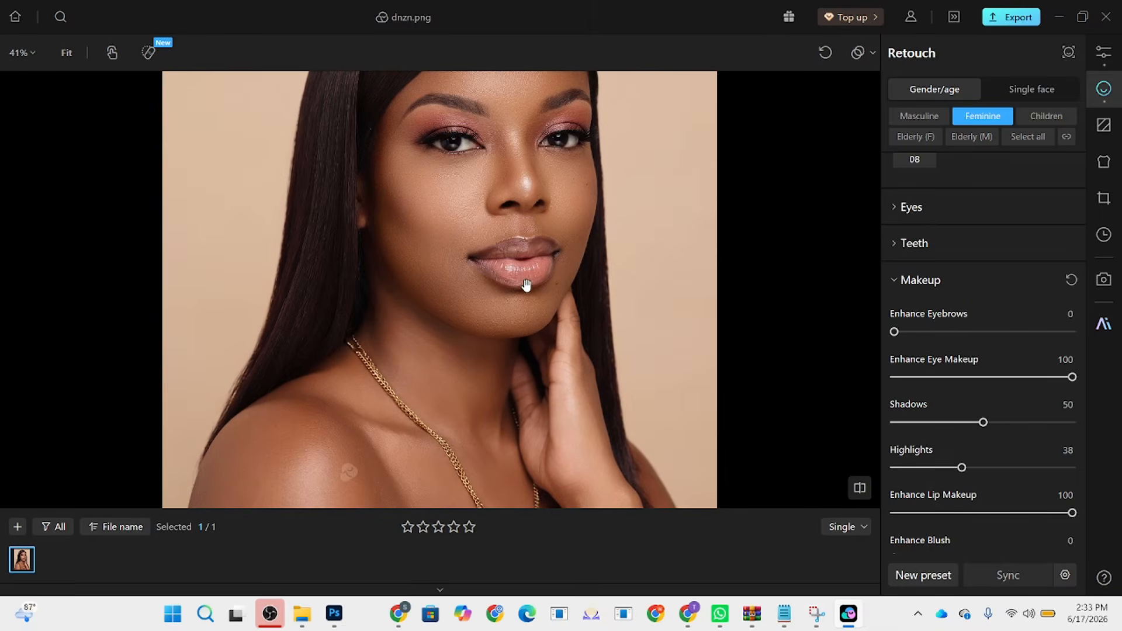
Step: Create a local color adjustment mask covering only the Lips of all persons in the portrait
left_click(1104, 52)
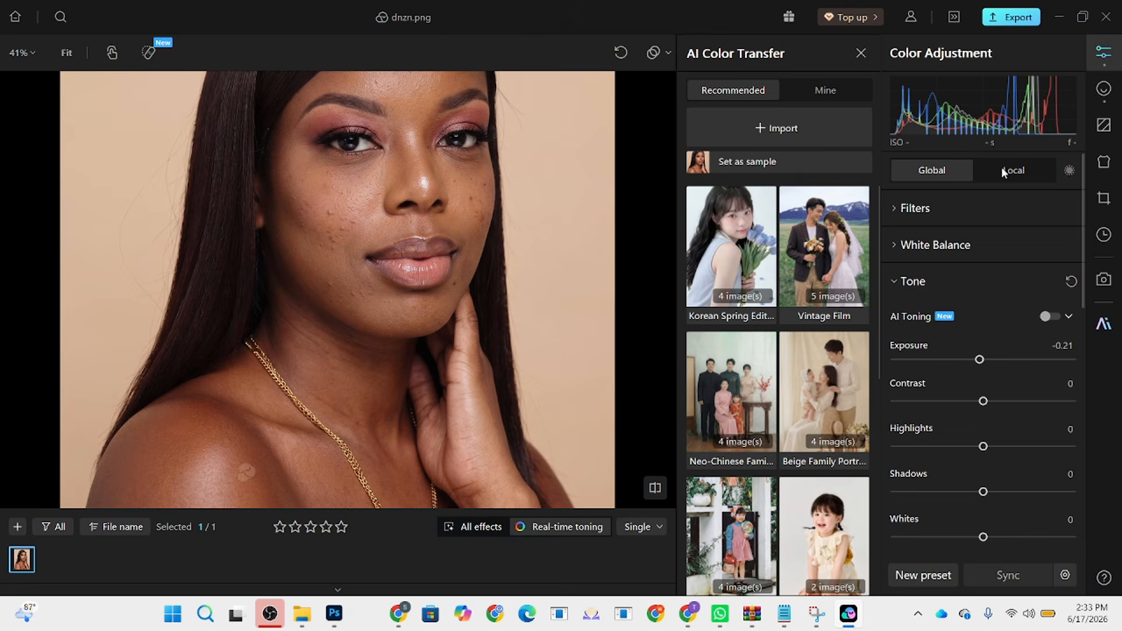
left_click(1009, 170)
left_click(900, 291)
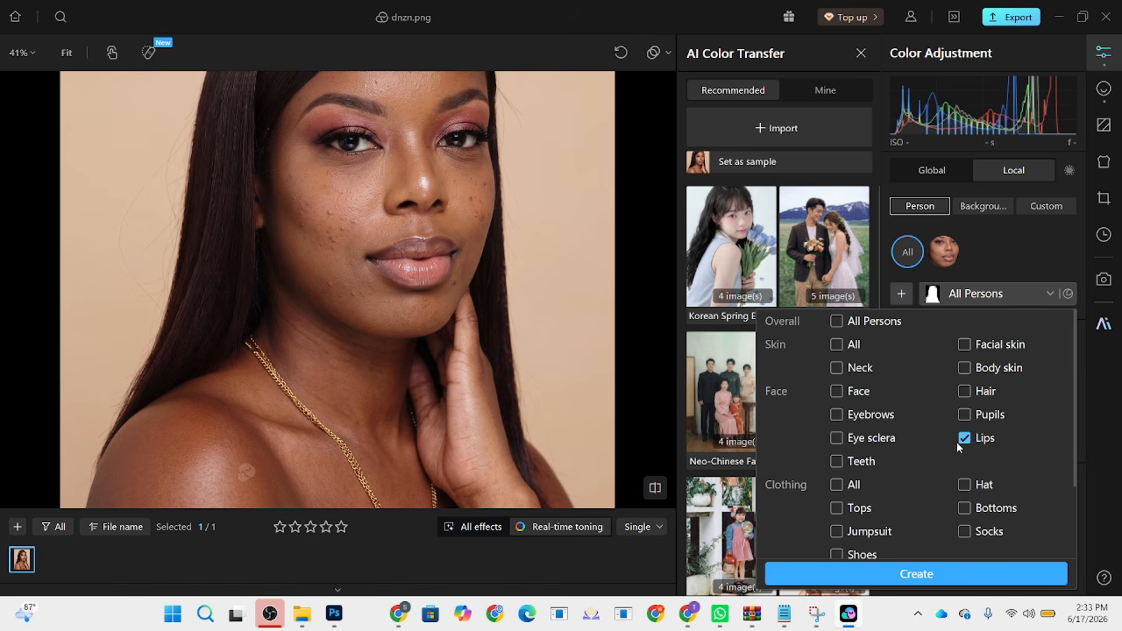
left_click(916, 574)
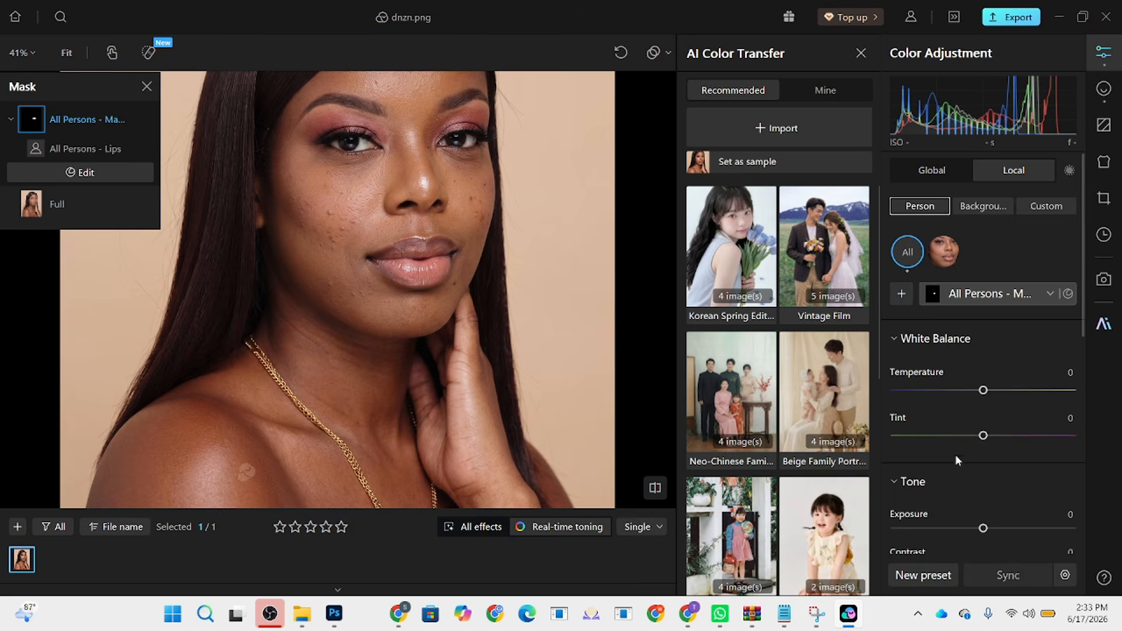
Step: Increase the lips mask's Vibrance and inspect the retouched portrait up close and in full
scroll(992, 500, "down", 2)
scroll(992, 500, "down", 6)
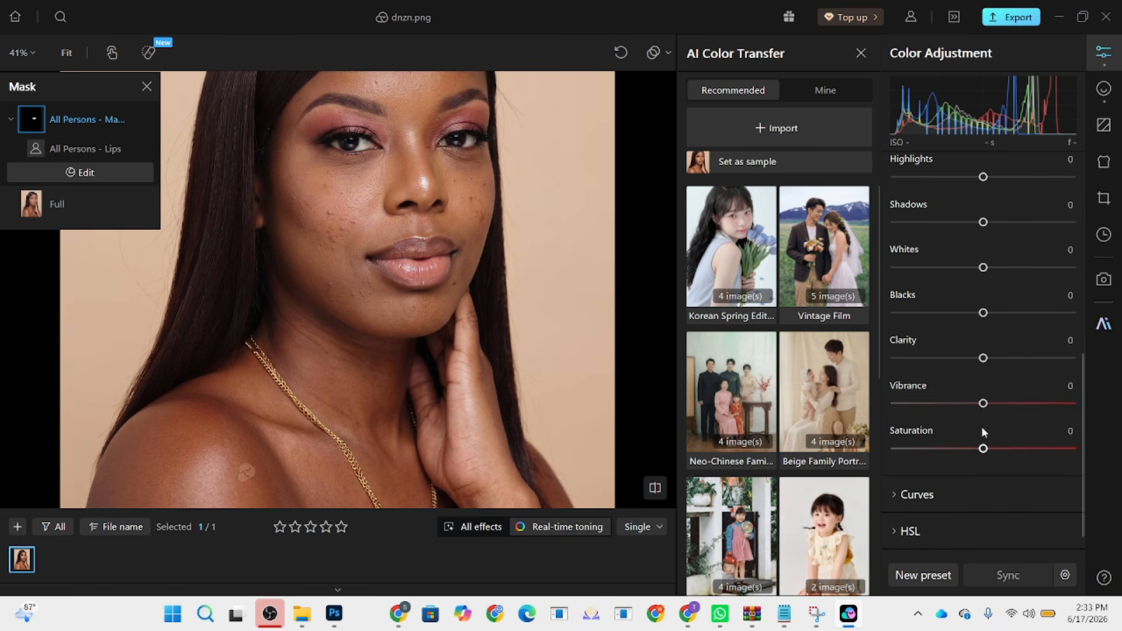
left_click_drag(1001, 409, 1017, 406)
left_click(1104, 88)
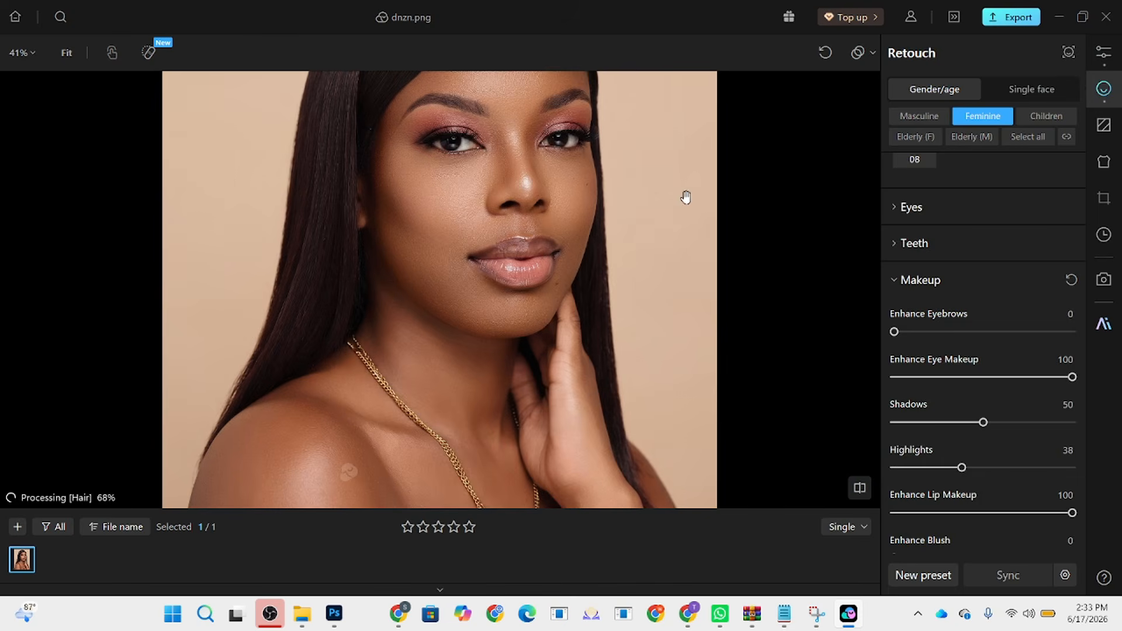
scroll(545, 234, "down", 3)
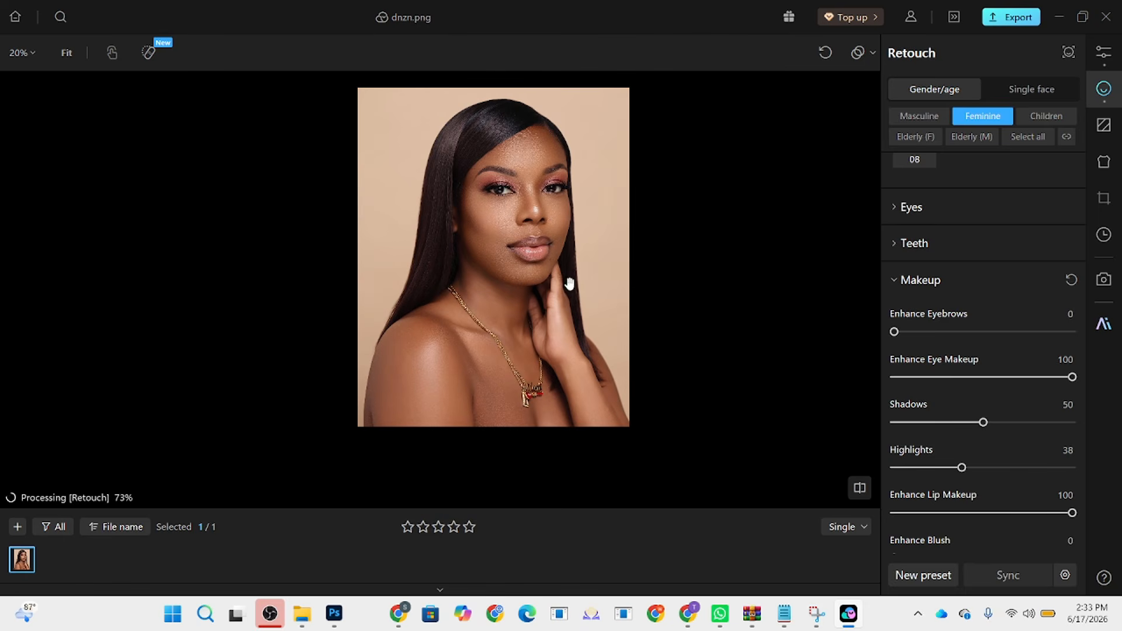
scroll(490, 173, "up", 5)
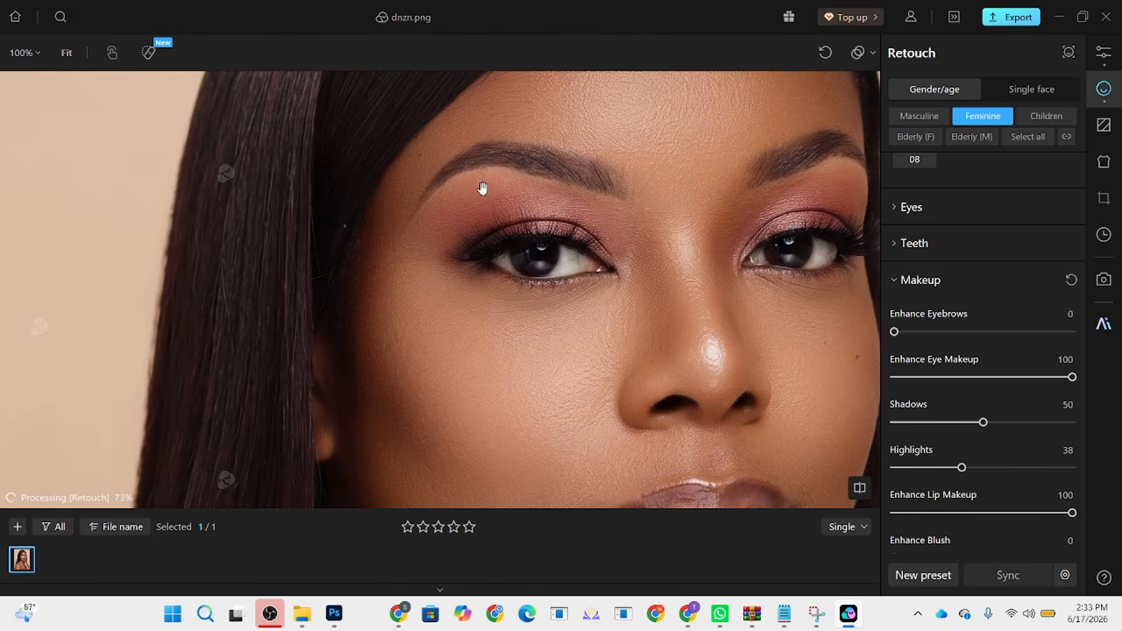
scroll(482, 188, "down", 3)
left_click_drag(546, 250, 491, 213)
scroll(489, 215, "down", 2)
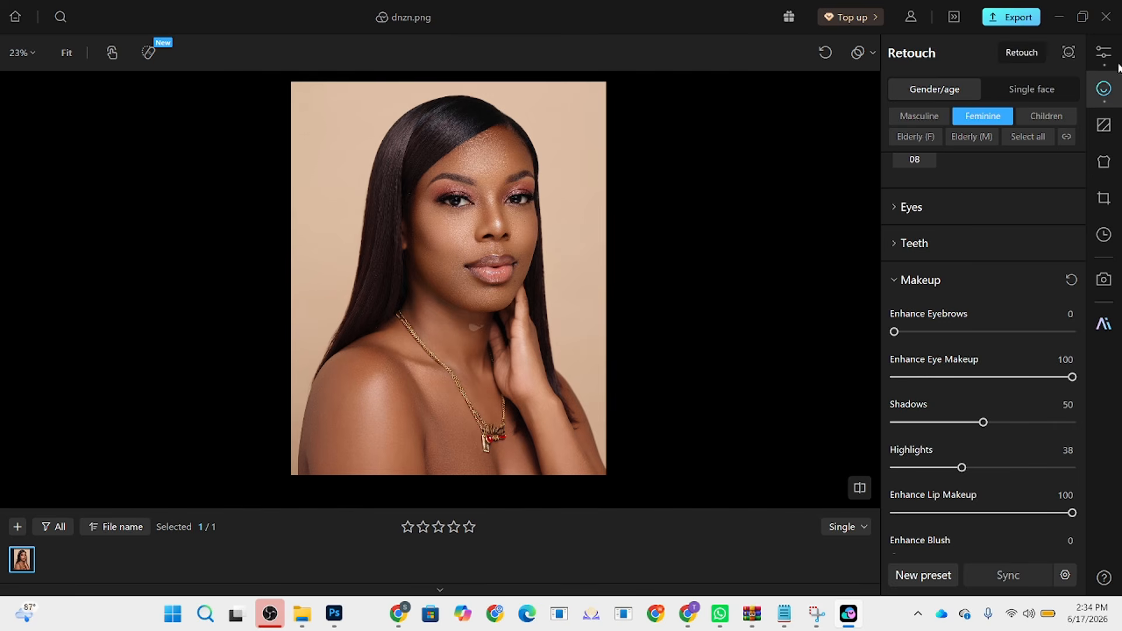
Step: Add a local mask for the background and darken it by setting its Exposure to -0.33
left_click(1103, 52)
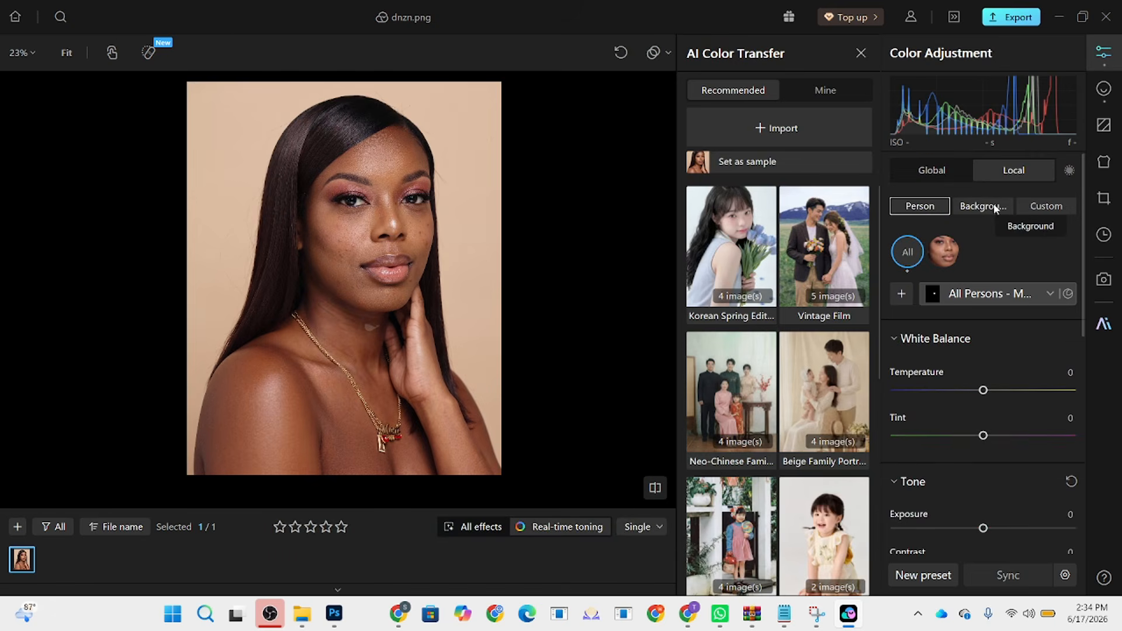
left_click(994, 208)
left_click_drag(981, 486, 976, 491)
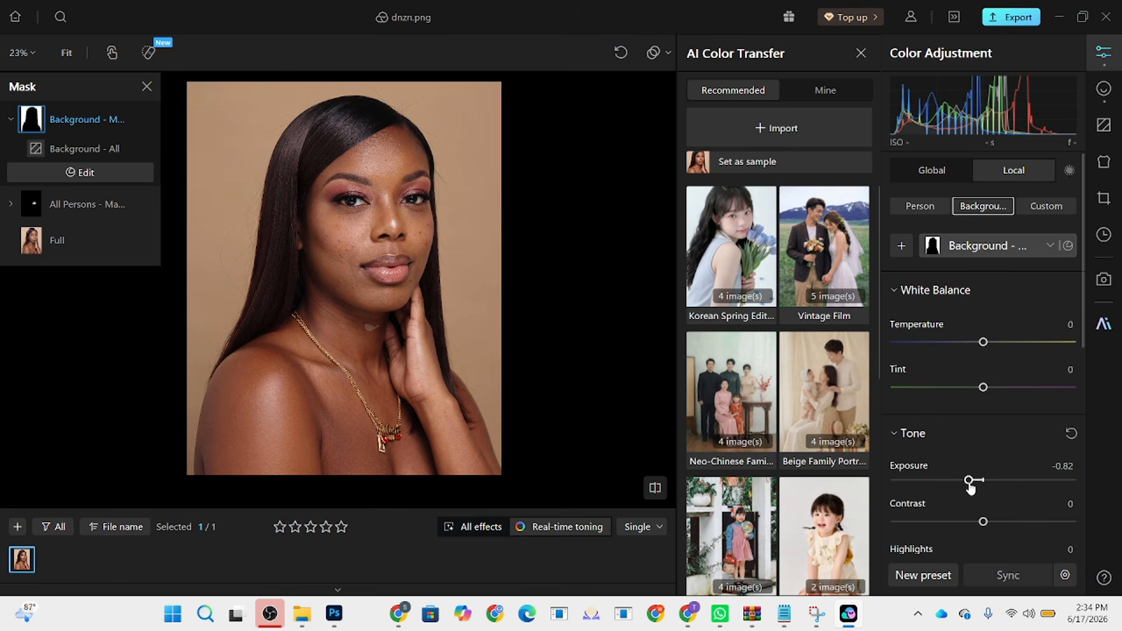
left_click_drag(972, 486, 979, 486)
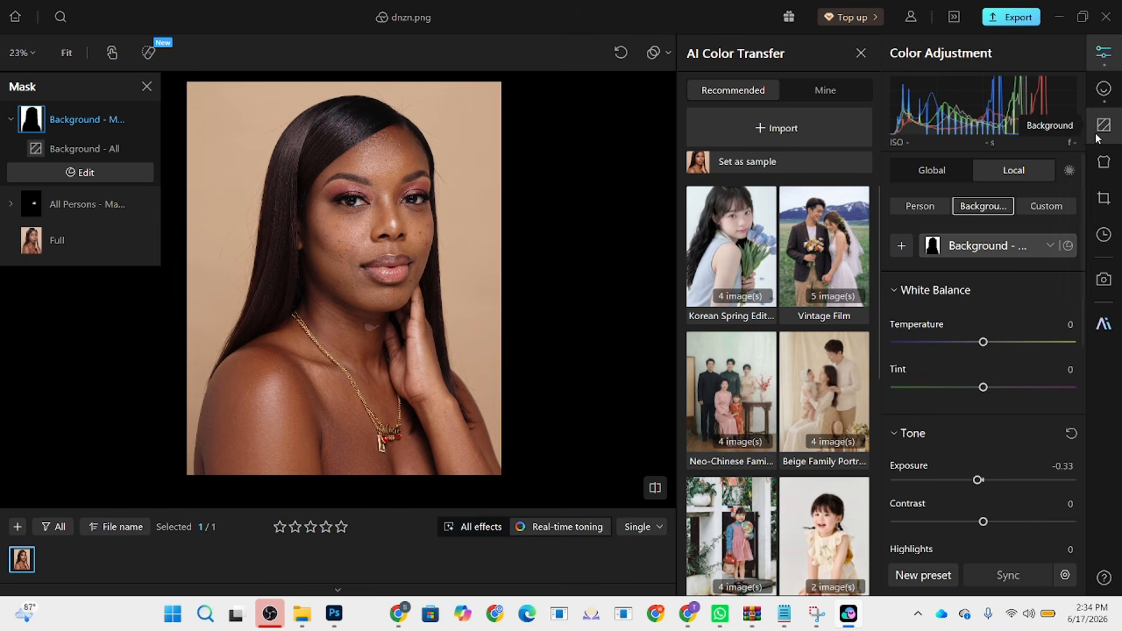
Step: Show the original and retouched portrait side by side in Compare view and examine the cheeks and eyes
left_click(1104, 88)
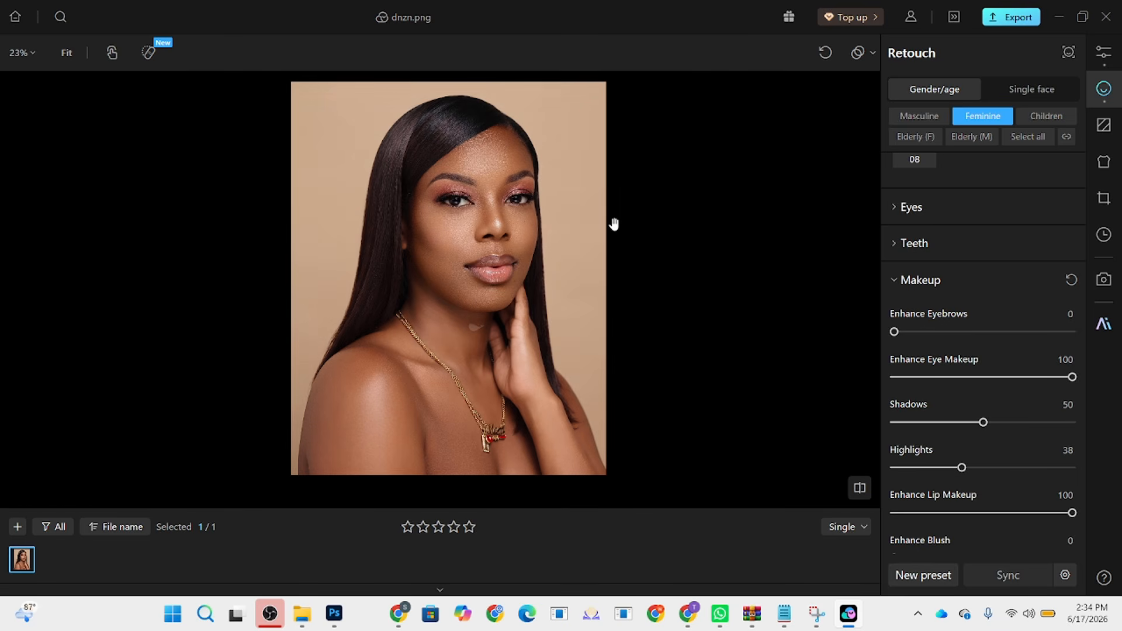
key("backslash")
left_click(854, 528)
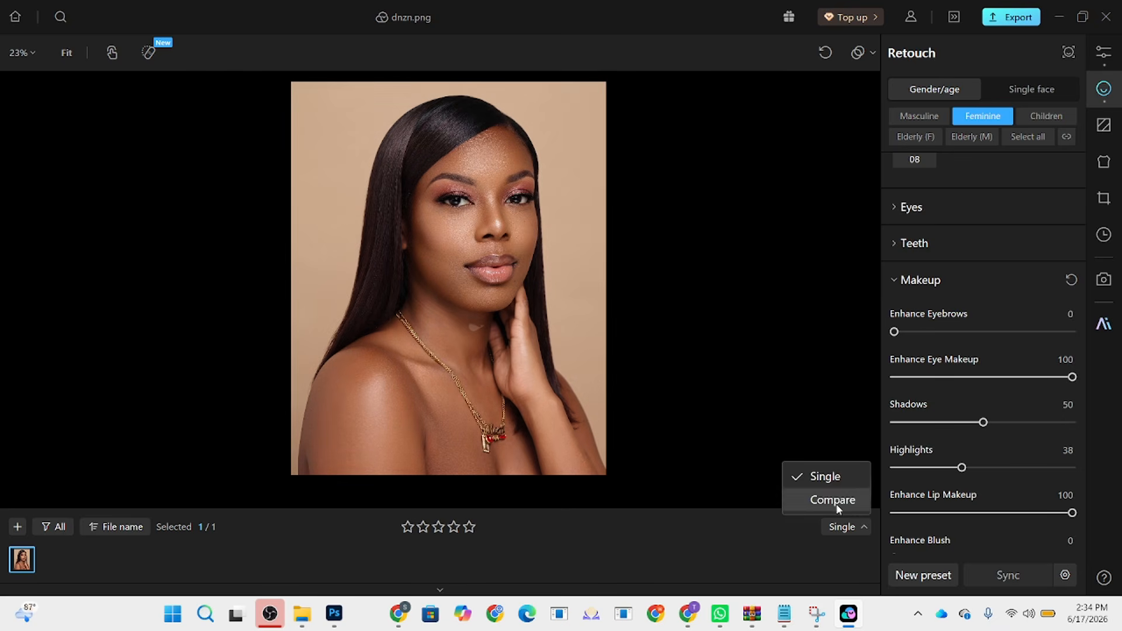
left_click(868, 500)
scroll(669, 393, "up", 1)
scroll(408, 484, "up", 1)
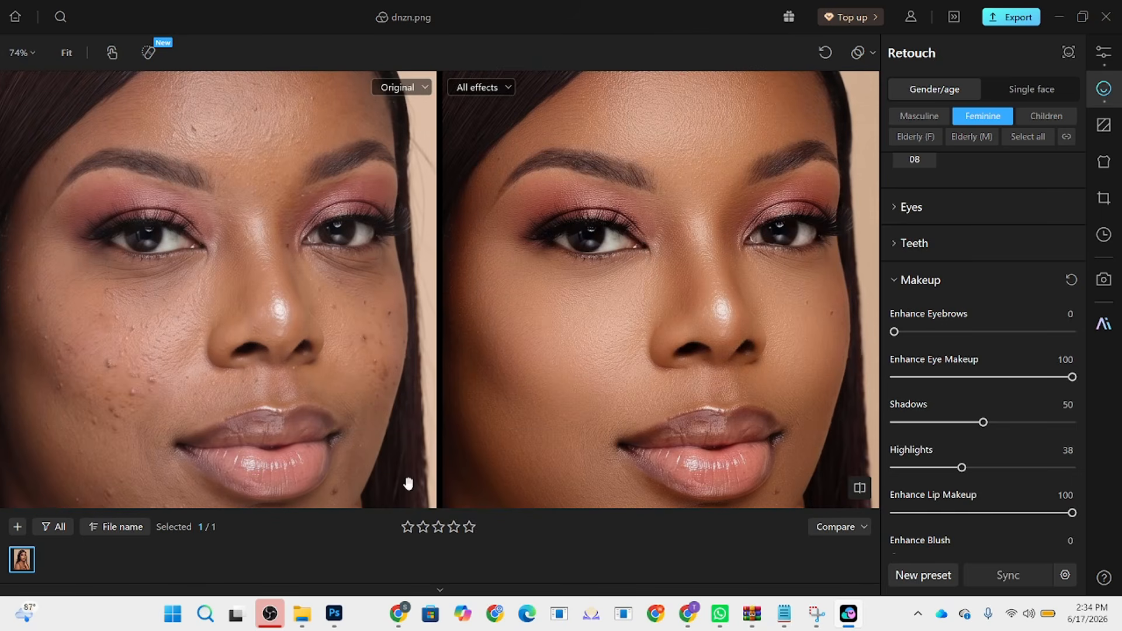
scroll(291, 260, "up", 1)
left_click_drag(290, 260, 324, 204)
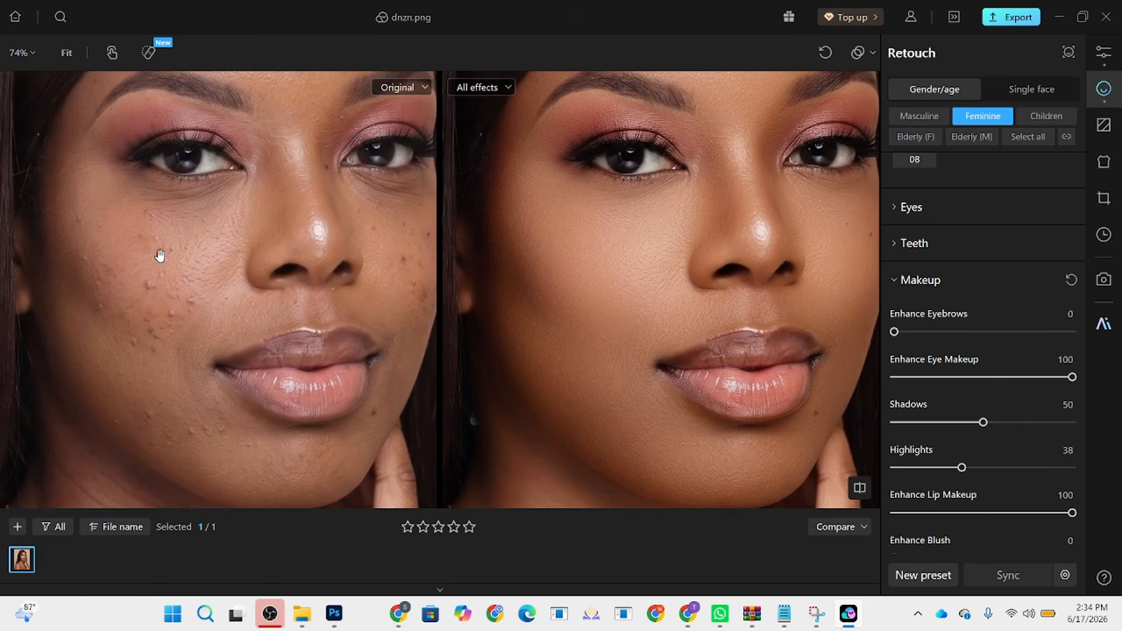
scroll(734, 245, "up", 5)
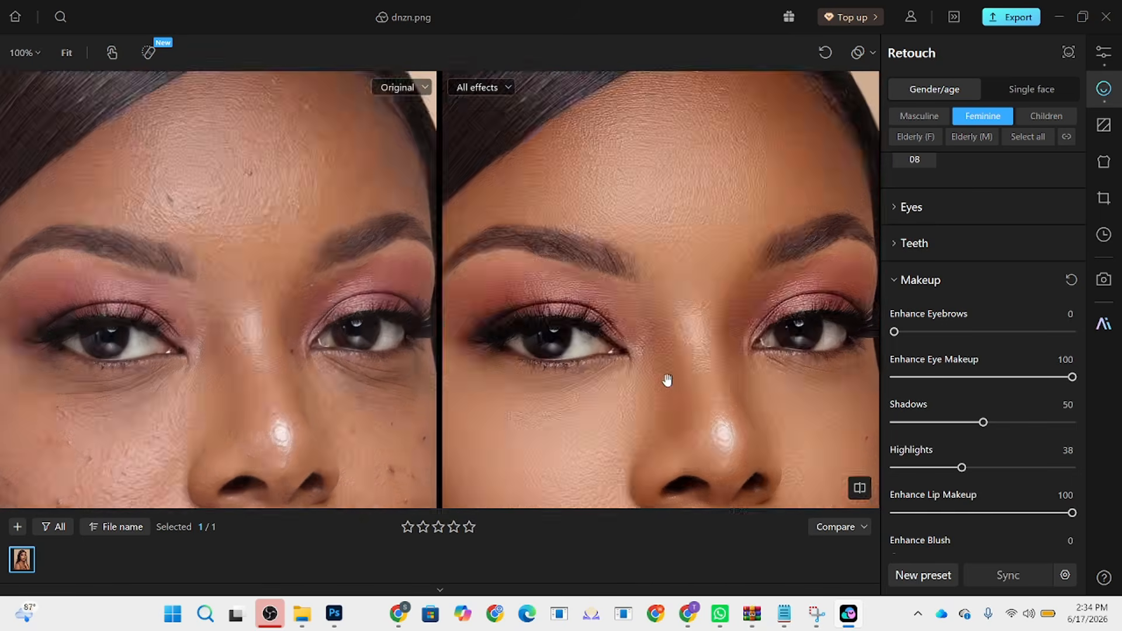
Step: Compare the skin texture around the lips, cheek and forehead with the original up close
scroll(785, 218, "down", 5)
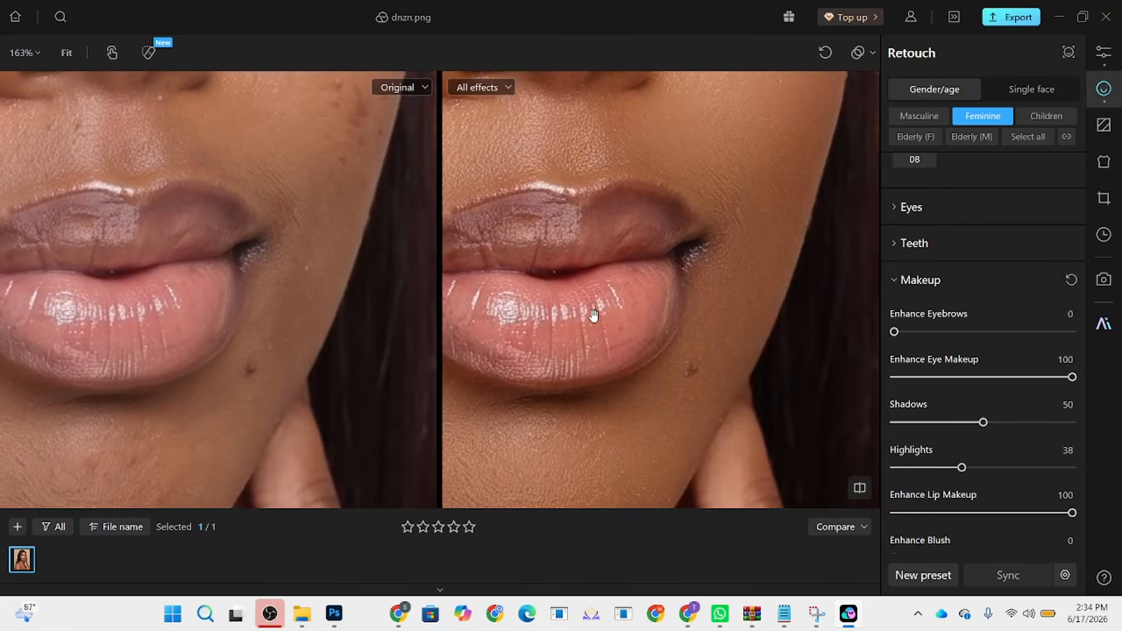
left_click_drag(669, 190, 693, 372)
left_click_drag(448, 325, 681, 242)
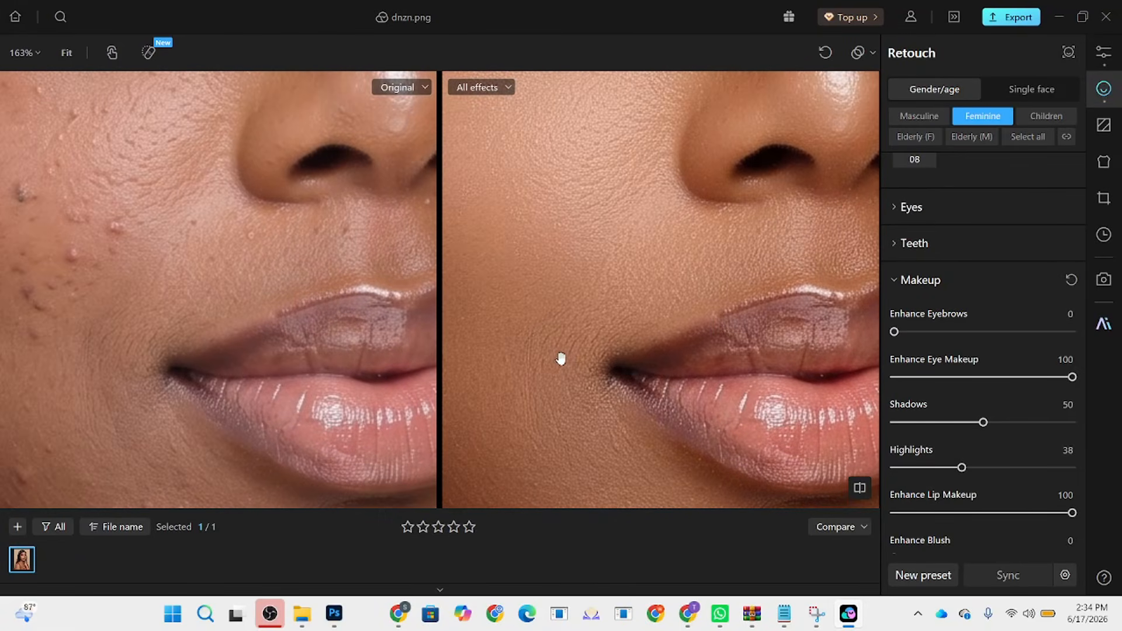
scroll(596, 298, "down", 5)
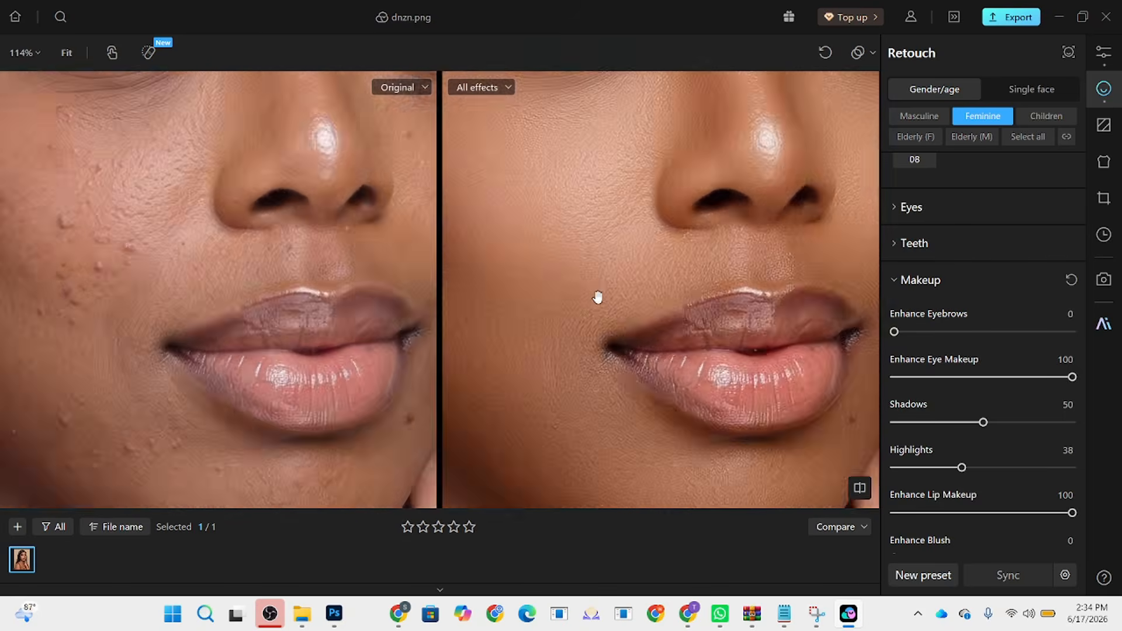
scroll(619, 366, "up", 5)
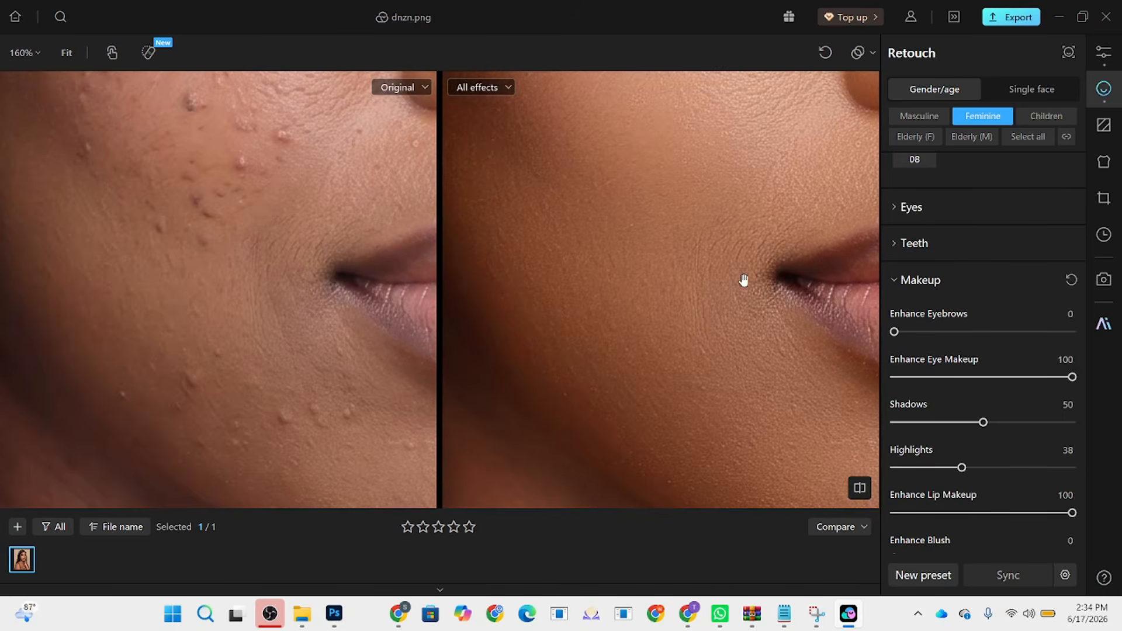
scroll(652, 374, "down", 5)
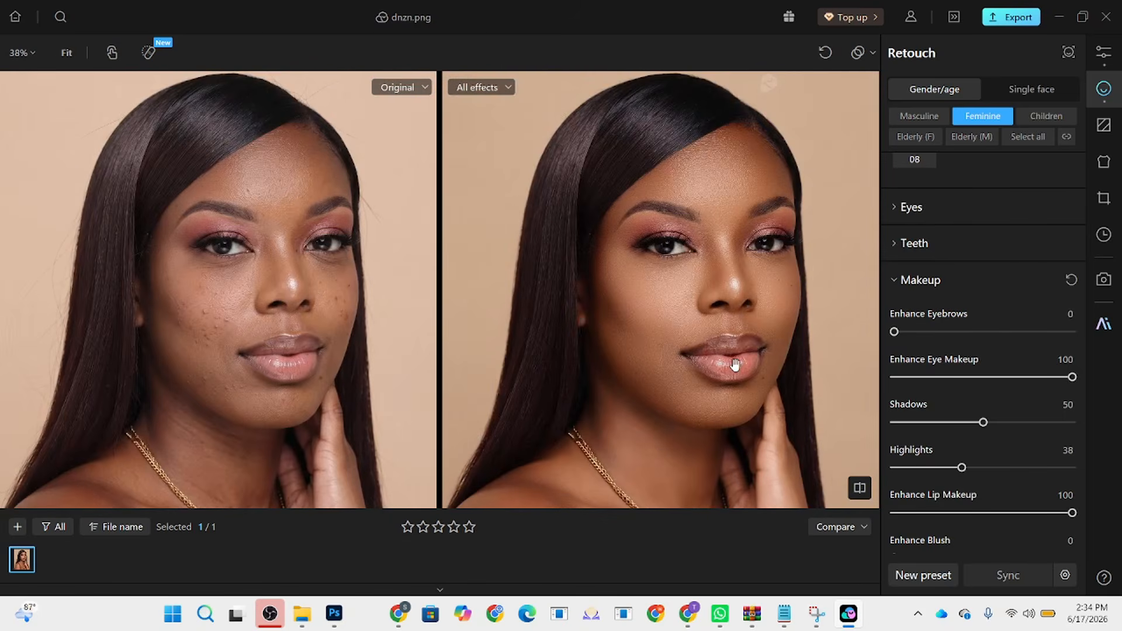
left_click_drag(735, 364, 675, 410)
scroll(623, 242, "up", 5)
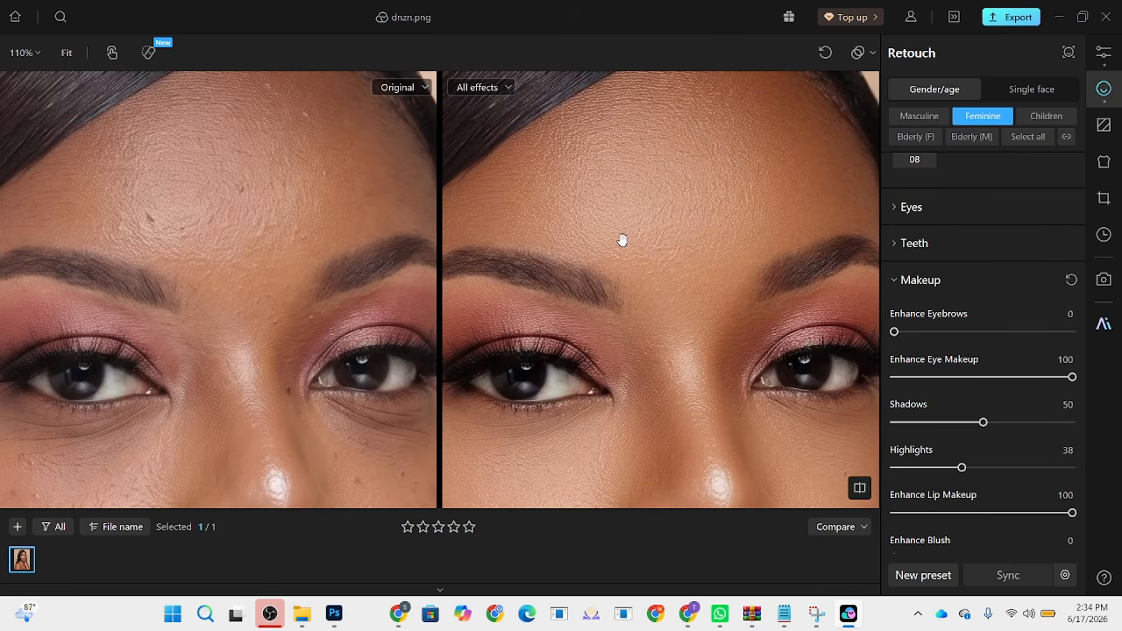
scroll(655, 158, "down", 3)
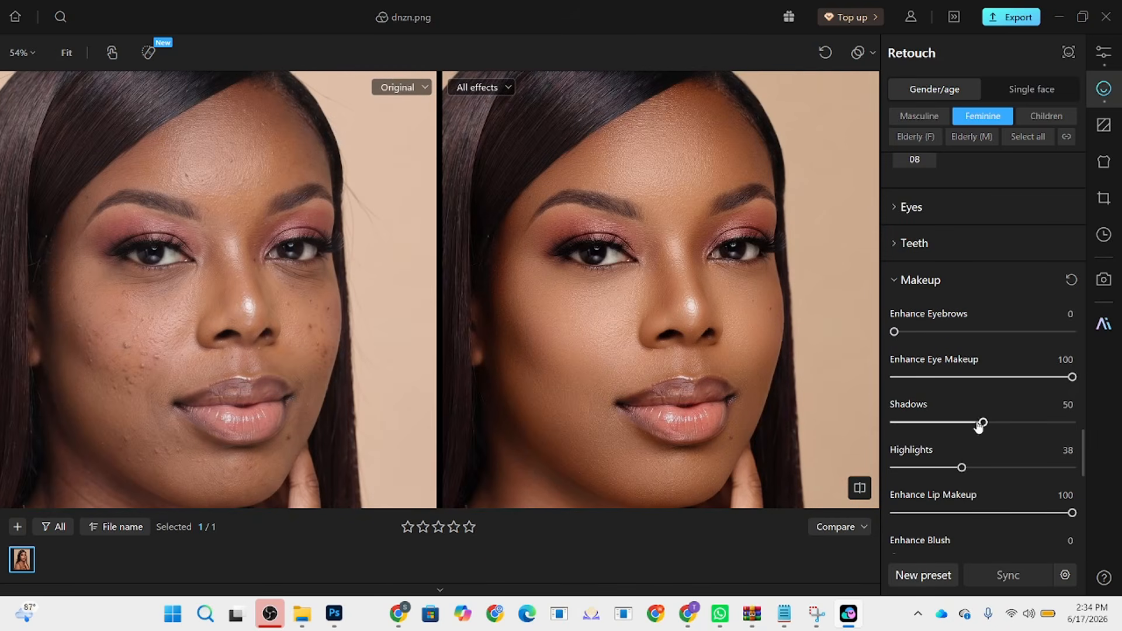
Step: Set Enhance Eyebrows to 100 and compare the brows with the original up close and in full
left_click_drag(948, 333, 1095, 335)
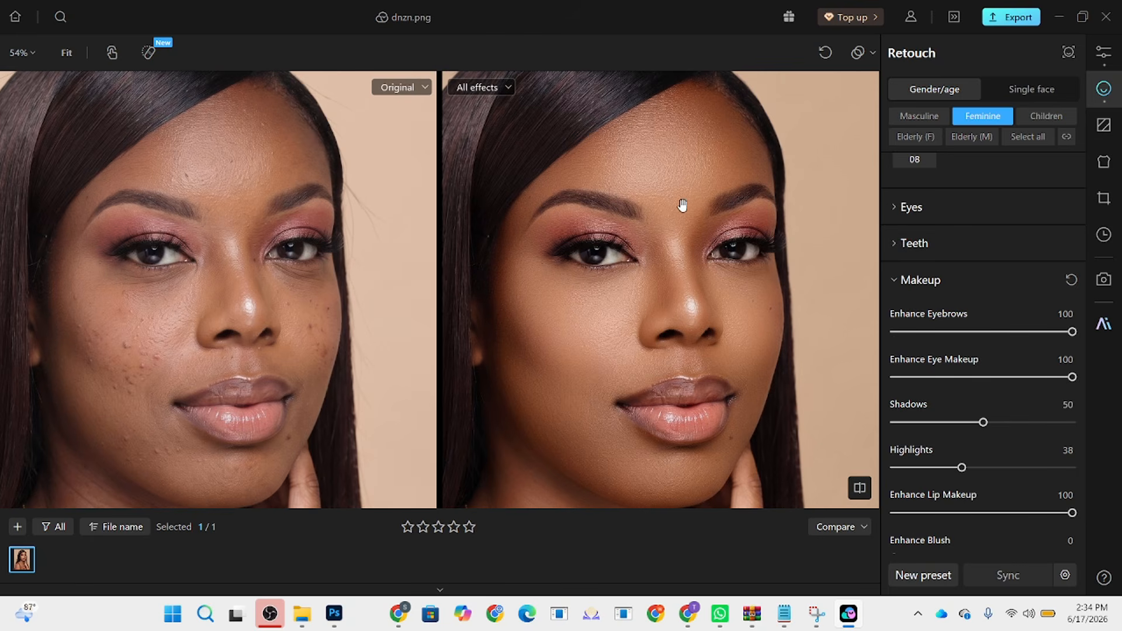
scroll(618, 145, "down", 2)
scroll(616, 203, "up", 4)
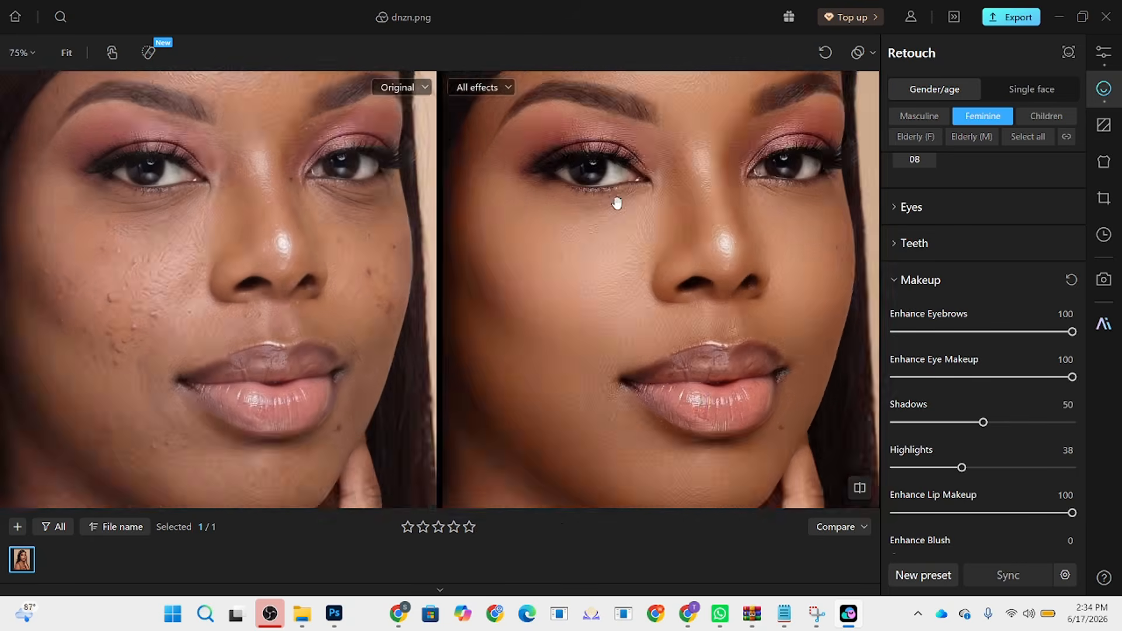
scroll(650, 233, "down", 3)
left_click_drag(649, 231, 665, 273)
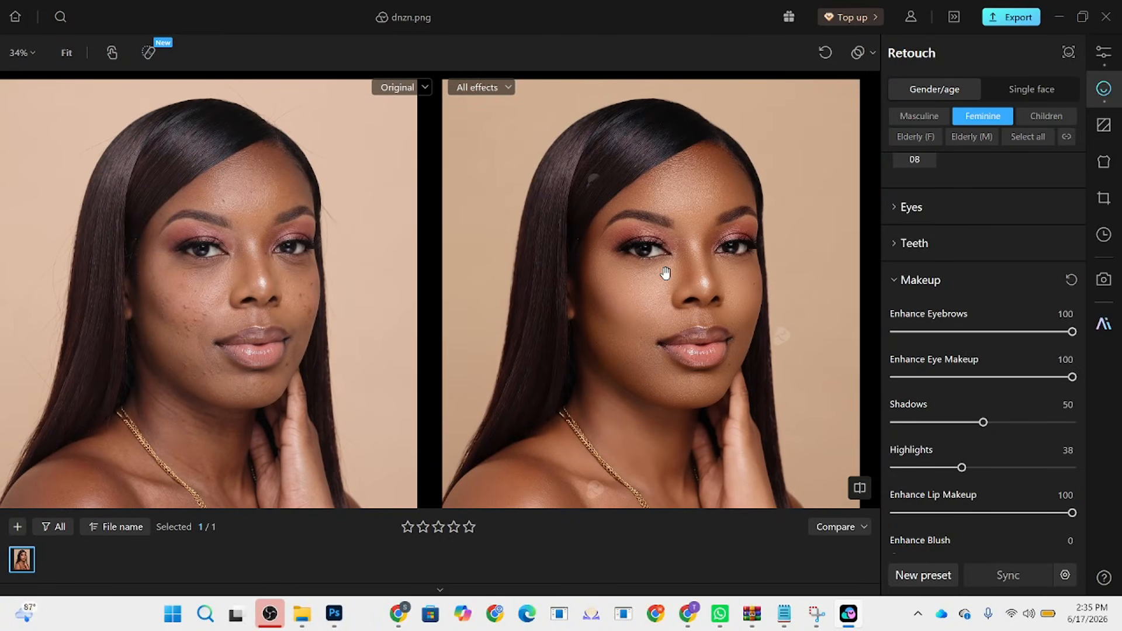